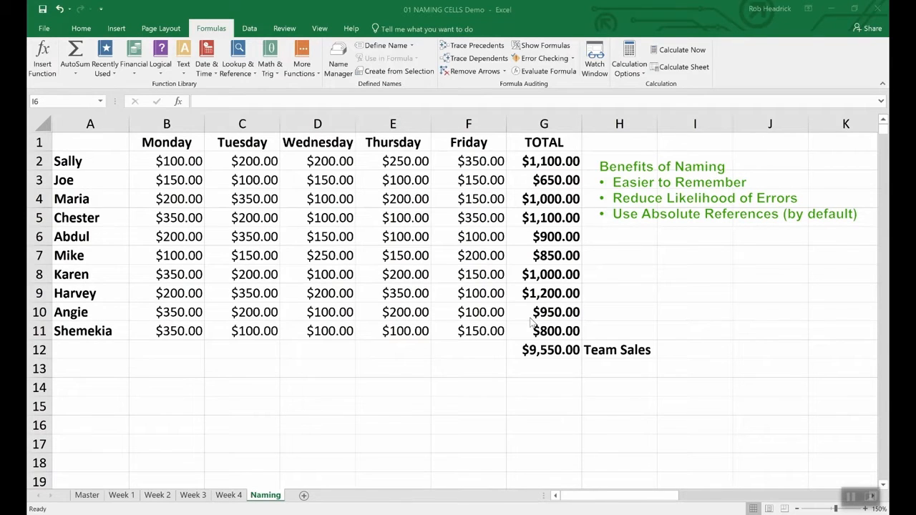
Define the name Team_Sales for cell G12, the team sales total.
left_click(551, 351)
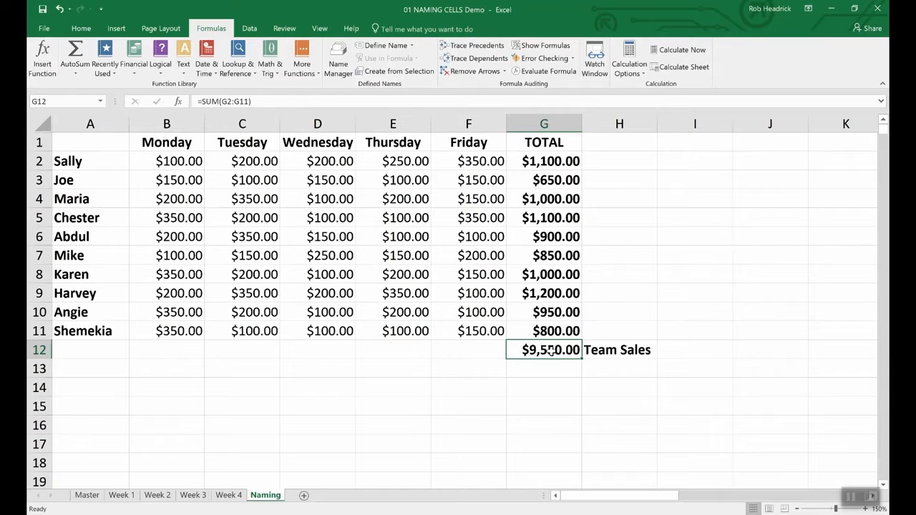
right_click(551, 350)
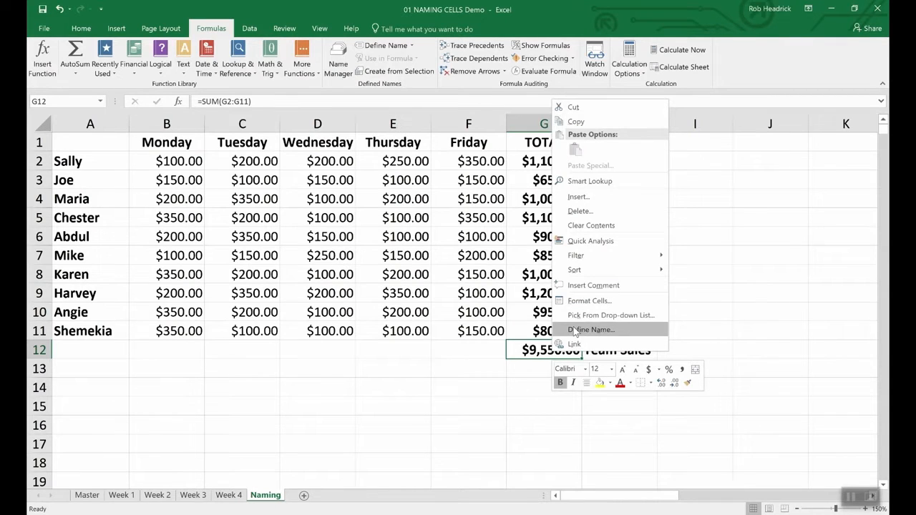
left_click(575, 330)
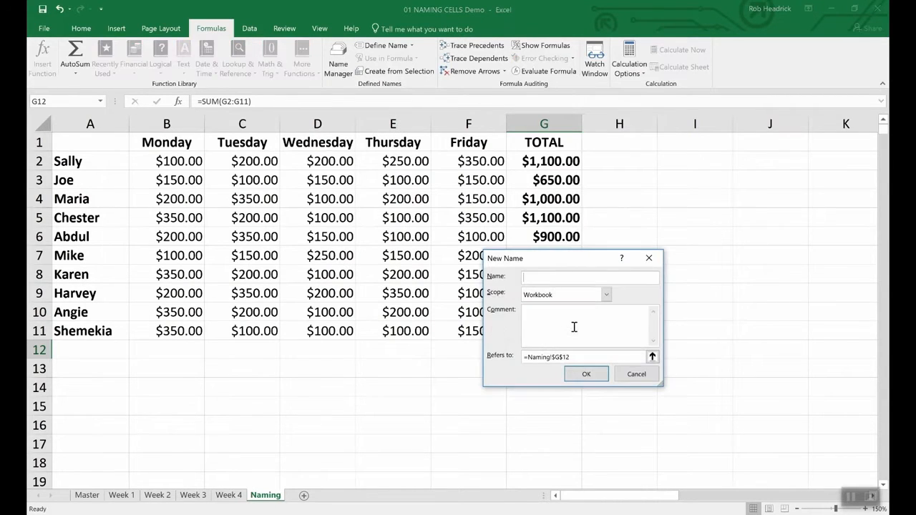
type("Team_Sales")
left_click(602, 377)
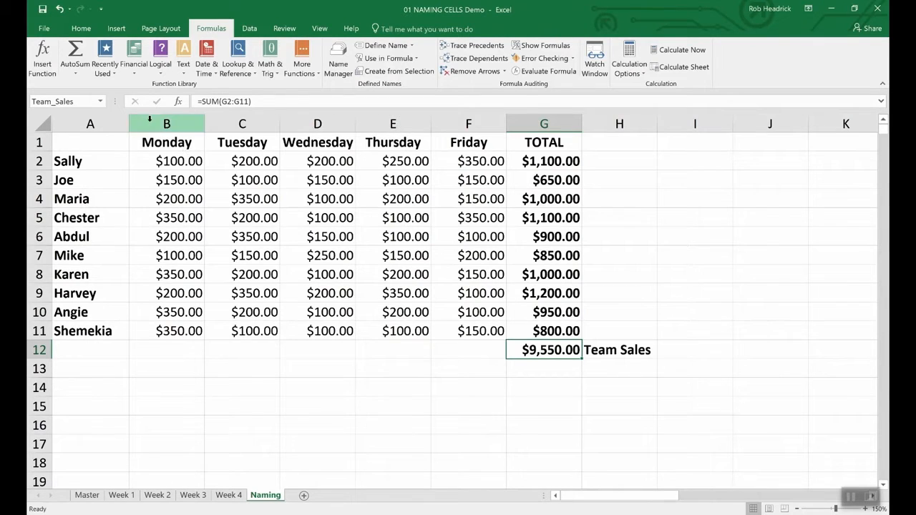
Name the range of individual rep totals, G2:G11, Rep_Sales.
left_click(79, 101)
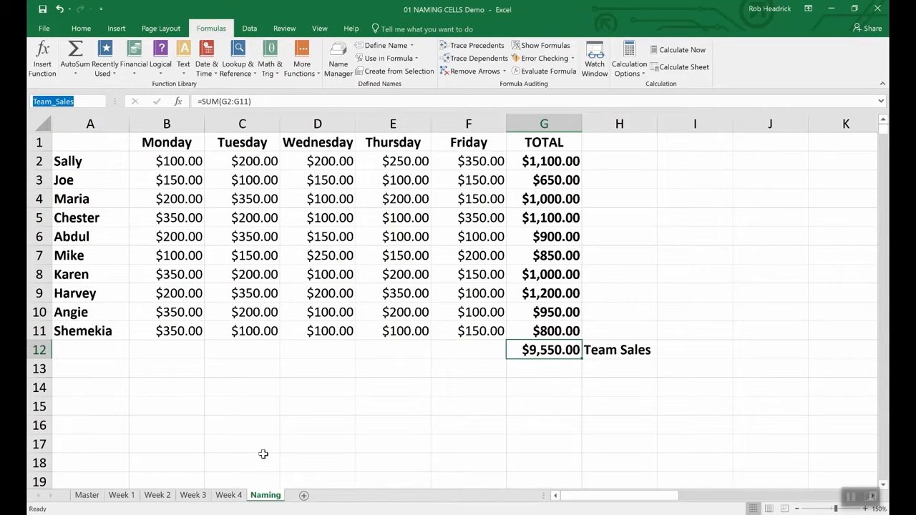
left_click(555, 161)
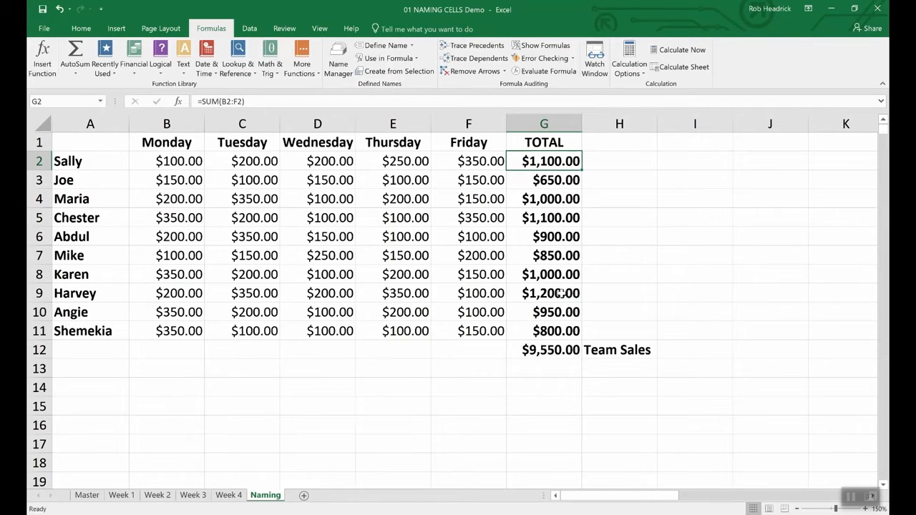
left_click_drag(535, 162, 525, 329)
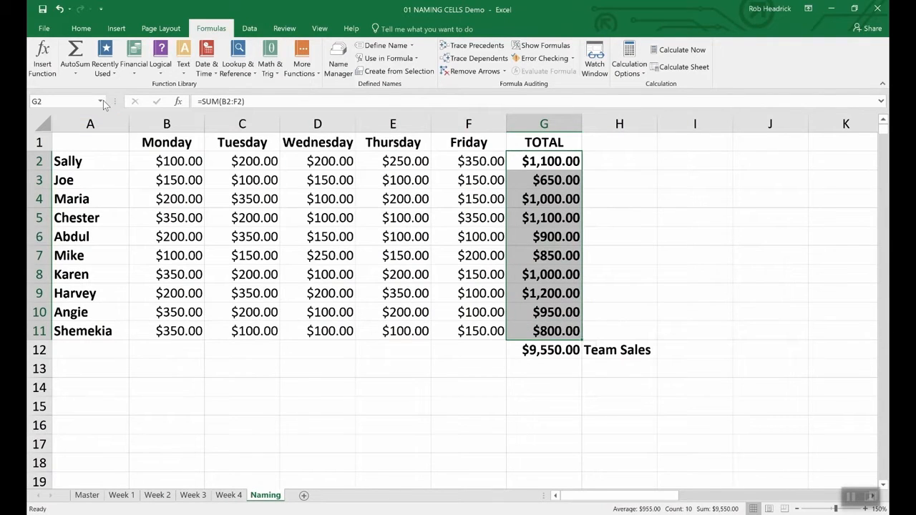
left_click(70, 100)
type("Rep_Sales")
key("Return")
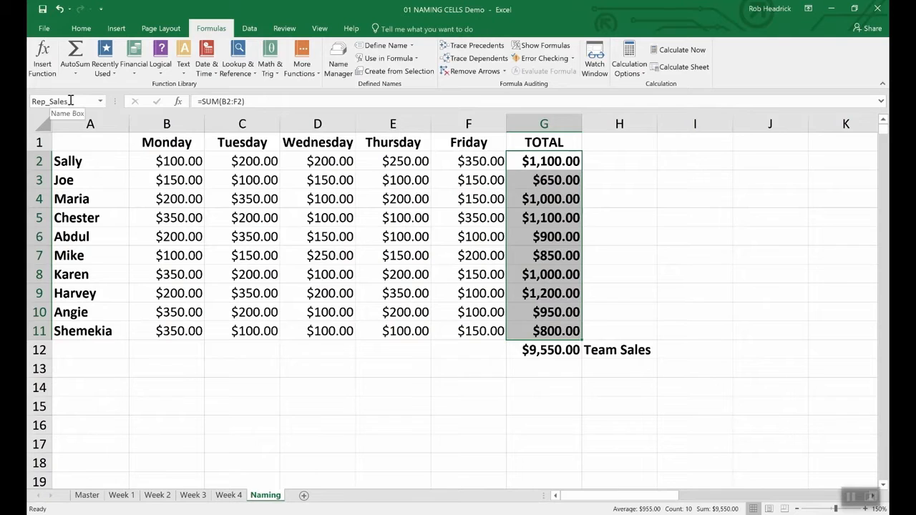
Enter =Sum(Rep_Sales) in cell G13 using the suggested range name, and open the Name Manager.
left_click(542, 370)
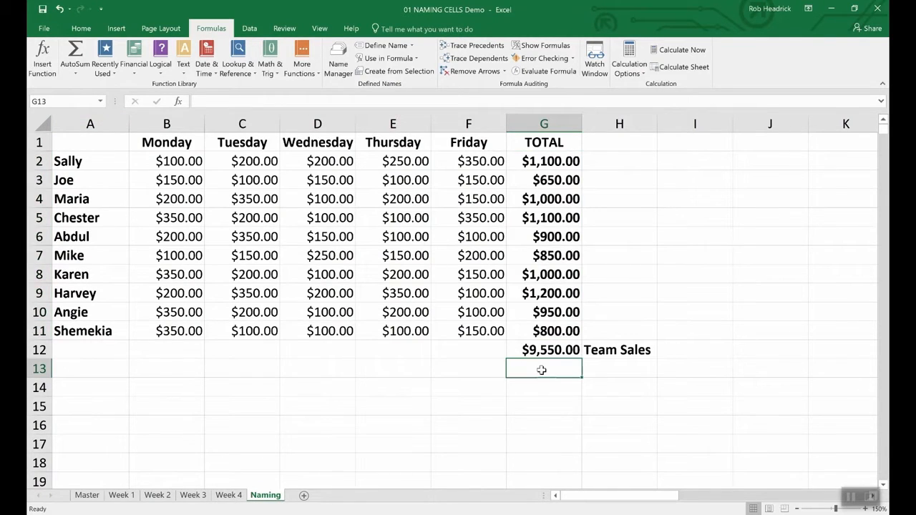
type("=")
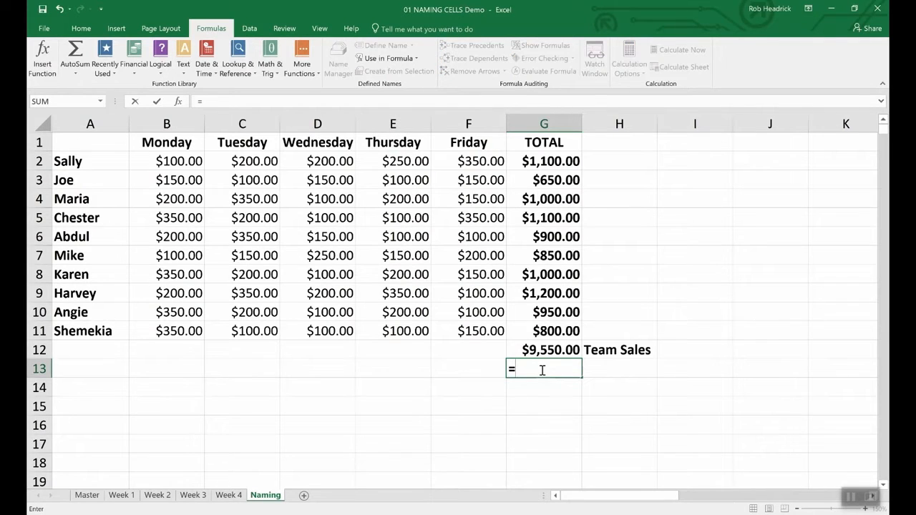
type("Sum(R")
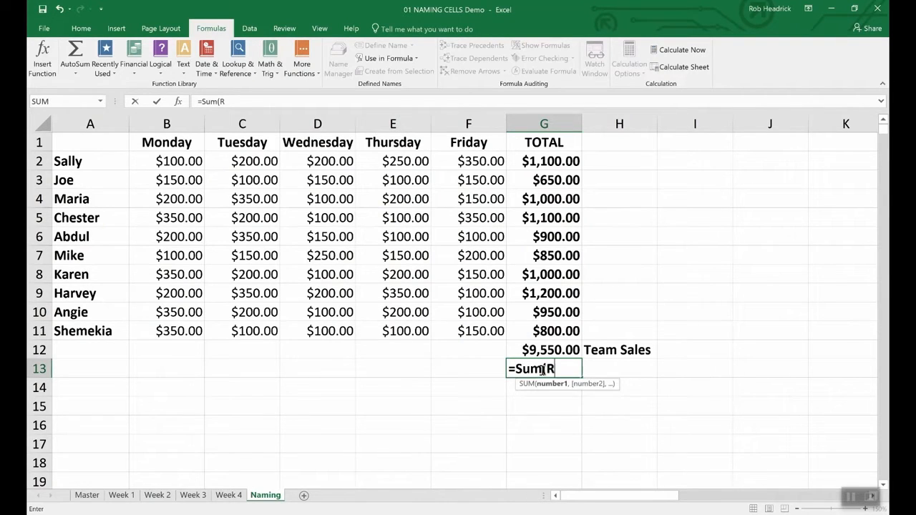
type("ep")
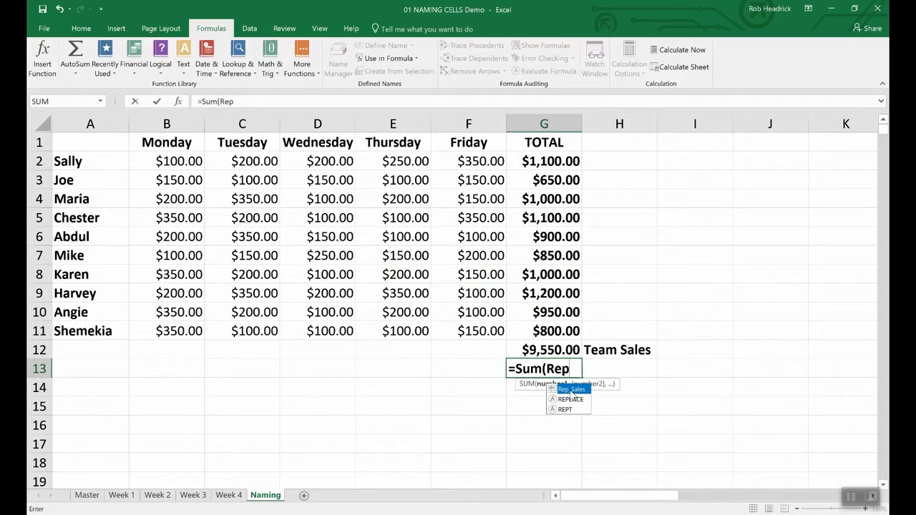
double_click(570, 391)
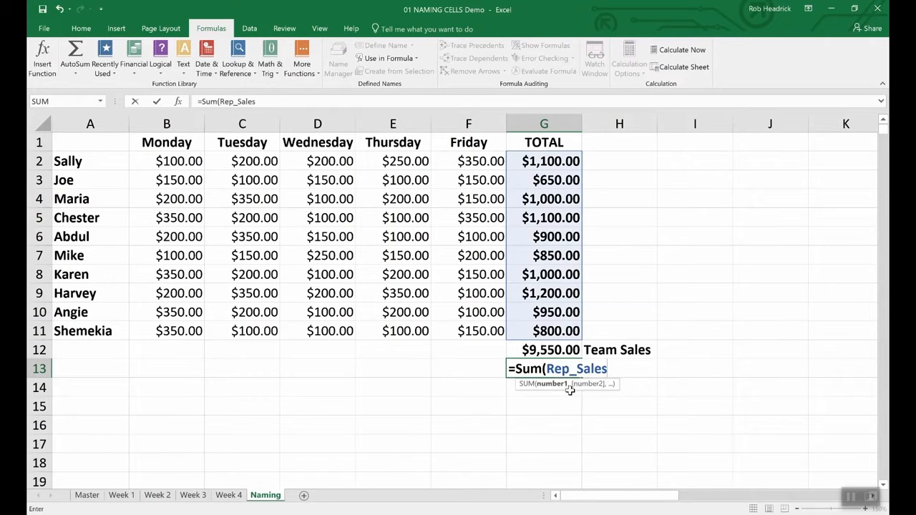
key("Return")
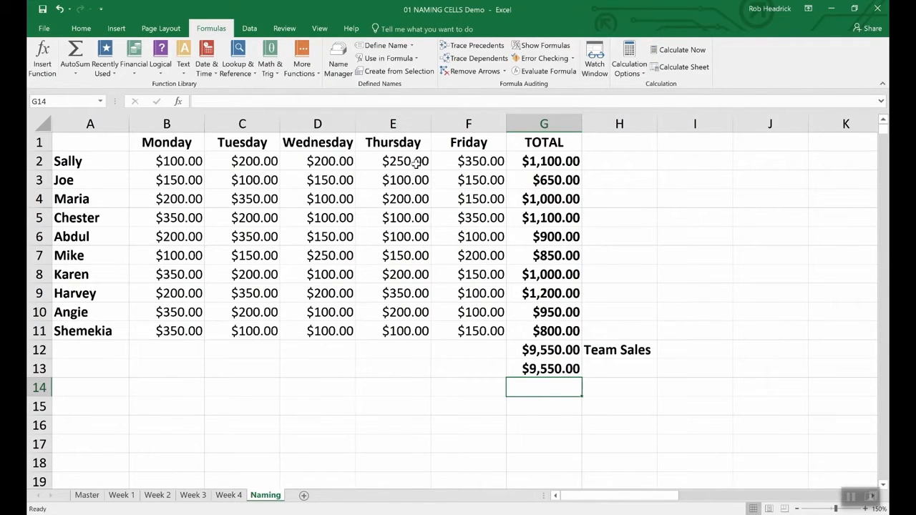
left_click(337, 61)
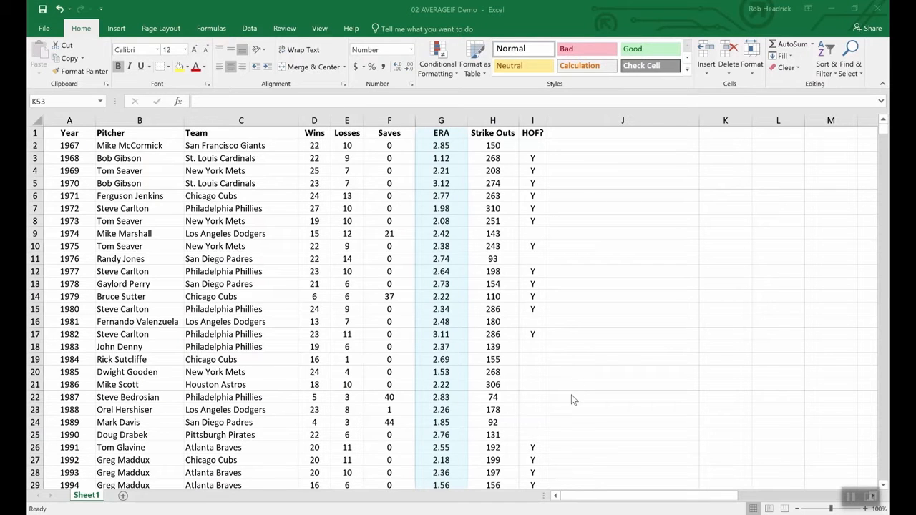
Enter =averageif(wins,">19",era) in cell K53 to average the ERA of pitchers with 20 or more wins.
scroll(582, 409, "down", 15)
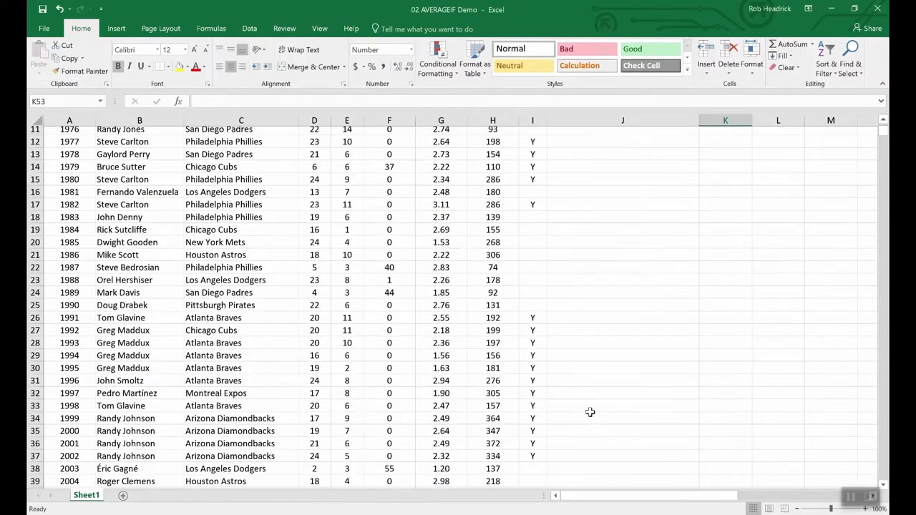
scroll(582, 409, "up", 3)
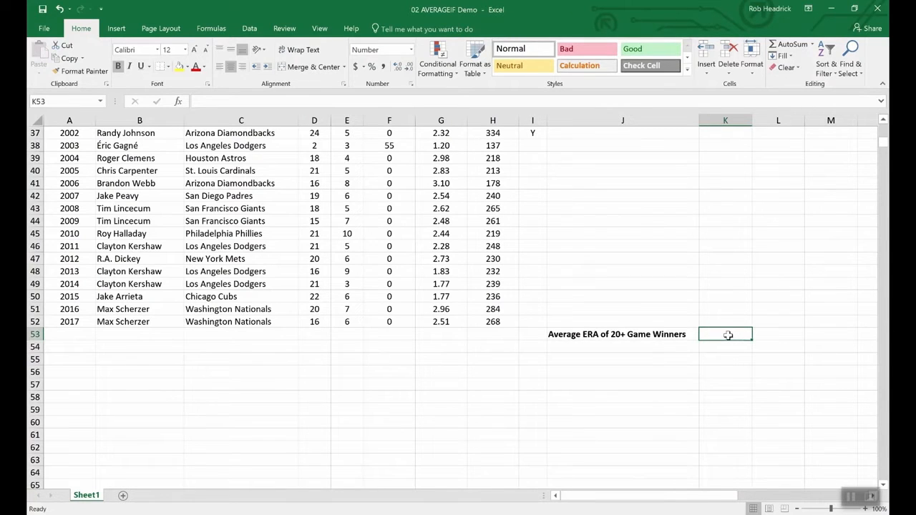
type("=averageif")
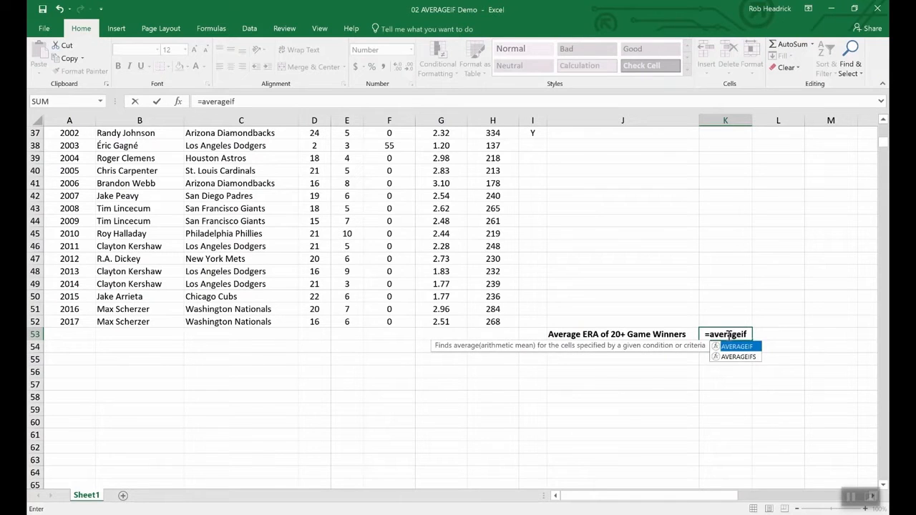
type("(")
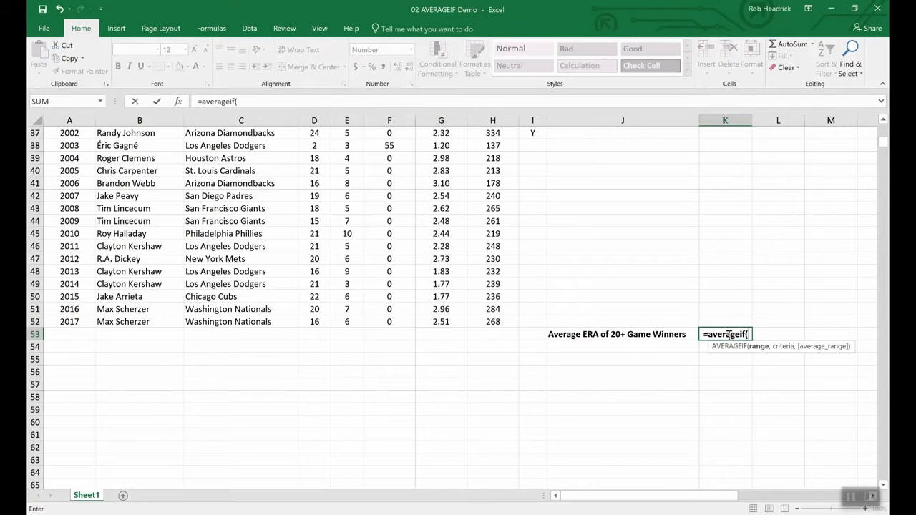
type("wins,")
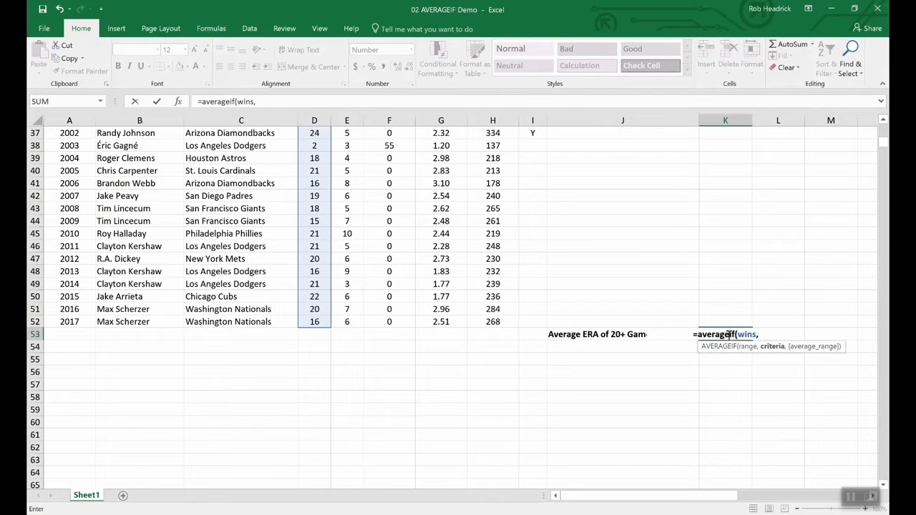
type("\">")
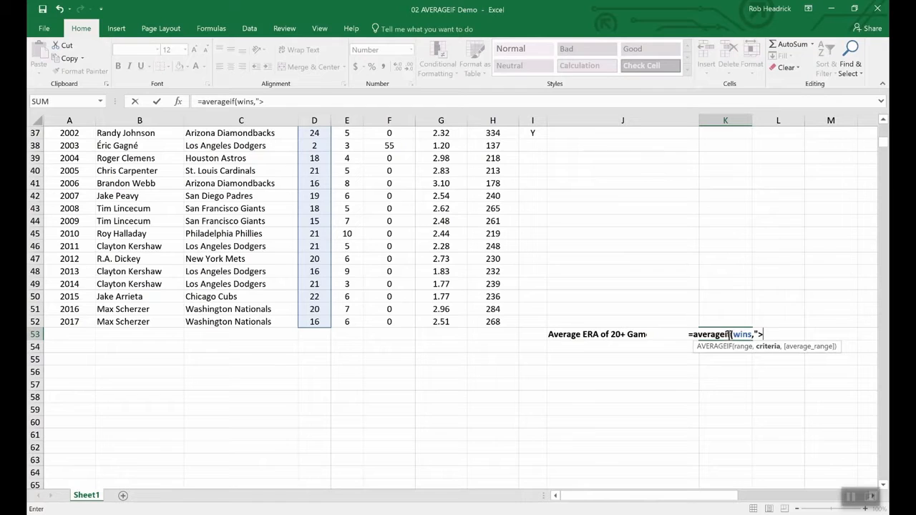
type("19\",")
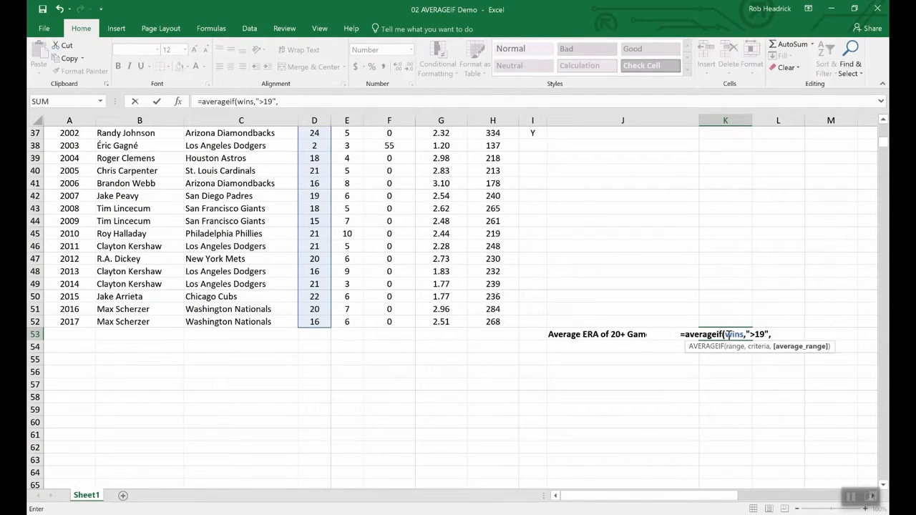
type("era")
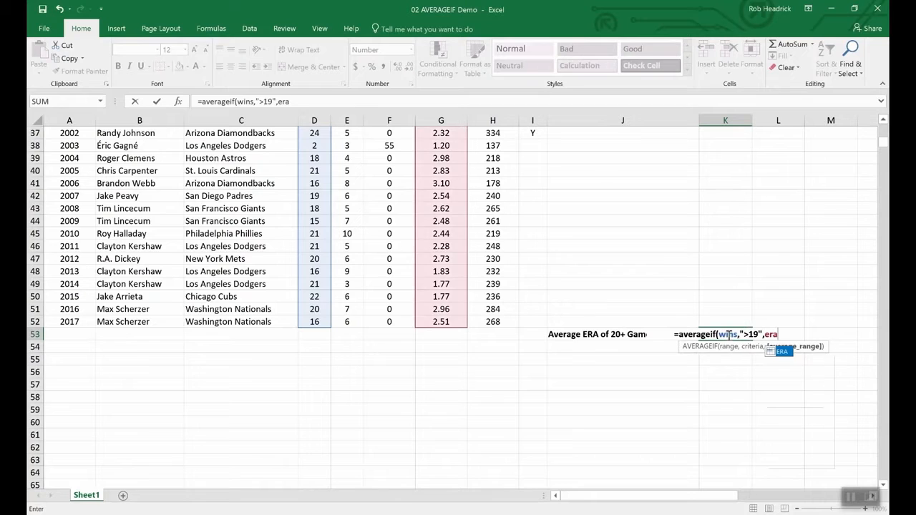
key("Return")
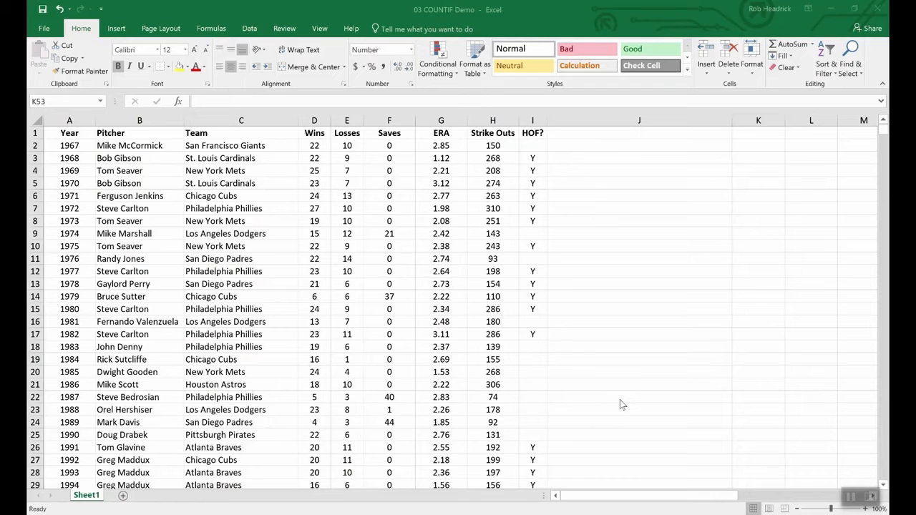
Enter =COUNTIF(team,"Philadelphia Phillies") in cell K53 to count the Cy Young wins by Phillies pitchers.
scroll(620, 401, "down", 16)
scroll(650, 372, "up", 4)
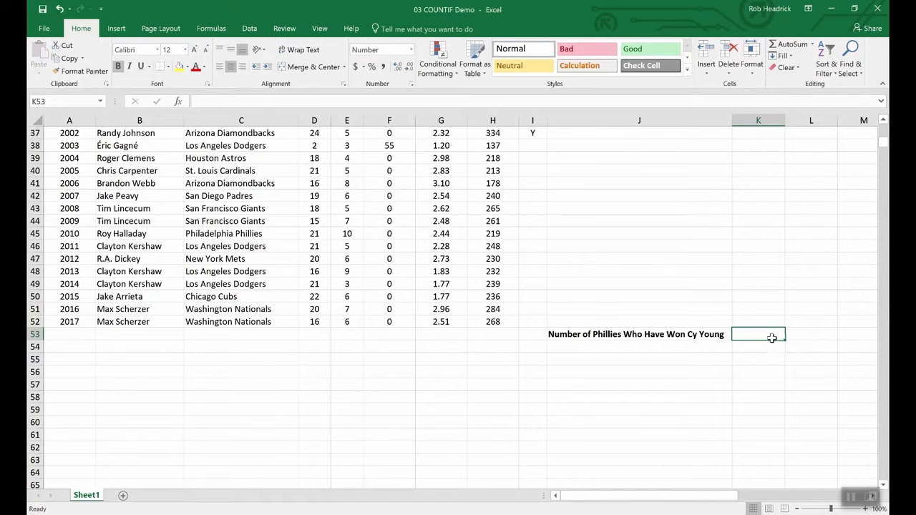
type("=")
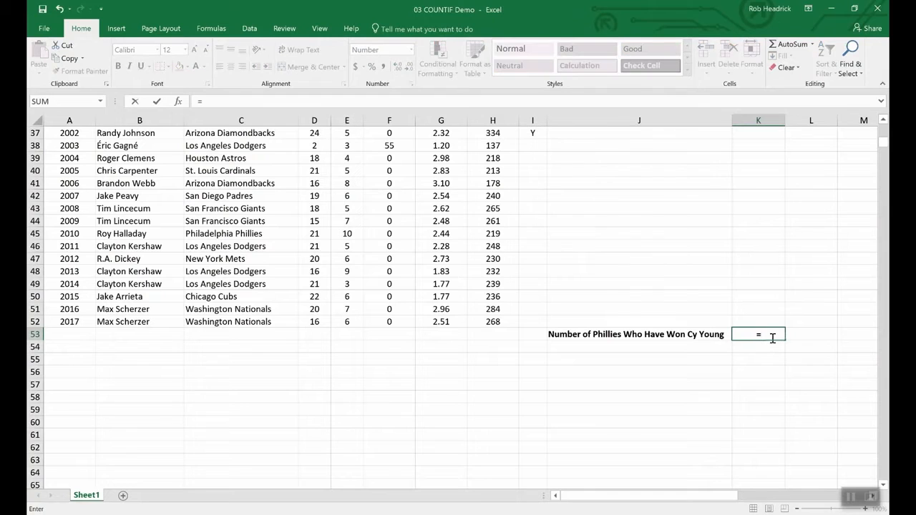
type("CO")
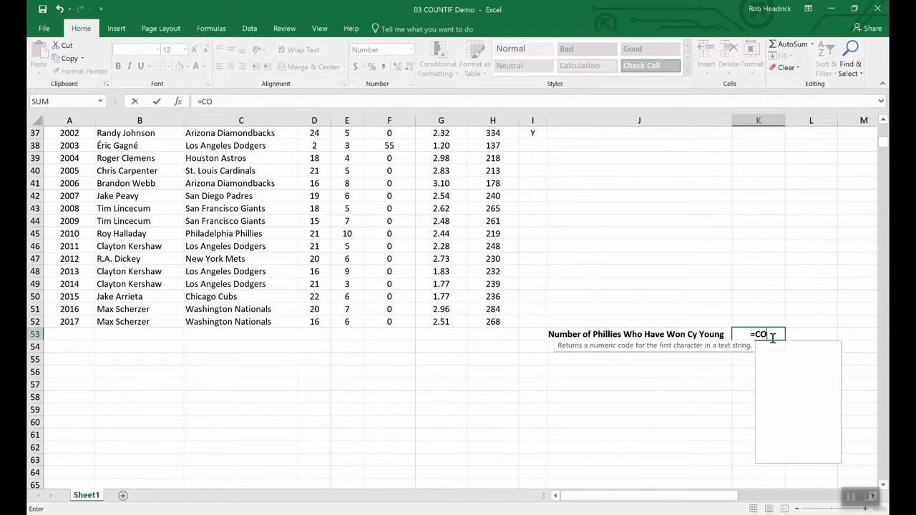
type("UNTIF")
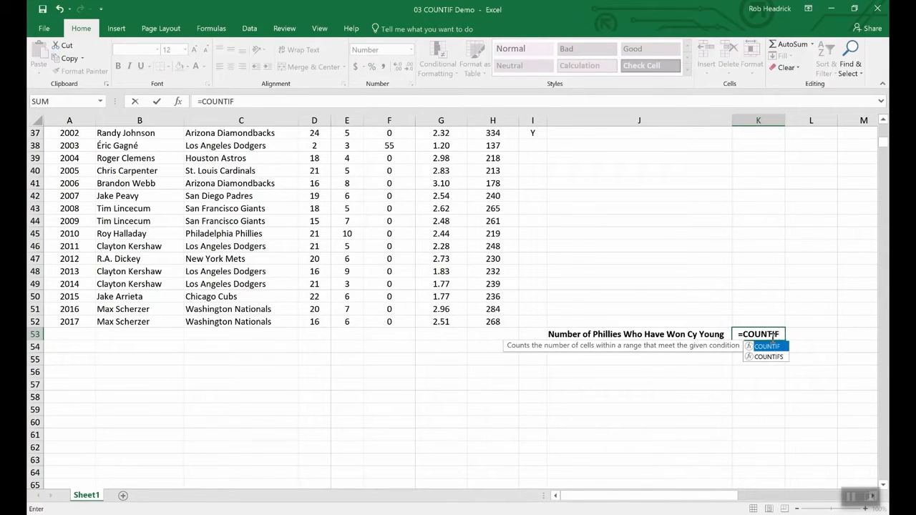
type("(")
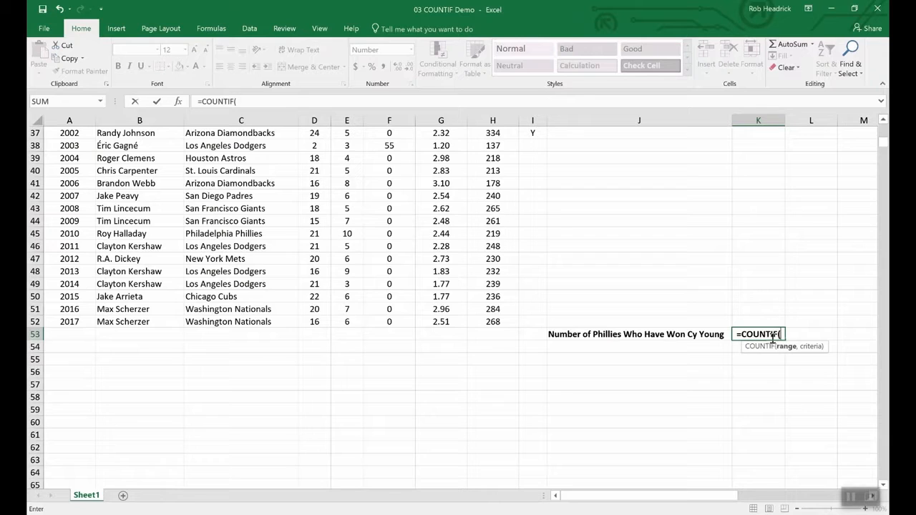
type("team")
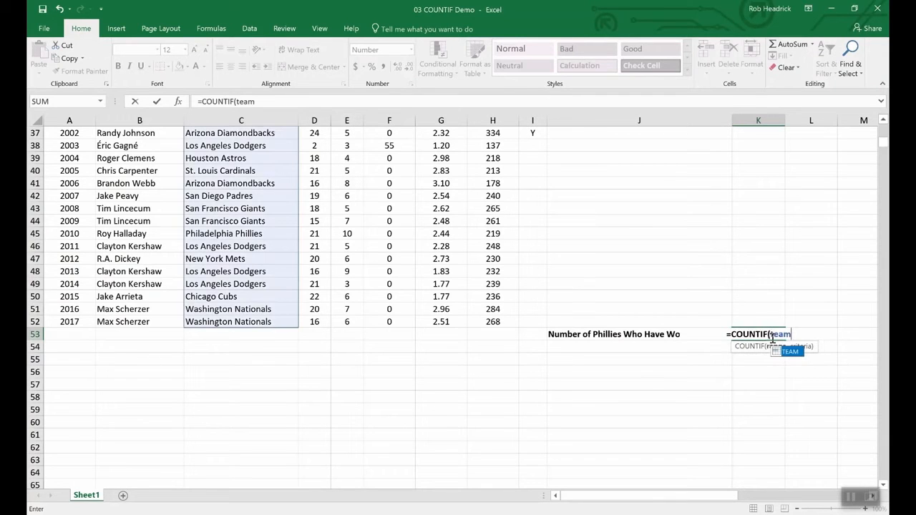
type(",")
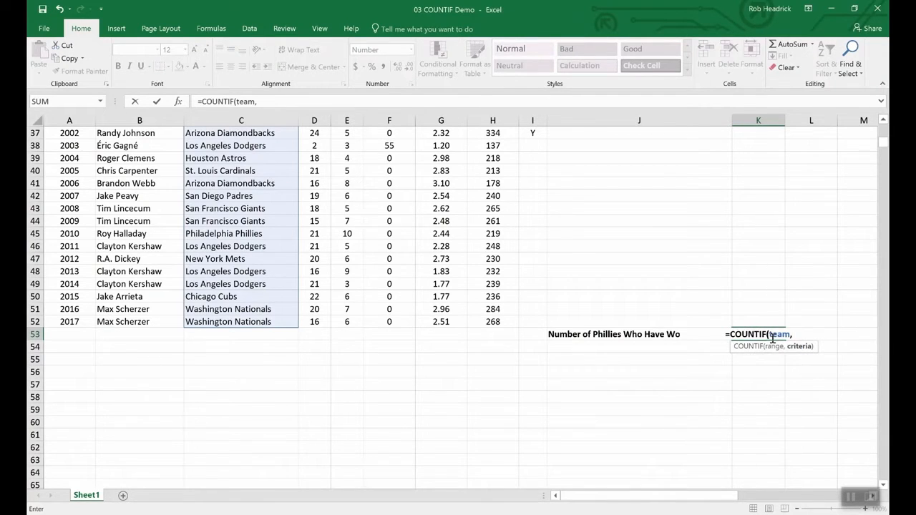
type("\"Phill")
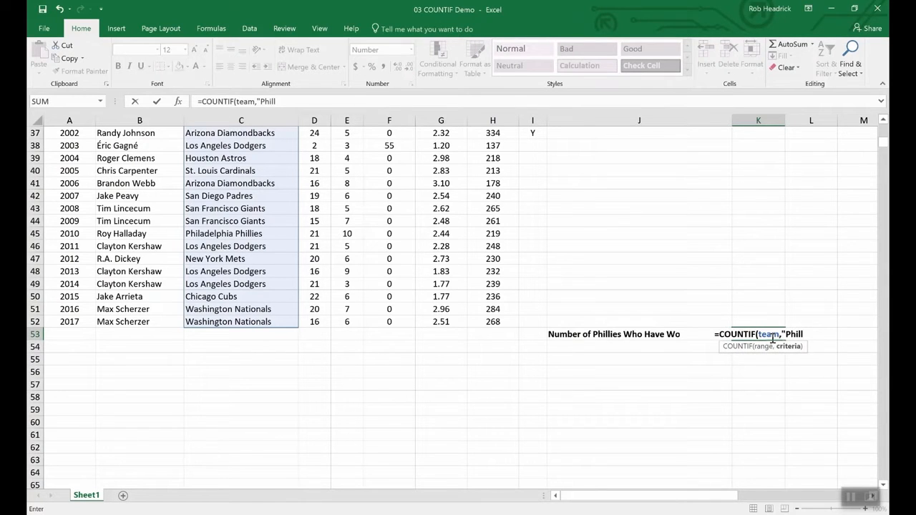
key("BackSpace")
type("adelp")
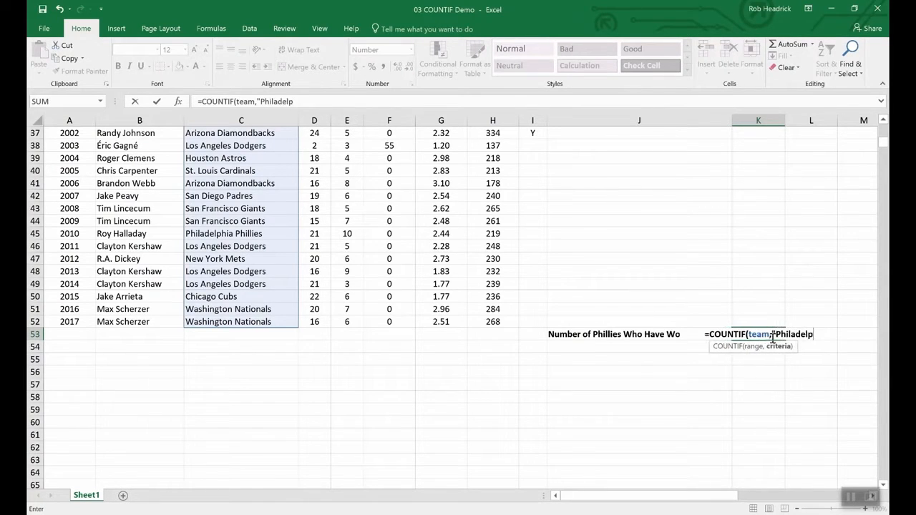
type("hia P")
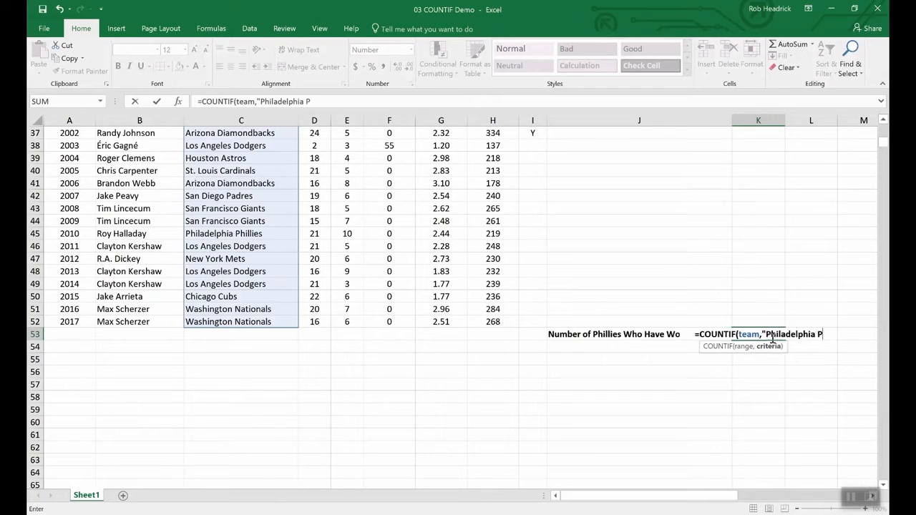
type("hill")
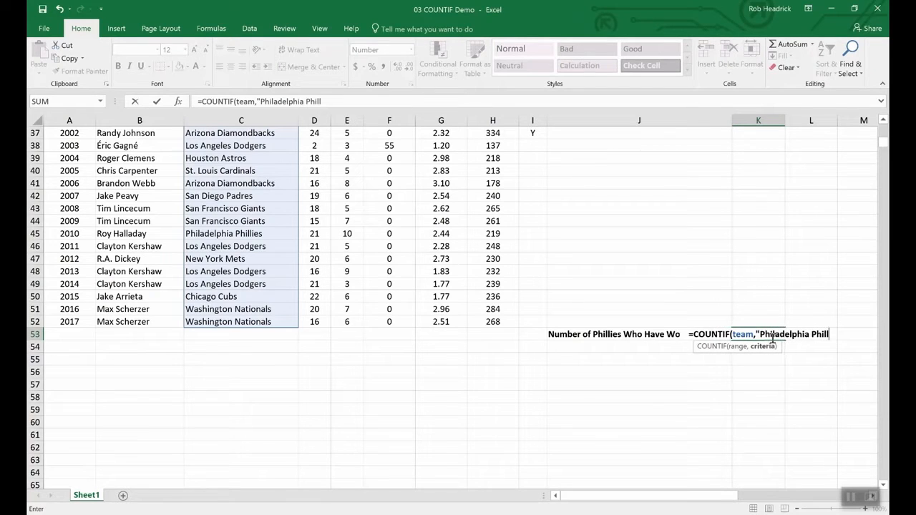
type("ies\"")
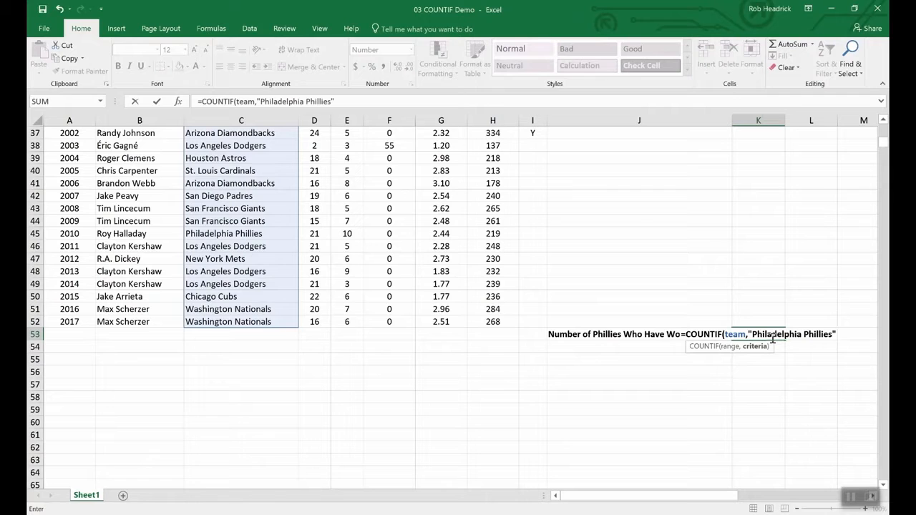
key("Return")
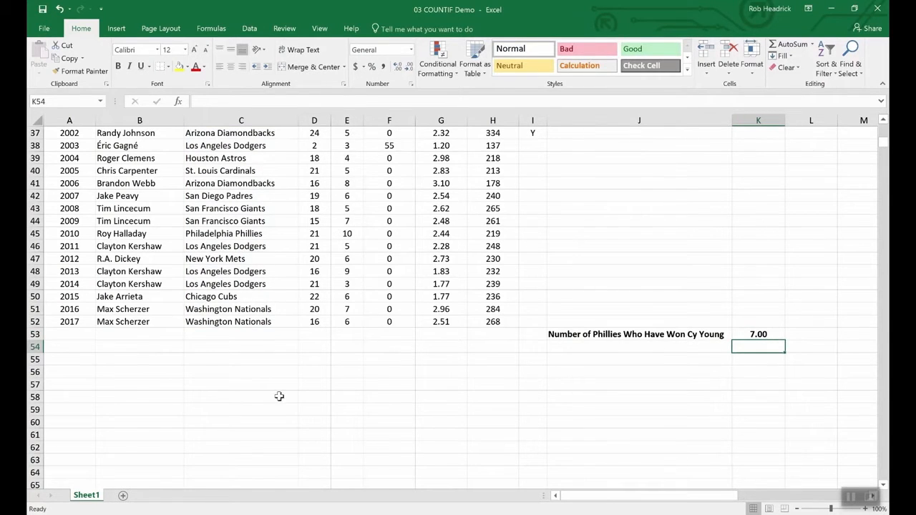
scroll(255, 400, "up", 4)
scroll(255, 401, "up", 8)
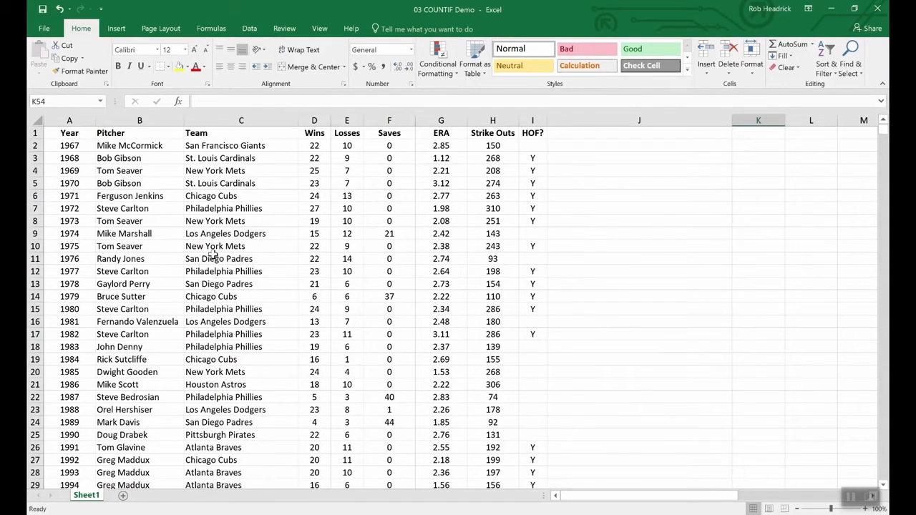
scroll(233, 205, "down", 4)
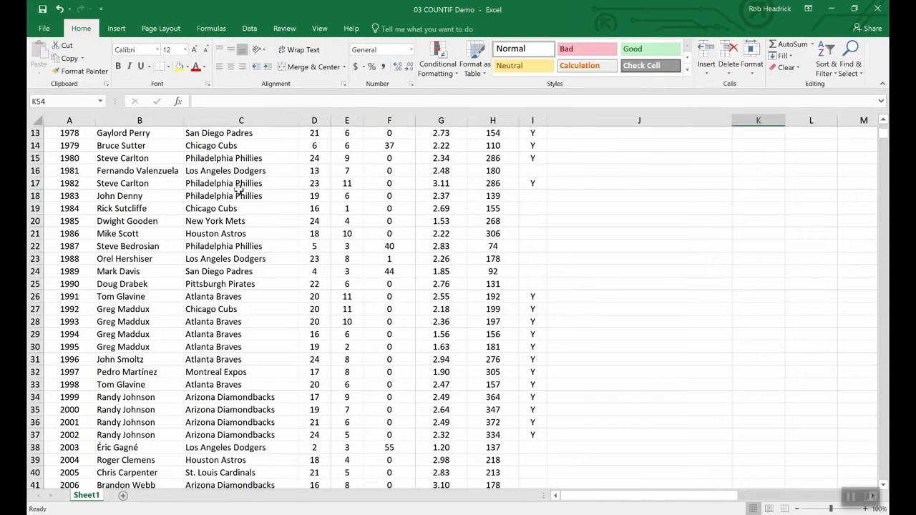
scroll(257, 314, "down", 4)
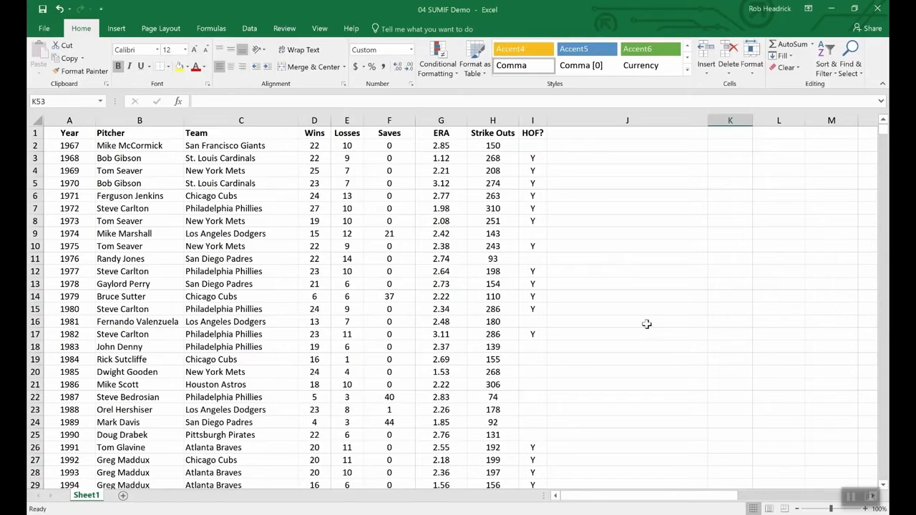
Enter =sumif(hof,"Y",Strike_Outs) in cell K53 to total the strike outs by HOF pitchers, using the suggested Strike_Outs name.
scroll(646, 324, "down", 16)
scroll(646, 324, "up", 7)
scroll(703, 340, "up", 1)
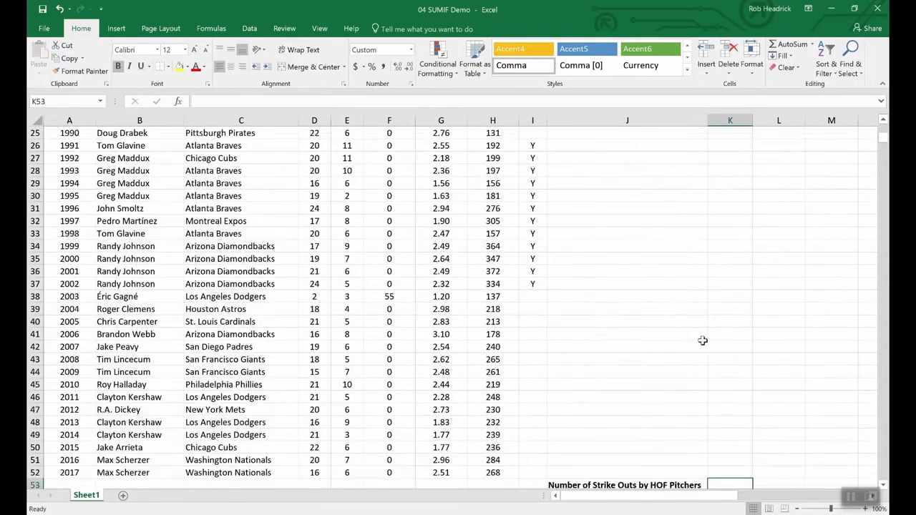
scroll(715, 442, "down", 4)
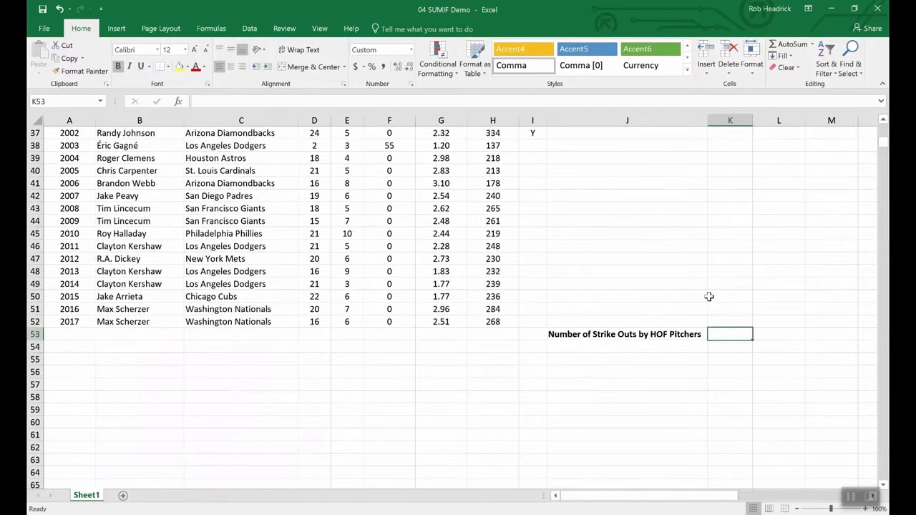
type("=")
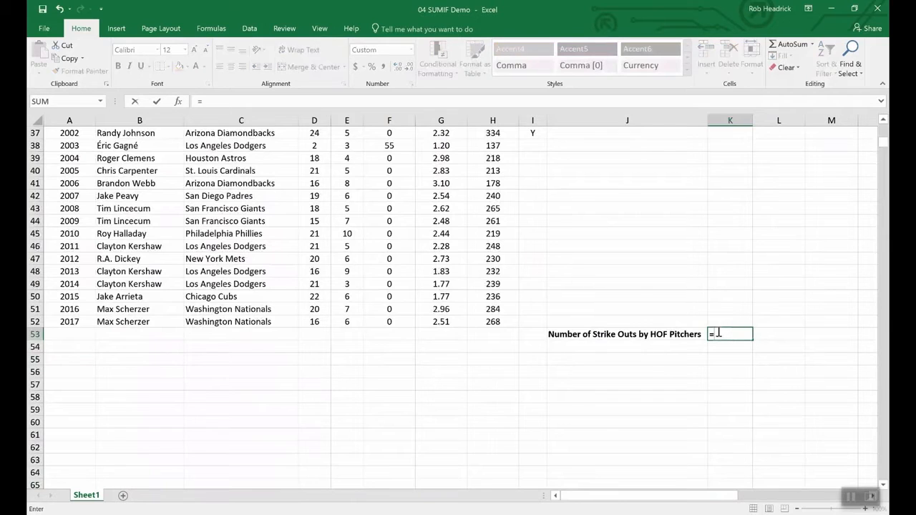
type("sumin")
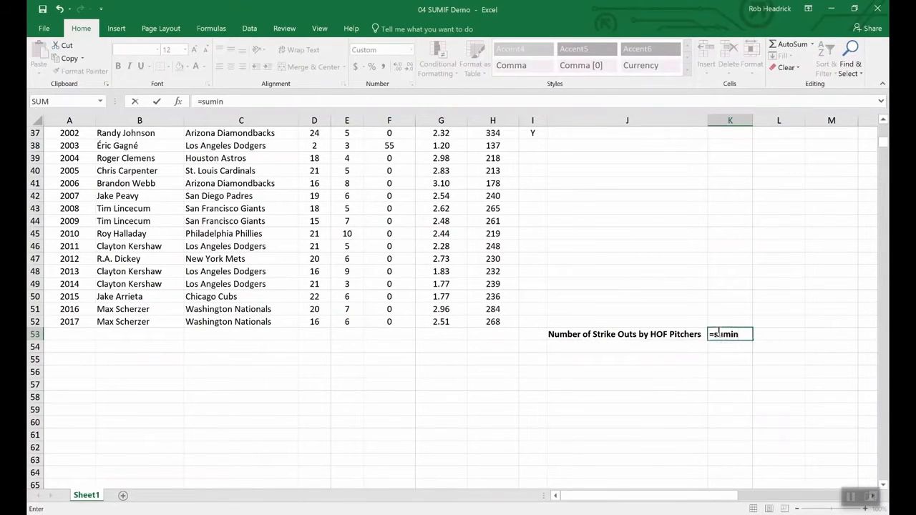
key("BackSpace")
type("f(")
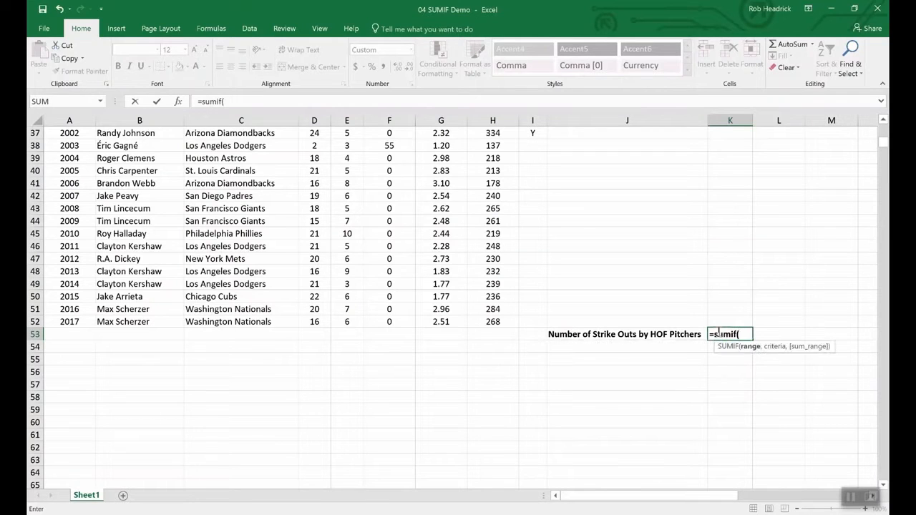
type("hof,")
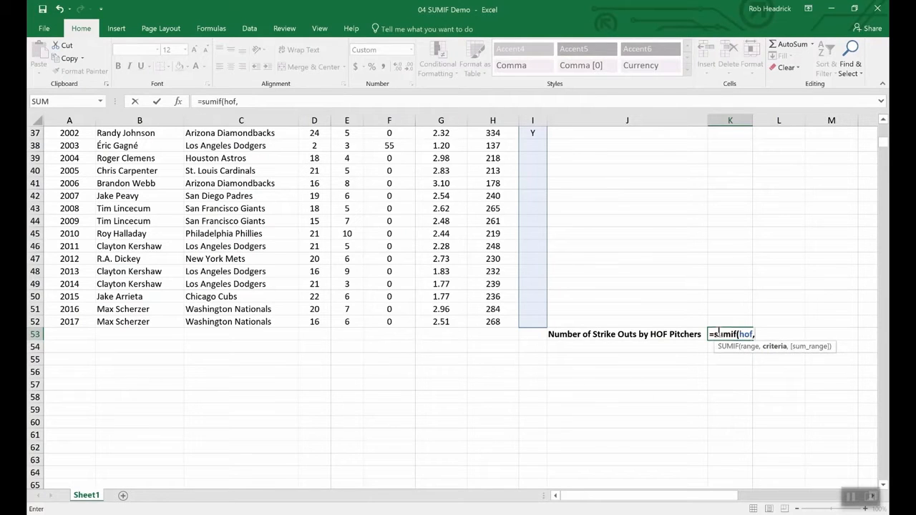
type("\"Y\",")
type("s")
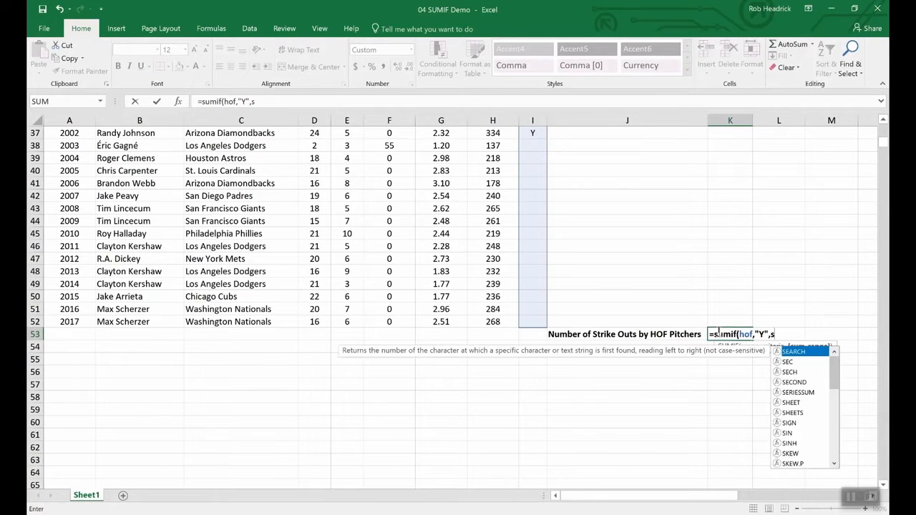
type("tr")
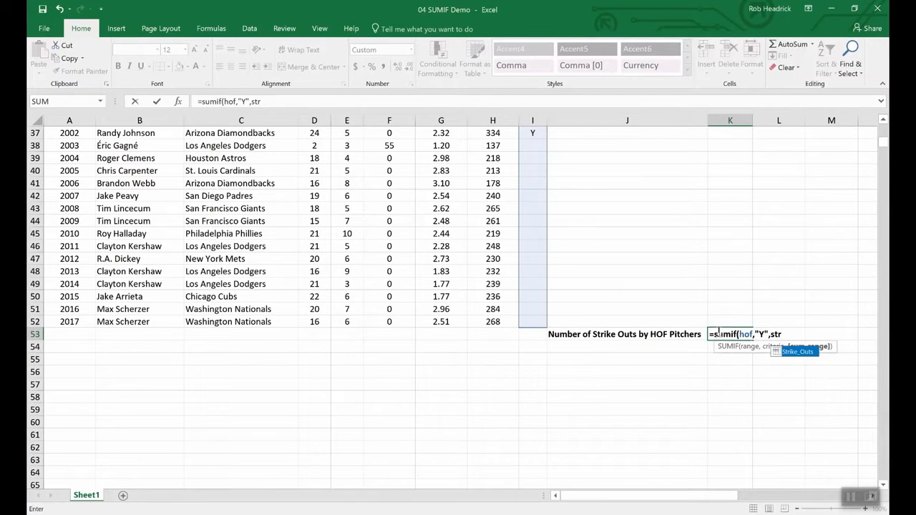
left_click(798, 352)
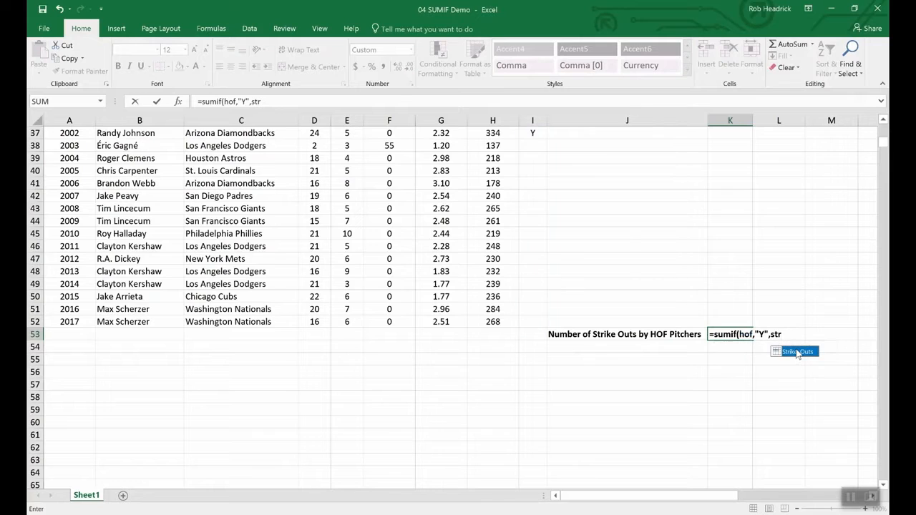
double_click(797, 352)
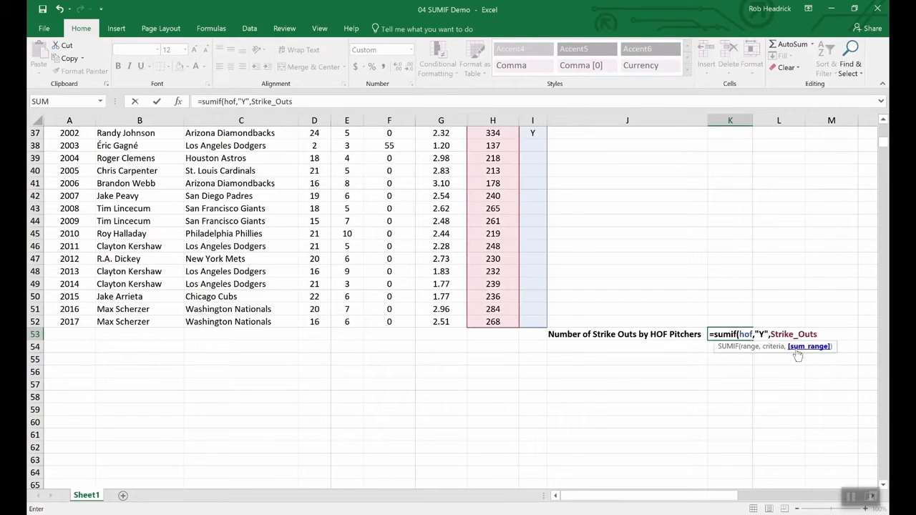
key("Return")
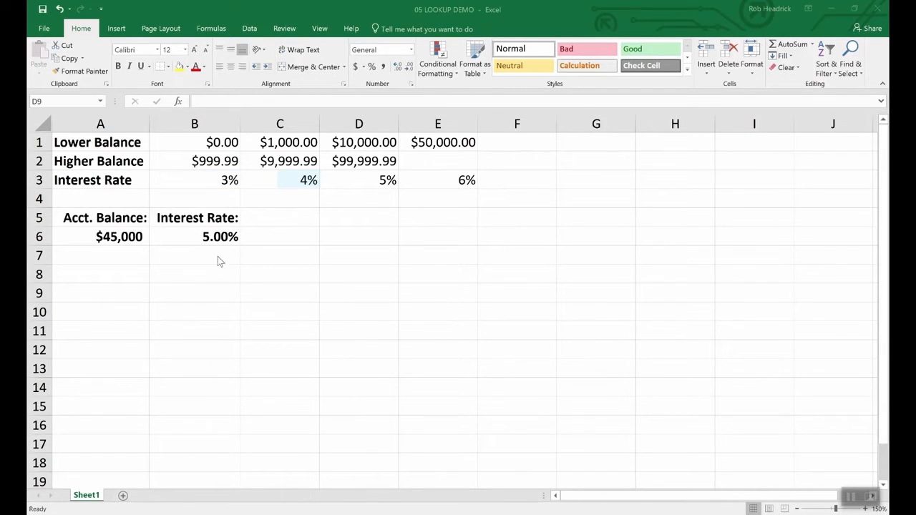
Inspect the account balance in cell A6 and the interest rate in cell B6 of the lookup sheet.
left_click(120, 236)
left_click(119, 236)
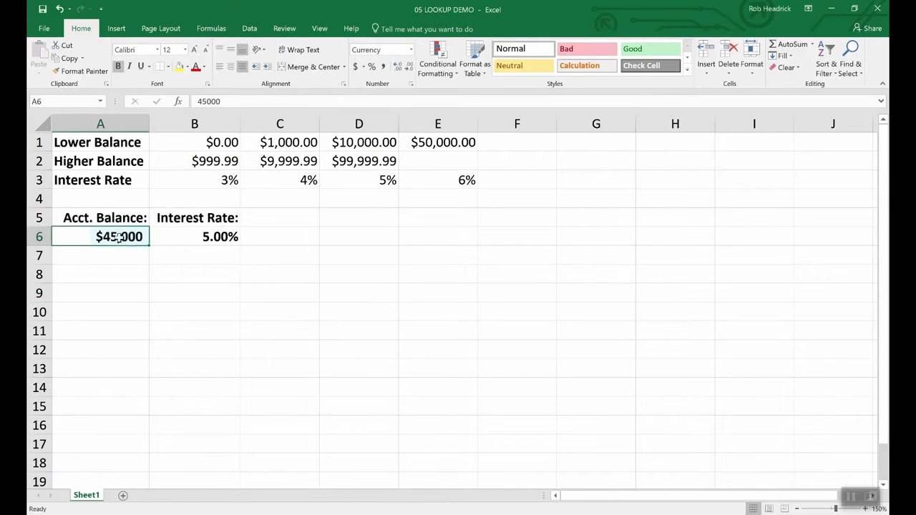
left_click(220, 236)
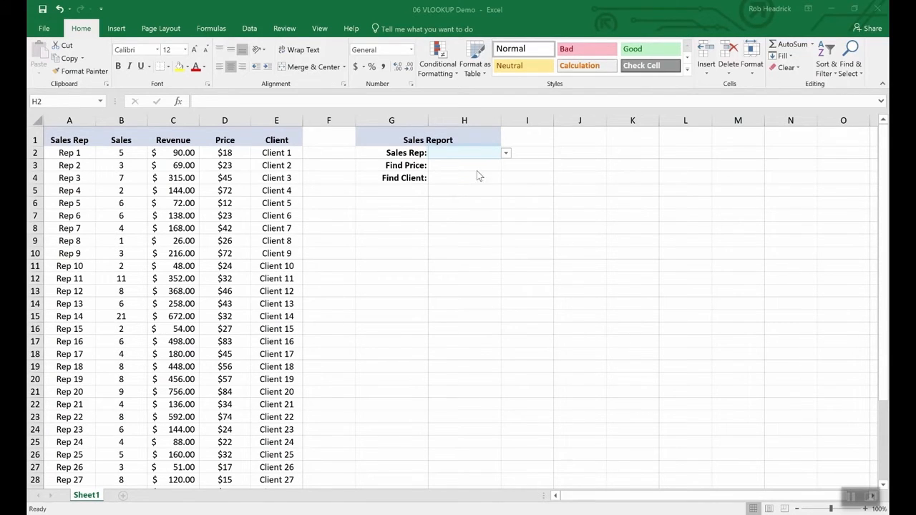
Choose Rep 16 as the sales rep in cell H2 of the Sales Report.
left_click(506, 153)
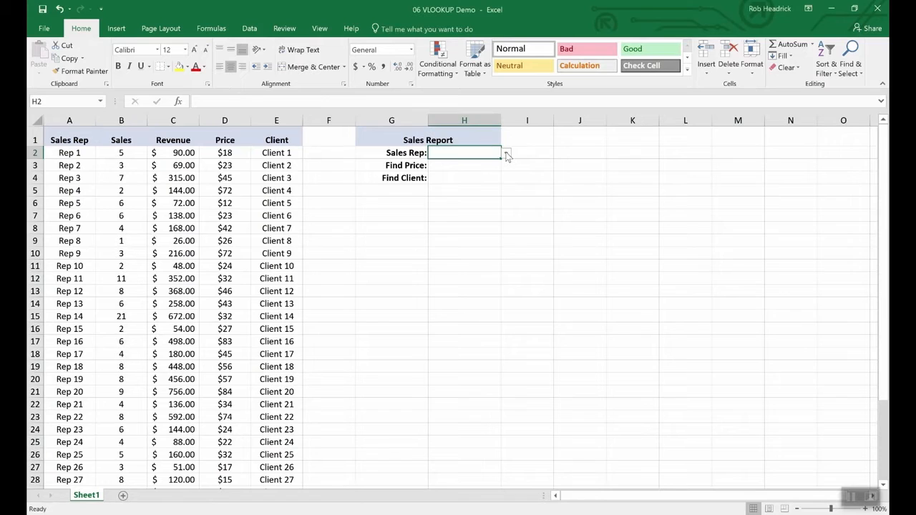
left_click(505, 155)
mouse_move(505, 170)
left_mouse_down()
mouse_move(503, 242)
mouse_move(499, 185)
left_mouse_up()
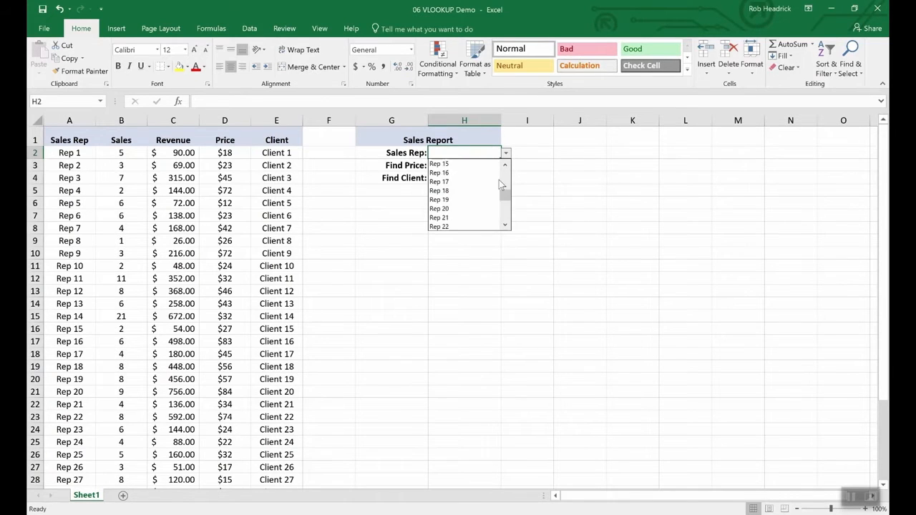
left_click(444, 172)
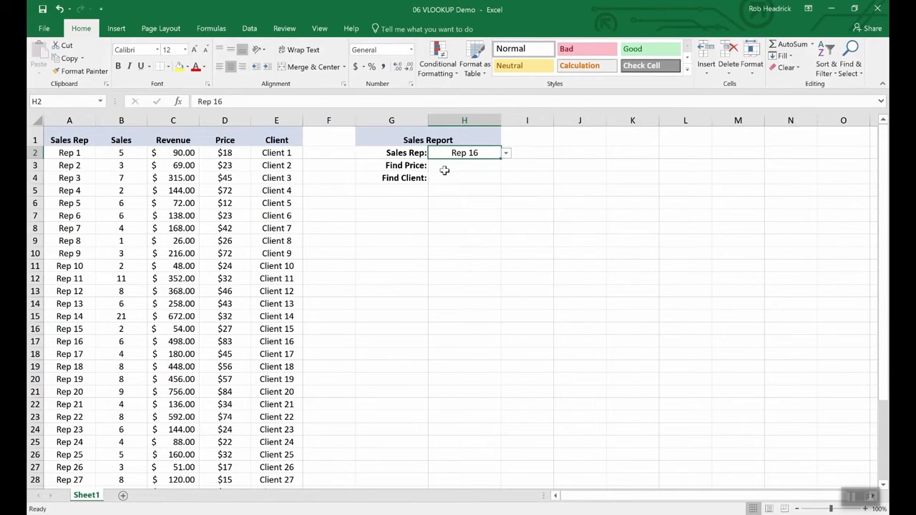
Enter =vlookup(H2,A2:E36,4,false) in cell H3 to find the selected sales rep's price.
left_click(458, 166)
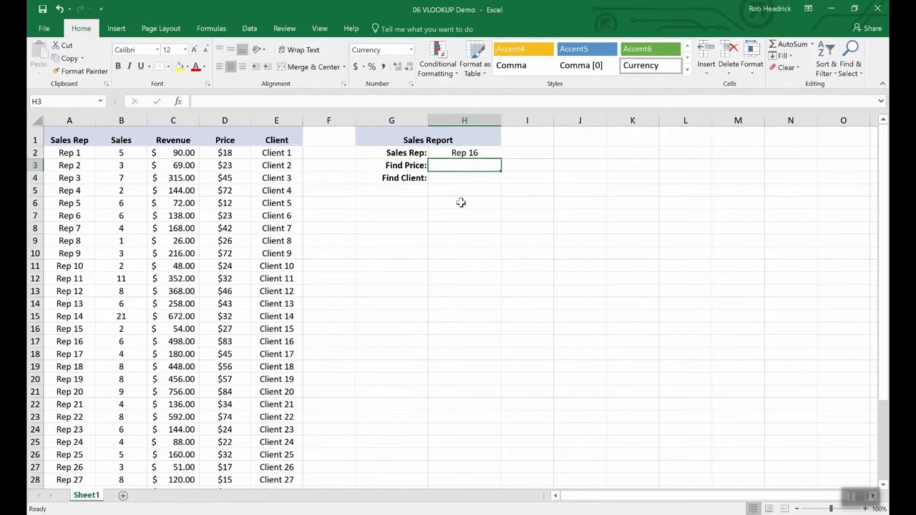
type("=")
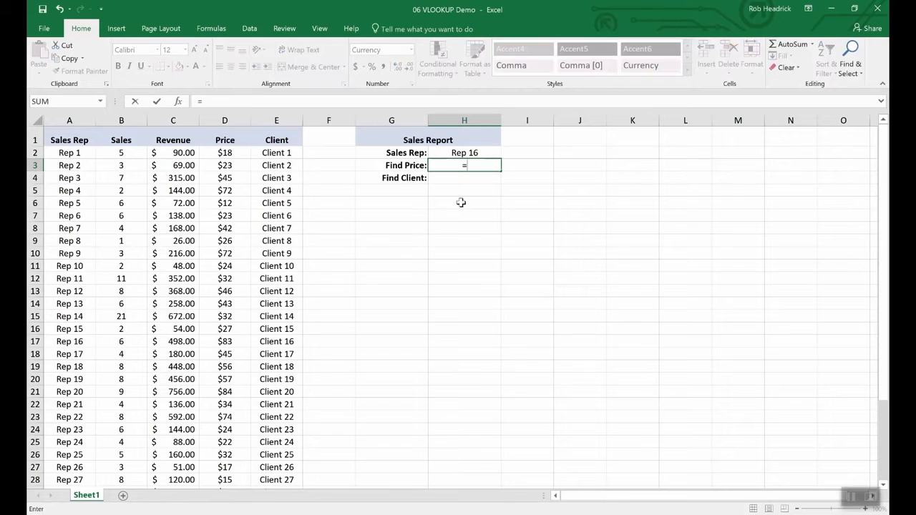
type("vlookup")
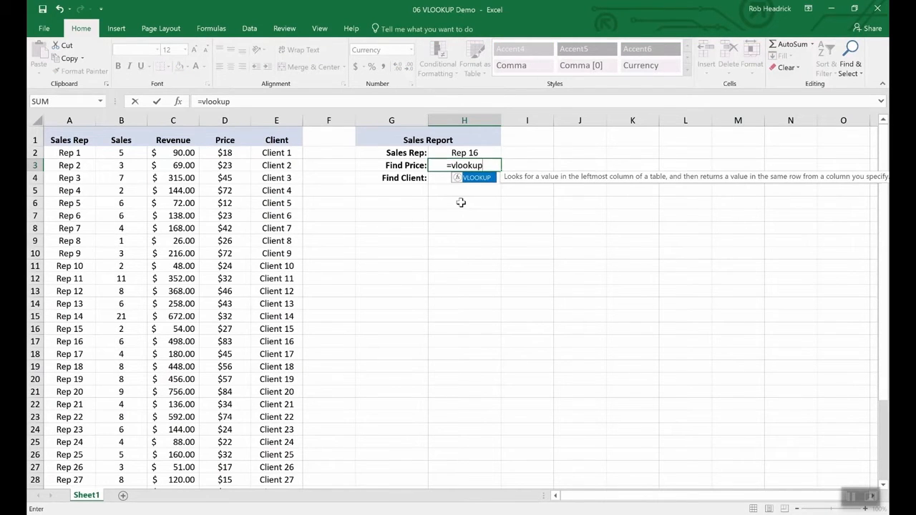
type("(")
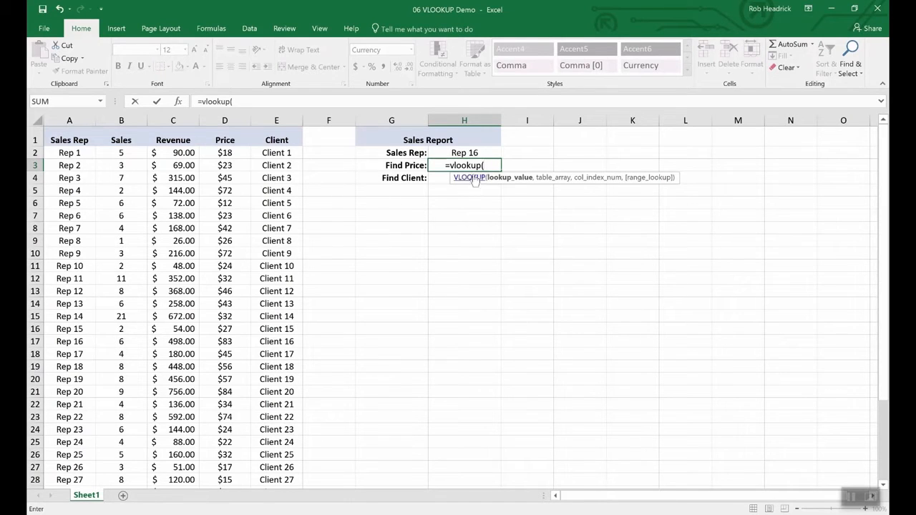
left_click(464, 153)
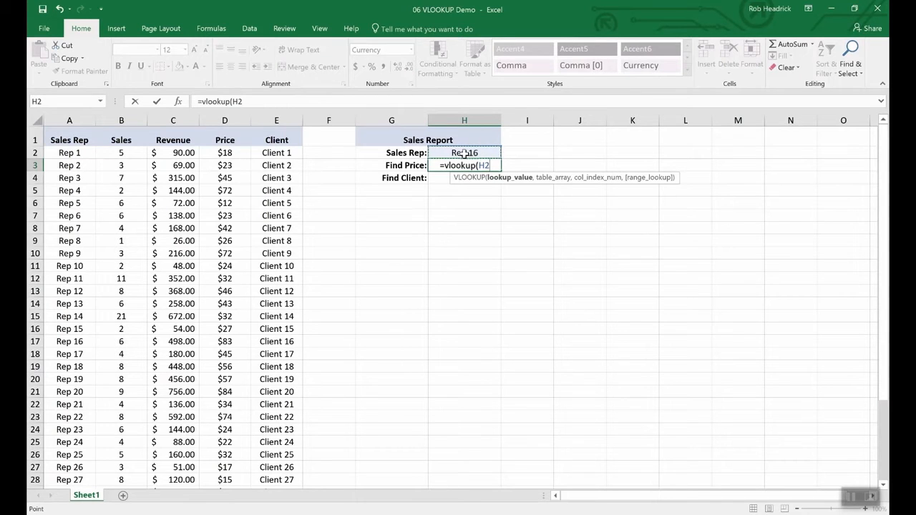
type(",")
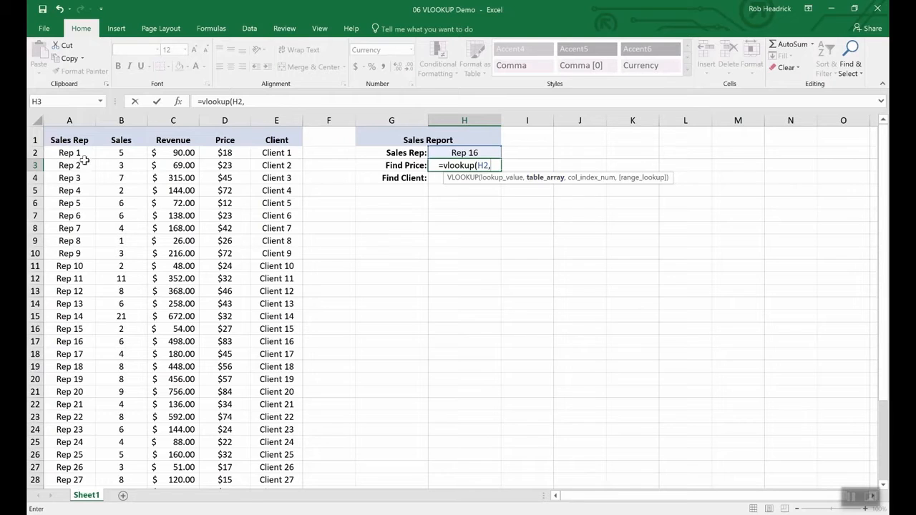
left_click_drag(66, 155, 255, 446)
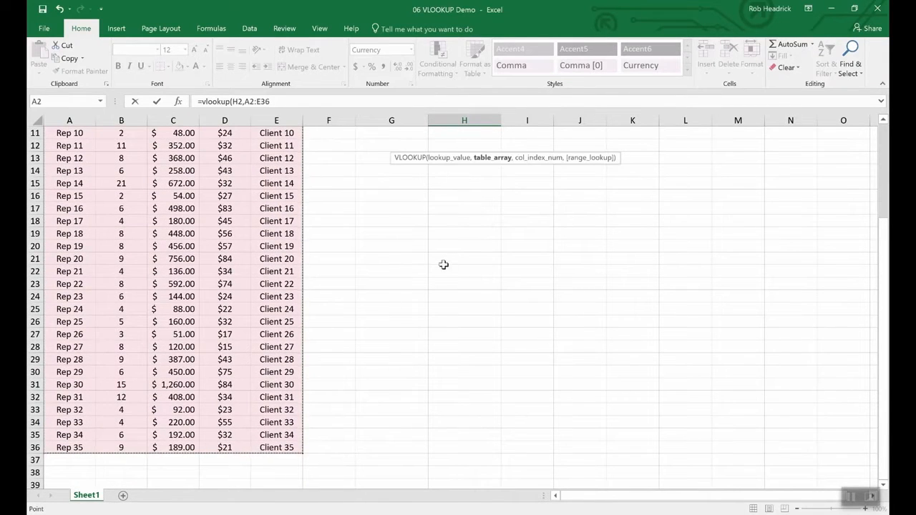
scroll(447, 256, "up", 4)
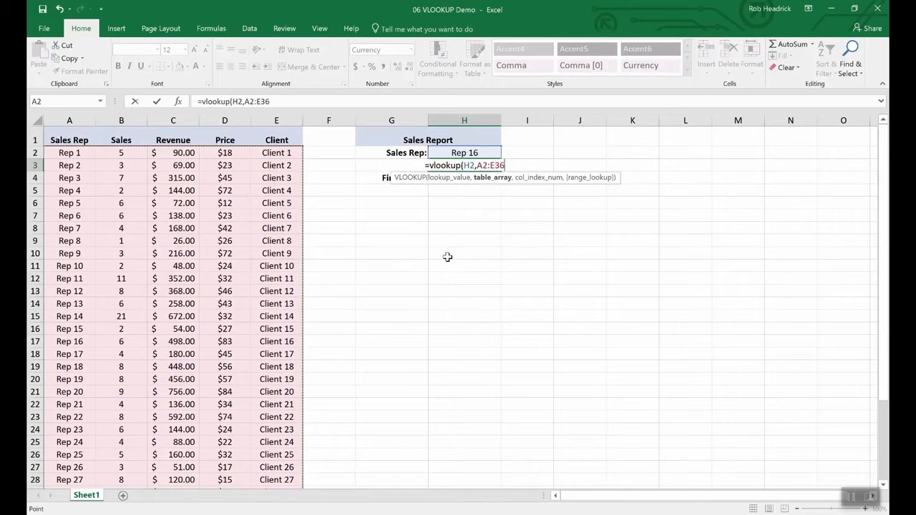
type(",")
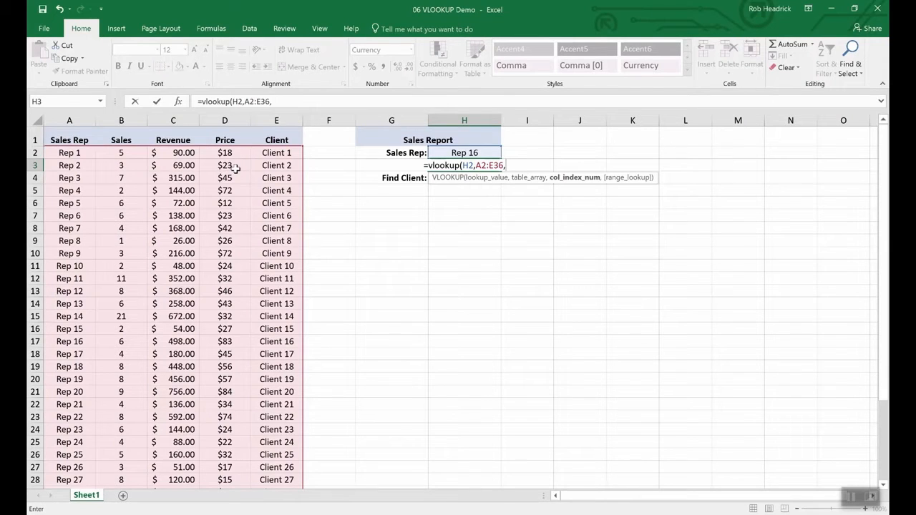
type("4")
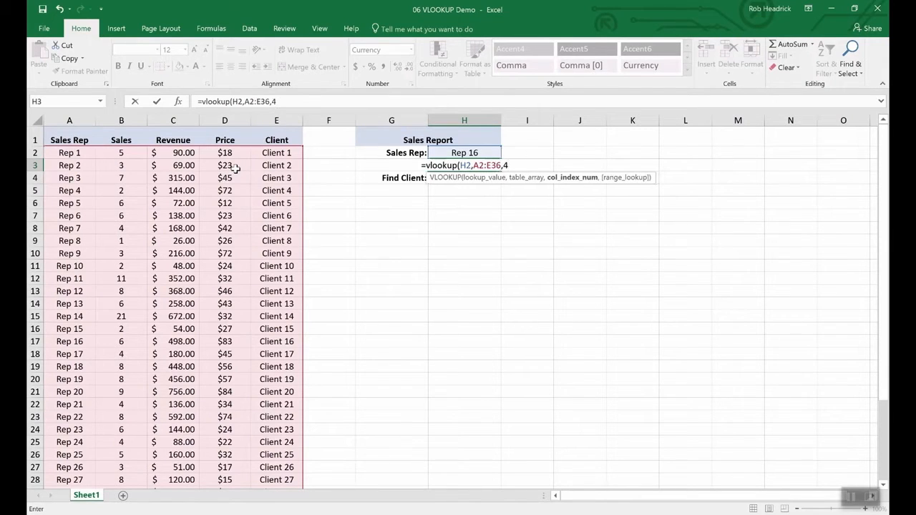
type(",")
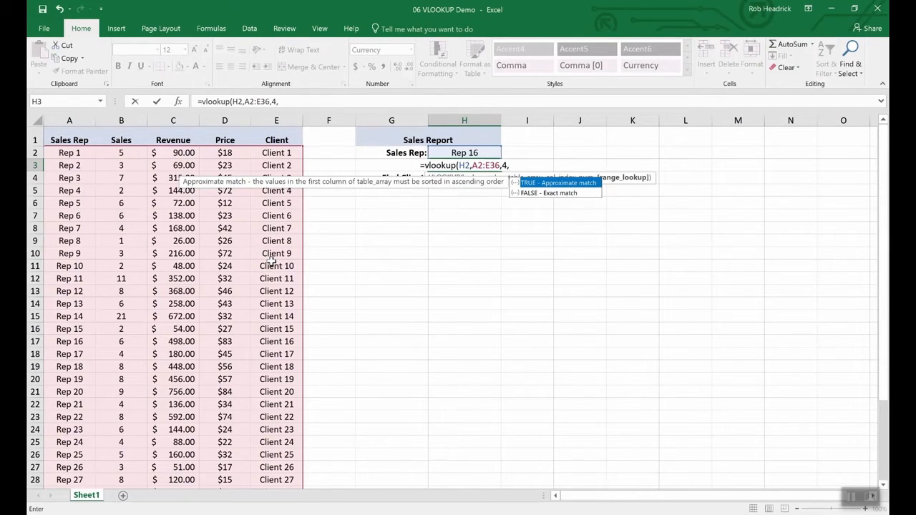
type("false")
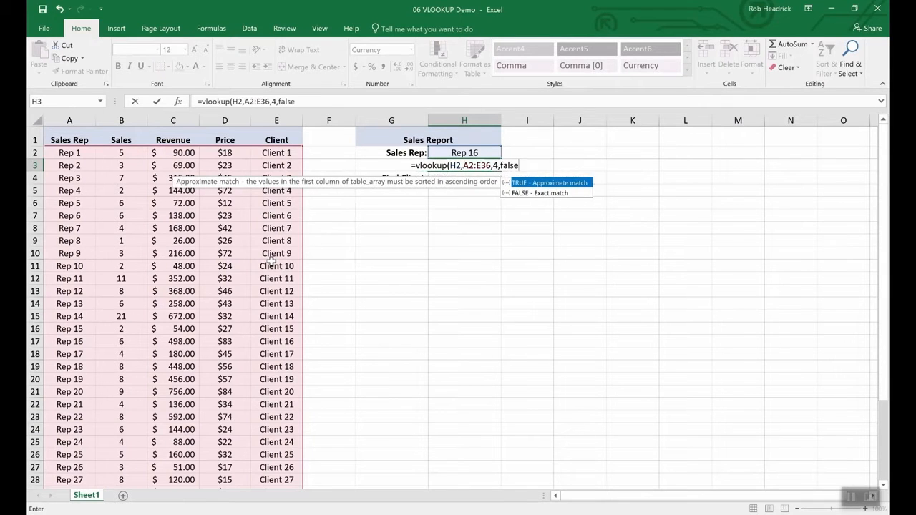
key("Return")
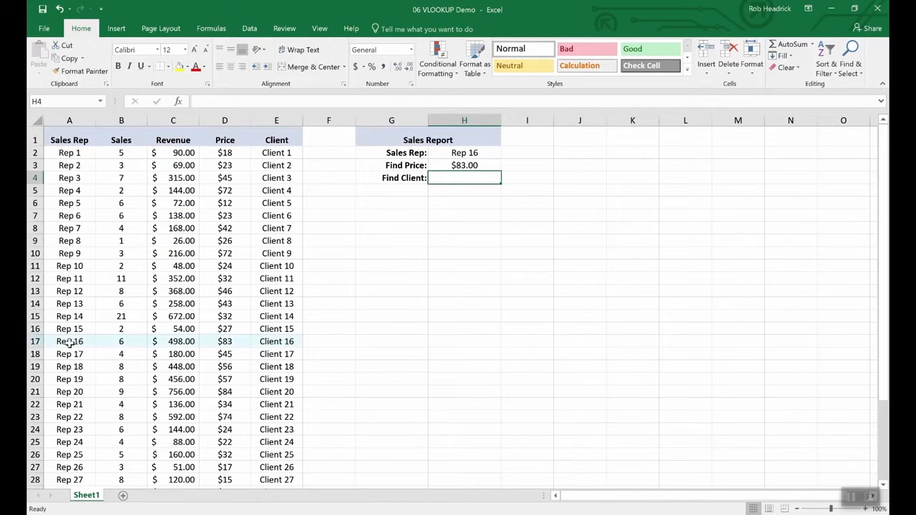
left_click(34, 341)
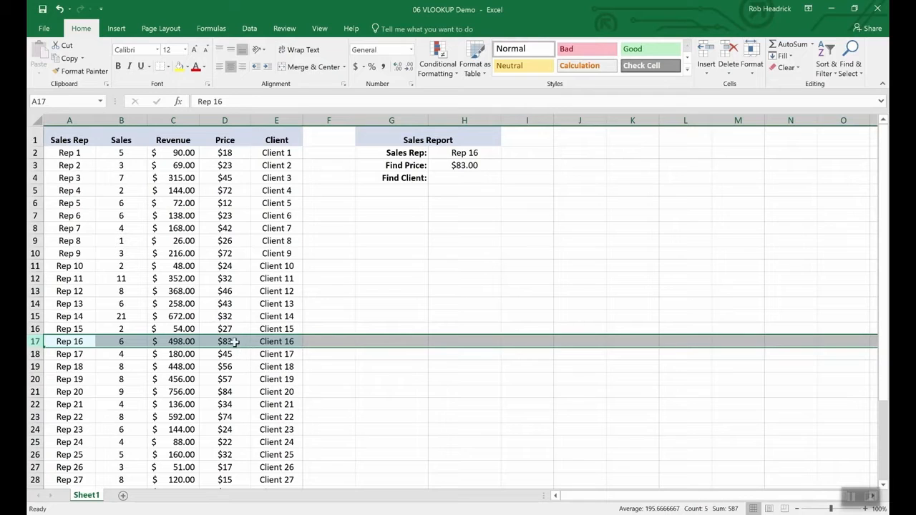
Copy the price lookup formula from cell H3 into the Find Client cell H4.
left_click(461, 176)
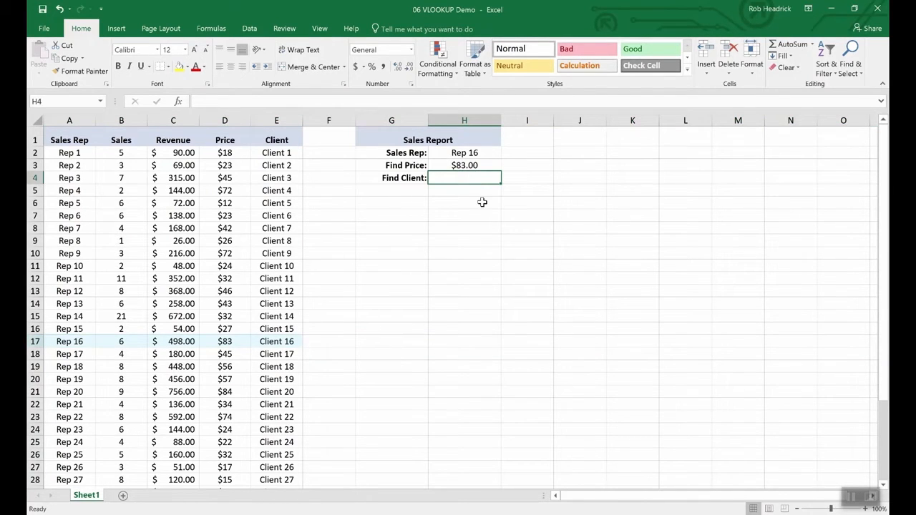
key("Up")
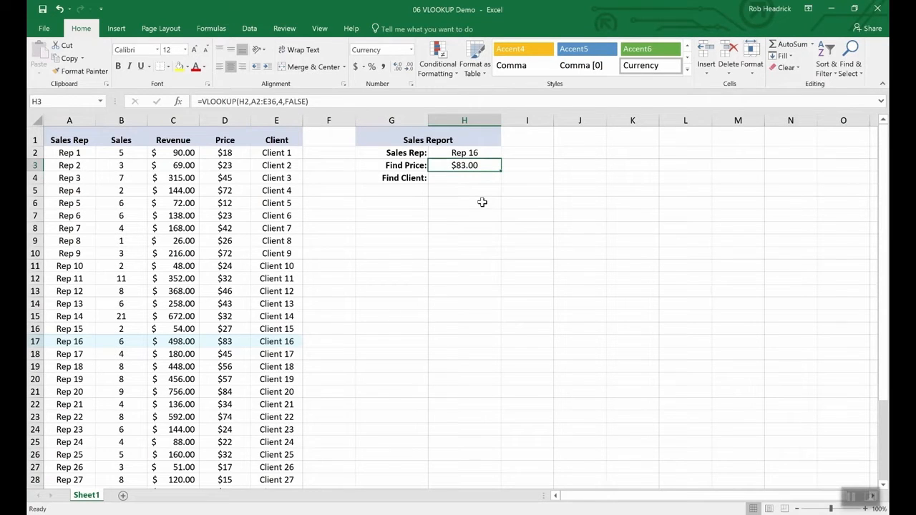
key("Down")
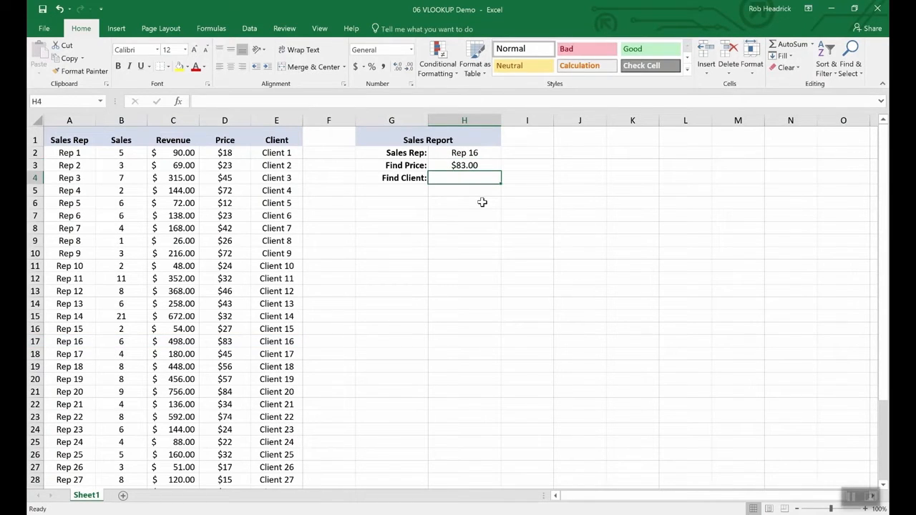
key("Up")
key("ctrl+c")
key("Down")
key("ctrl+v")
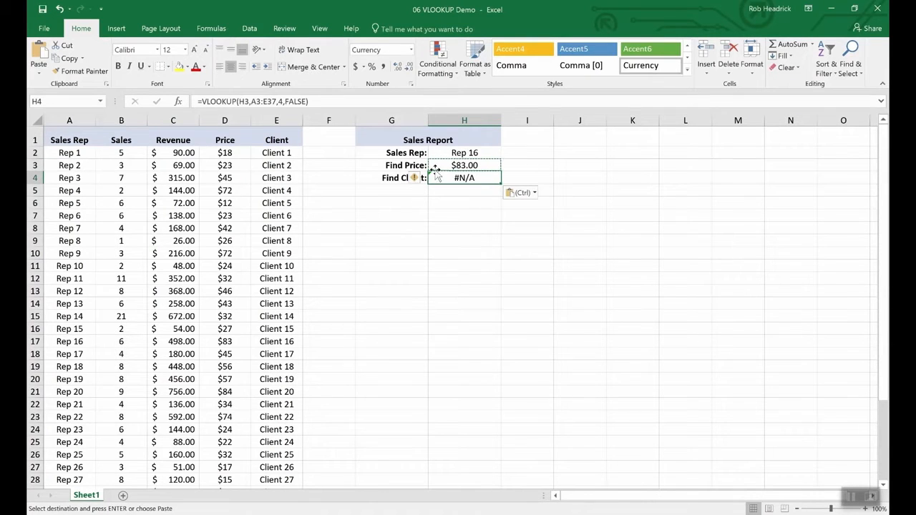
Edit the formula in cell H4 to use lookup value H2 and column index 5, and check it against row 17.
left_click(262, 104)
key("BackSpace")
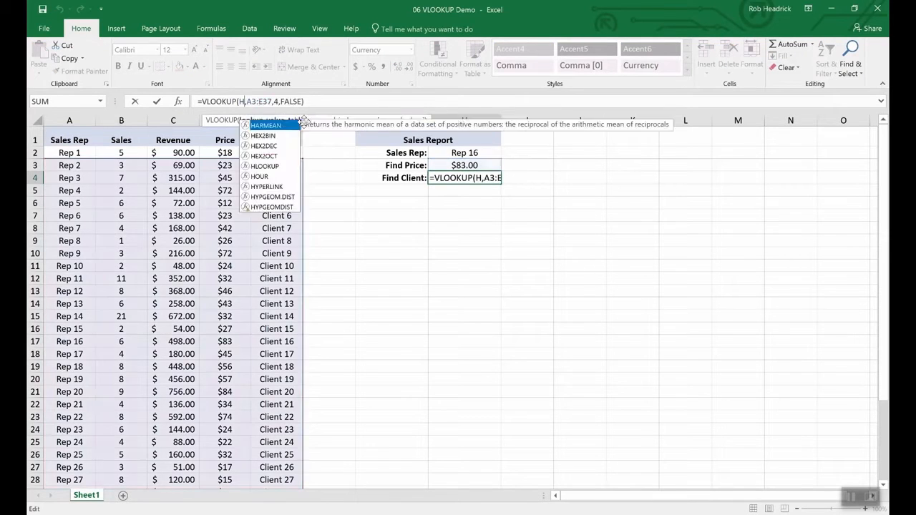
type("2")
left_click(304, 123)
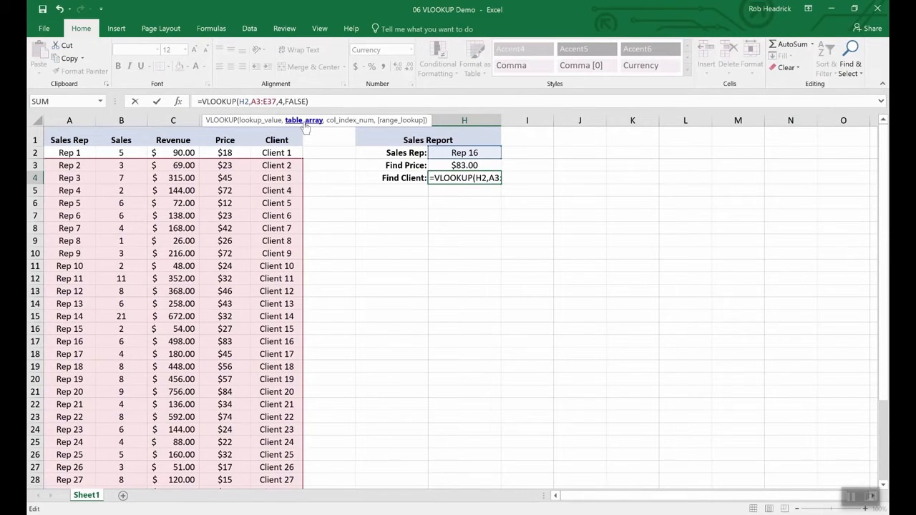
key("Right")
key("Right")
key("Right")
key("Right")
key("Right")
key("Right")
key("BackSpace")
type("5")
key("Return")
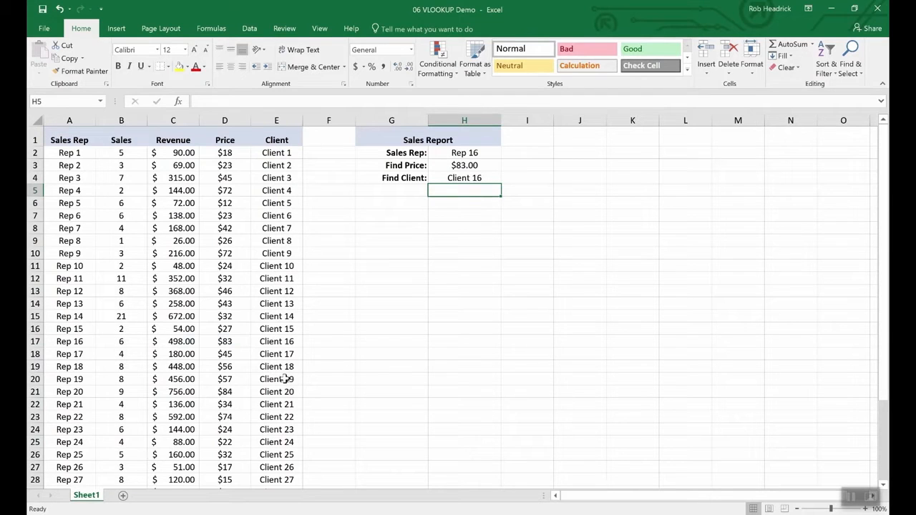
left_click(34, 341)
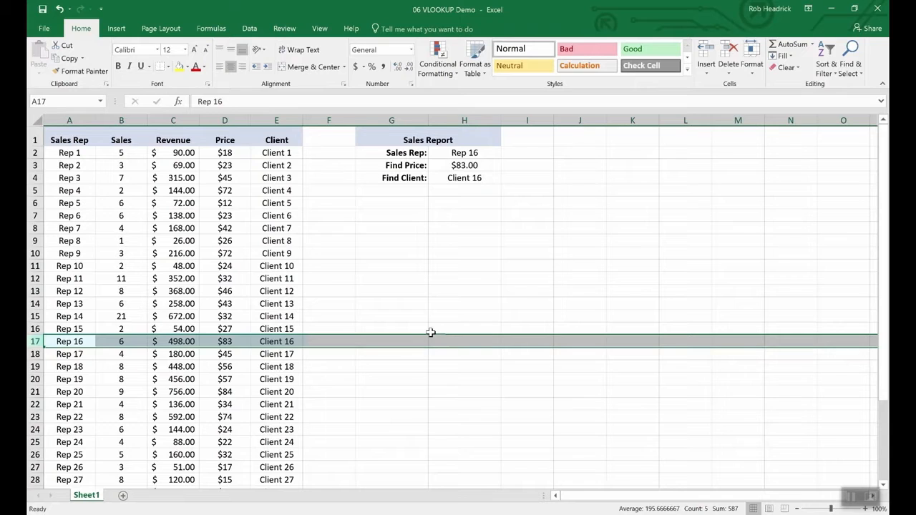
Choose two other sales reps in turn in cell H2 to test the price and client lookups.
left_click(466, 153)
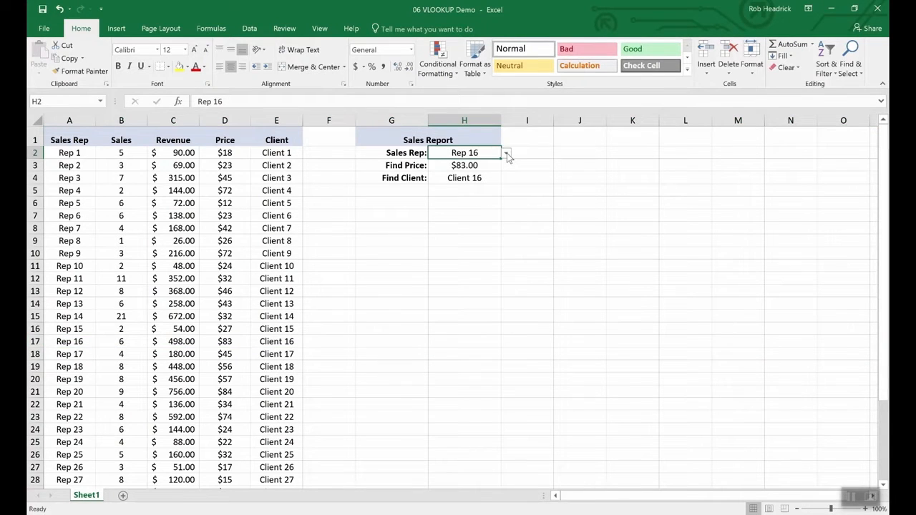
left_click(506, 153)
left_click(479, 193)
left_click(506, 153)
left_click(479, 219)
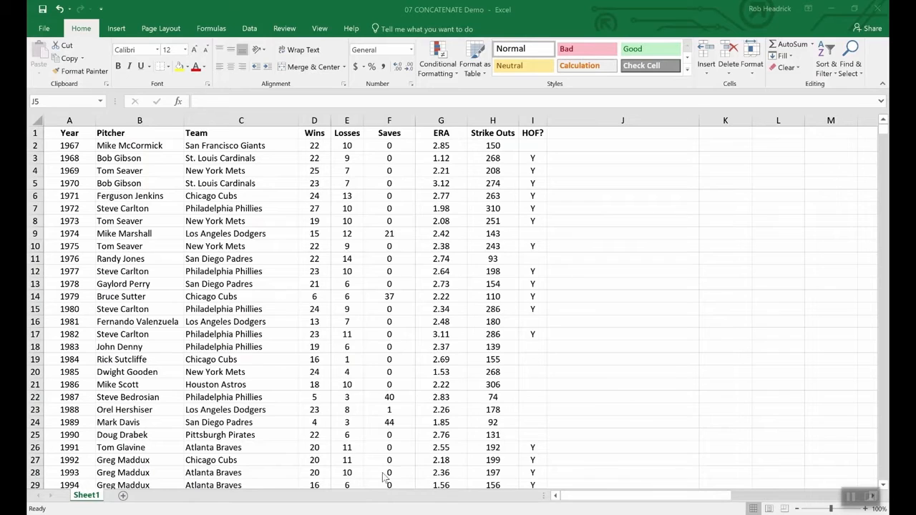
Examine the Wins and Losses columns in the 07 CONCATENATE Demo workbook.
left_click(395, 449)
left_click(317, 134)
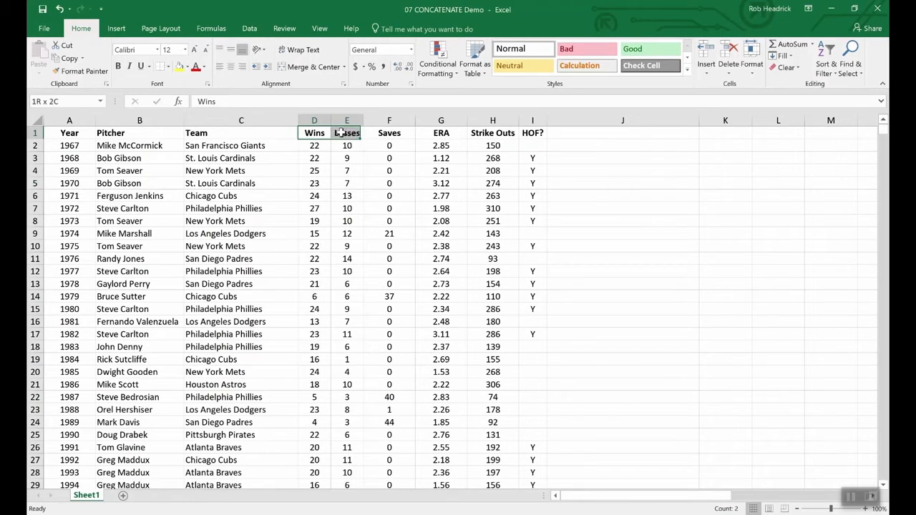
left_click(344, 133)
left_click(344, 208)
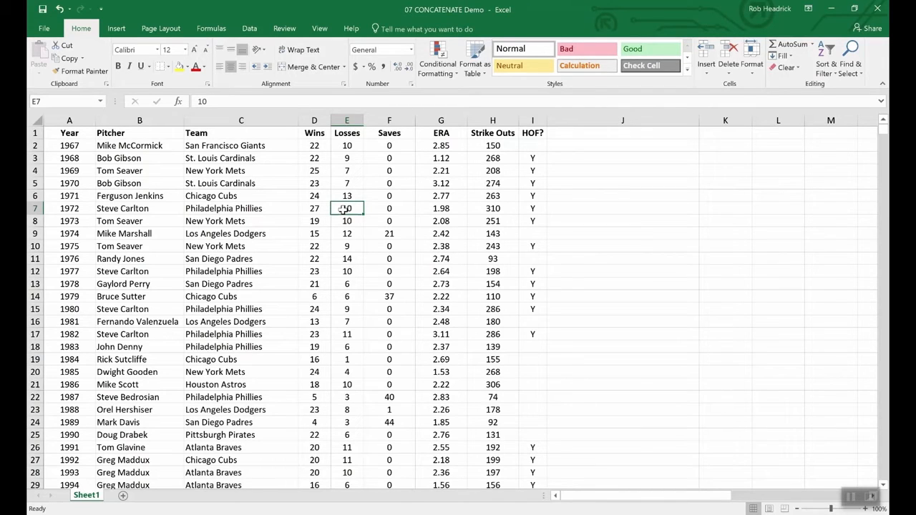
Try combining wins and losses manually as 22-10 in cell D2, and restore the cell to 22.
double_click(326, 146)
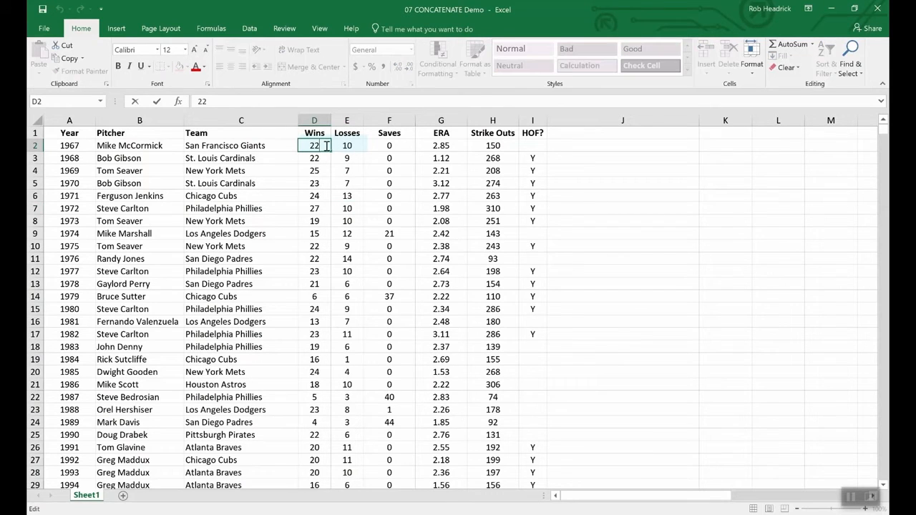
type("-")
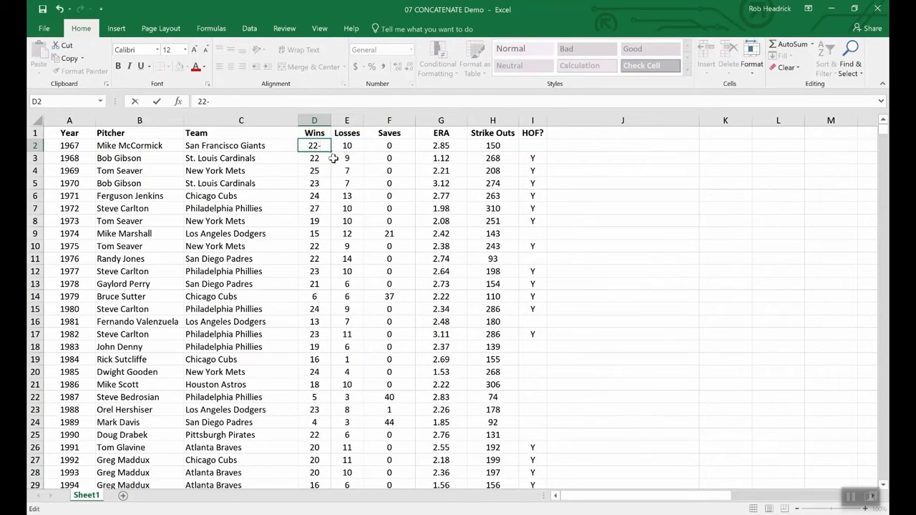
type("10")
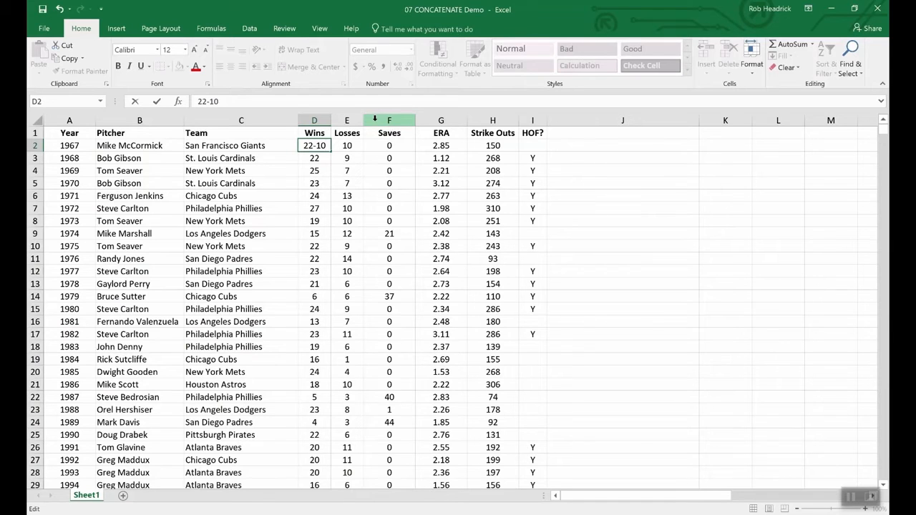
key("BackSpace")
key("BackSpace")
key("BackSpace")
key("Return")
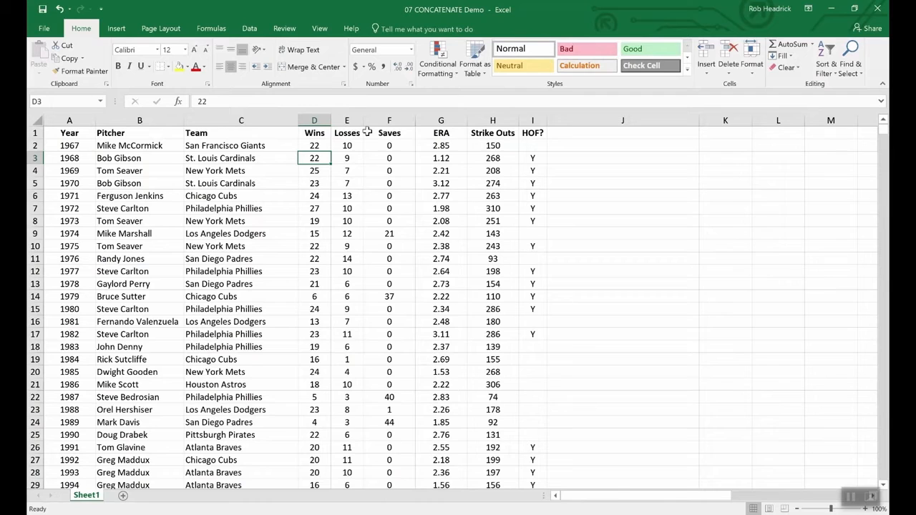
Insert a new column before the Saves column and title it W-L in cell F1.
right_click(376, 121)
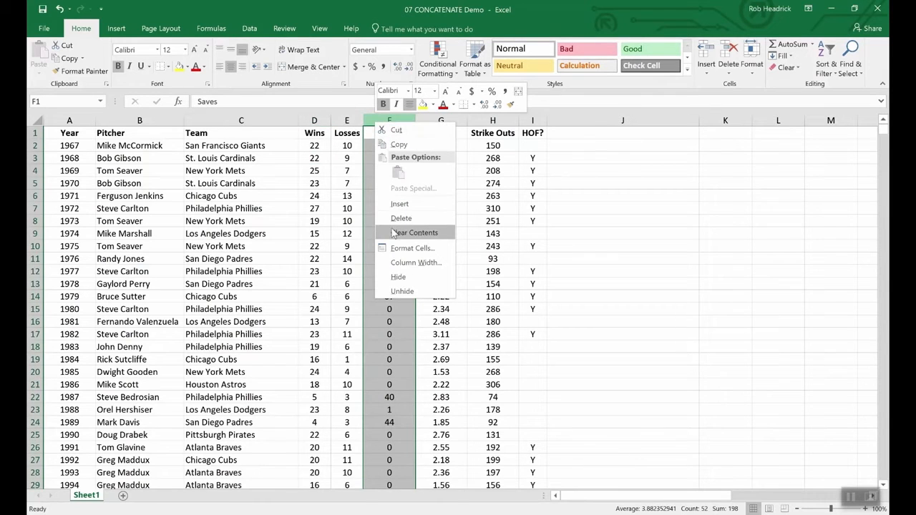
left_click(398, 205)
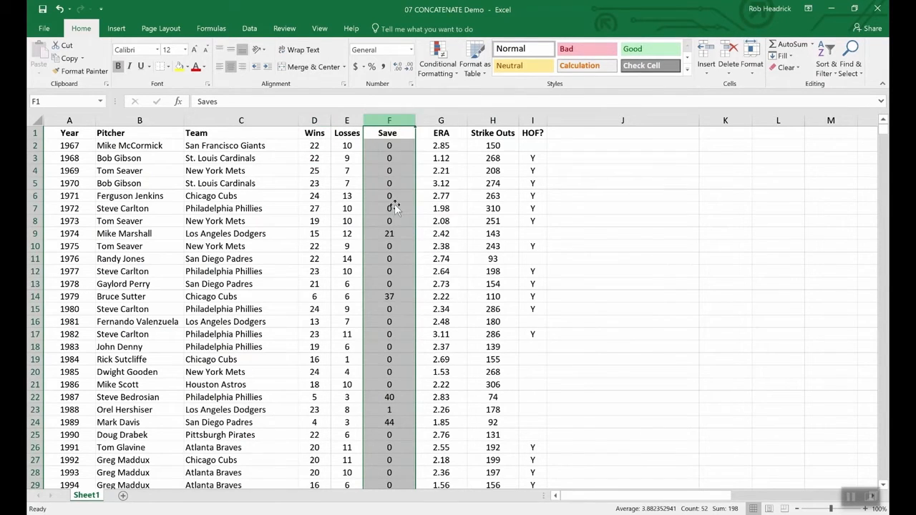
left_click(380, 133)
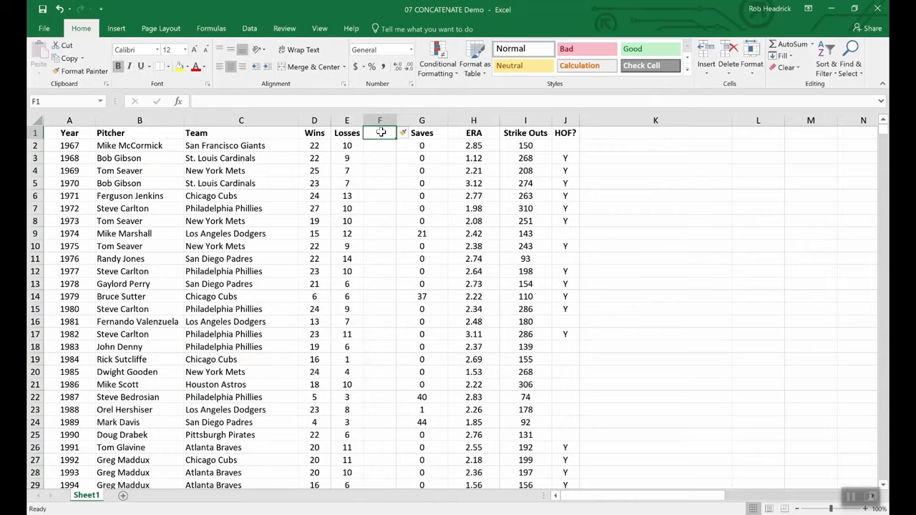
type("W-")
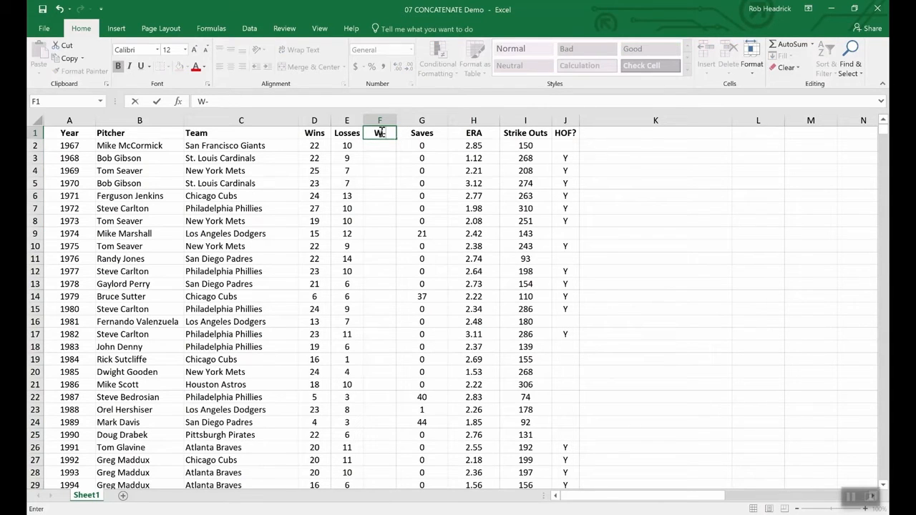
type("L")
key("Return")
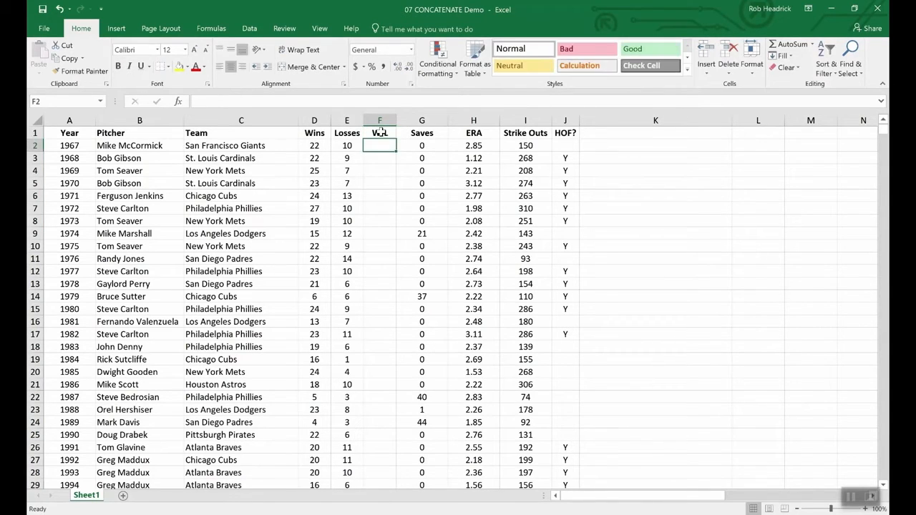
Enter =CONCATENATE(D2,E2) in cell F2 to join the first pitcher's wins and losses.
type("=")
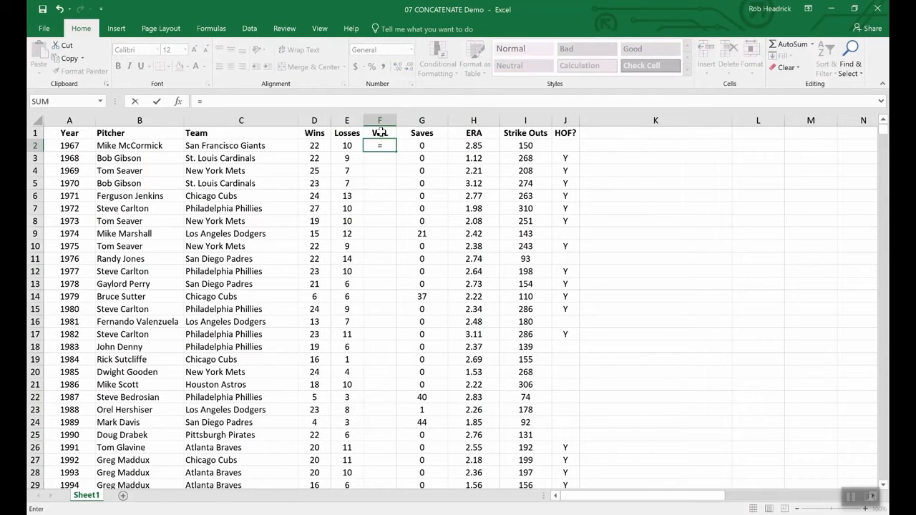
type("conc")
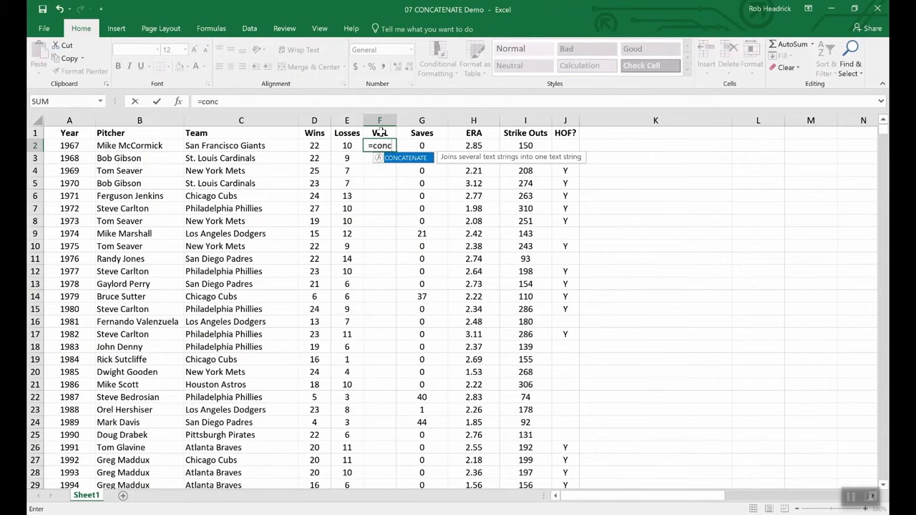
double_click(405, 157)
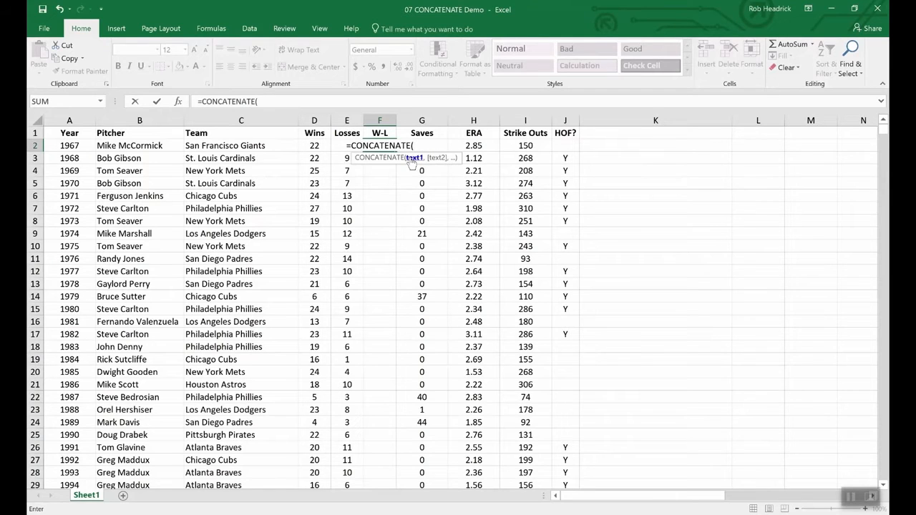
left_click(313, 146)
type(",")
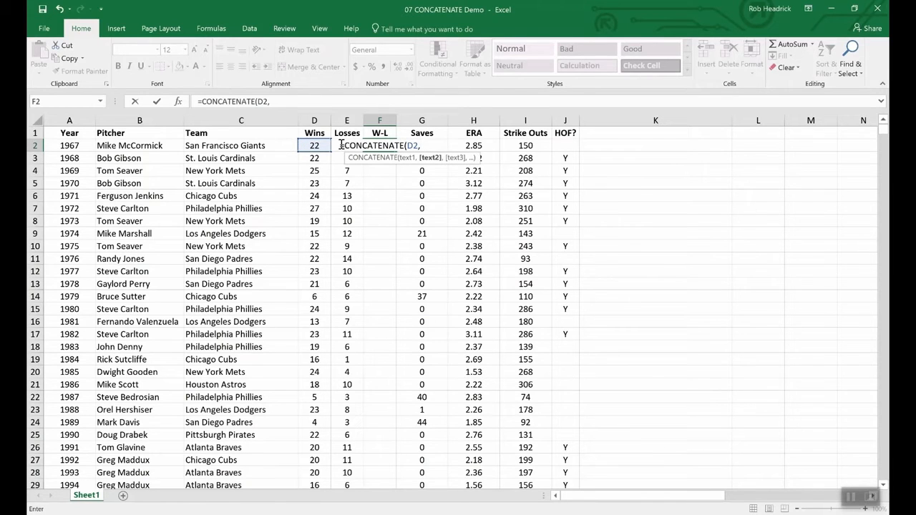
type("e2")
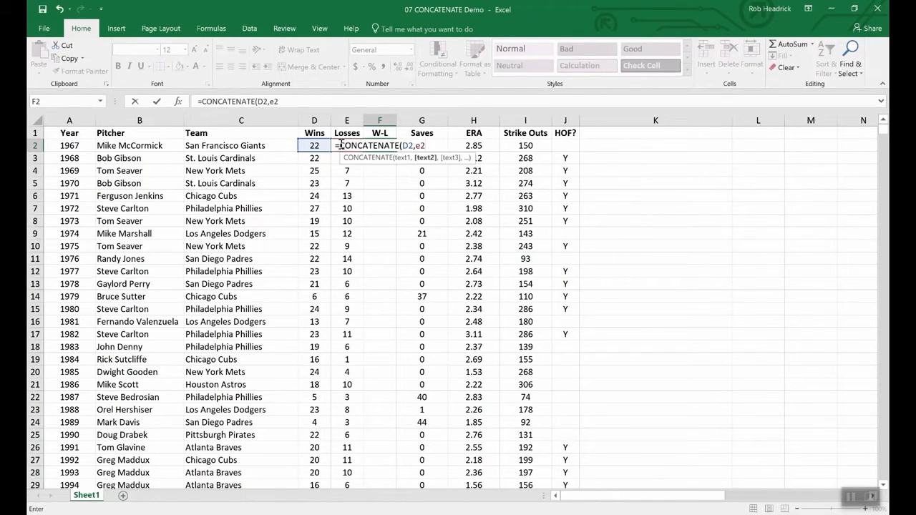
key("Return")
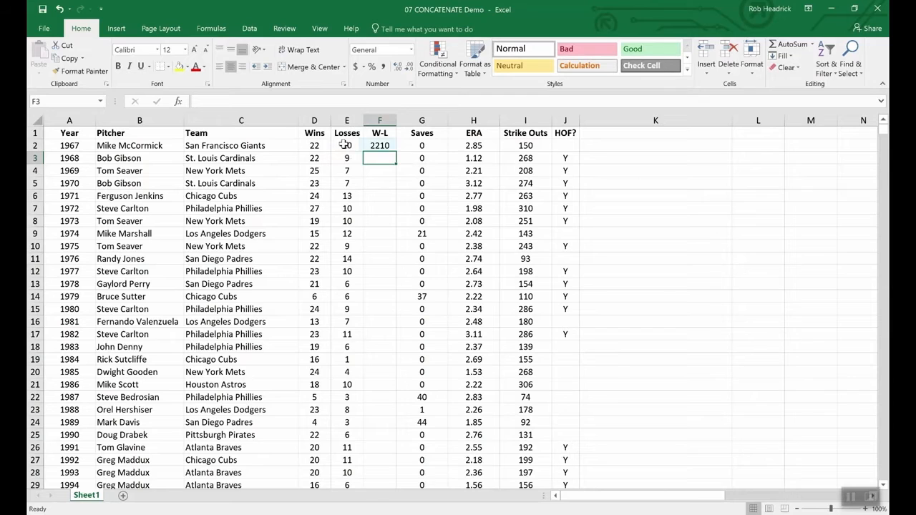
Change F2's formula to =CONCATENATE(D2,"-",E2) and fill it down to cell F11.
left_click(380, 145)
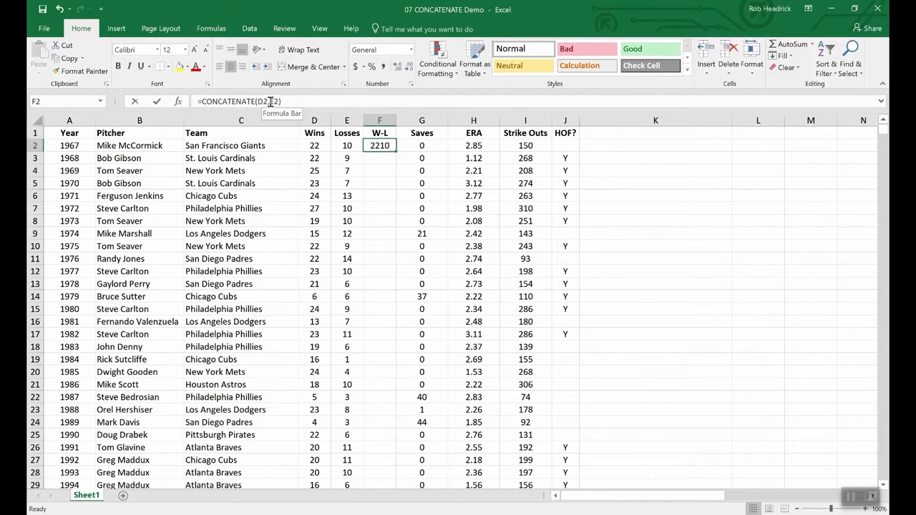
left_click(271, 101)
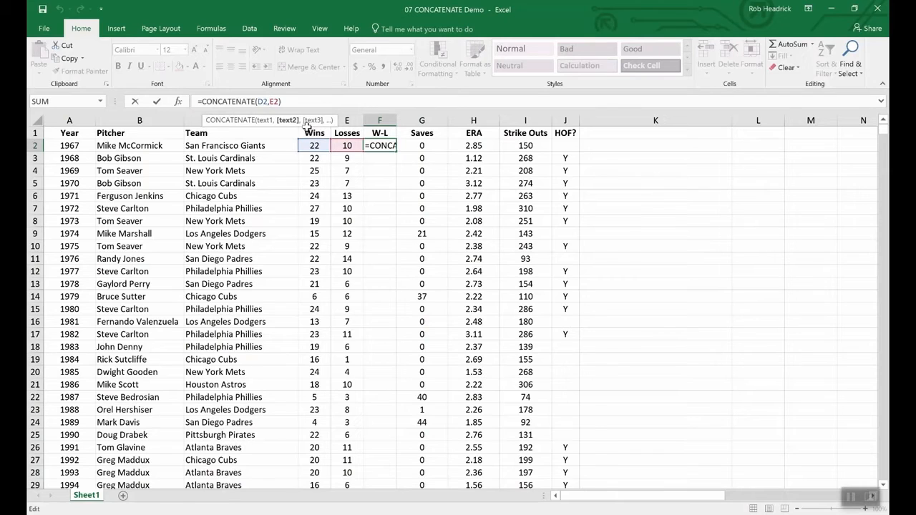
type("\"-\"")
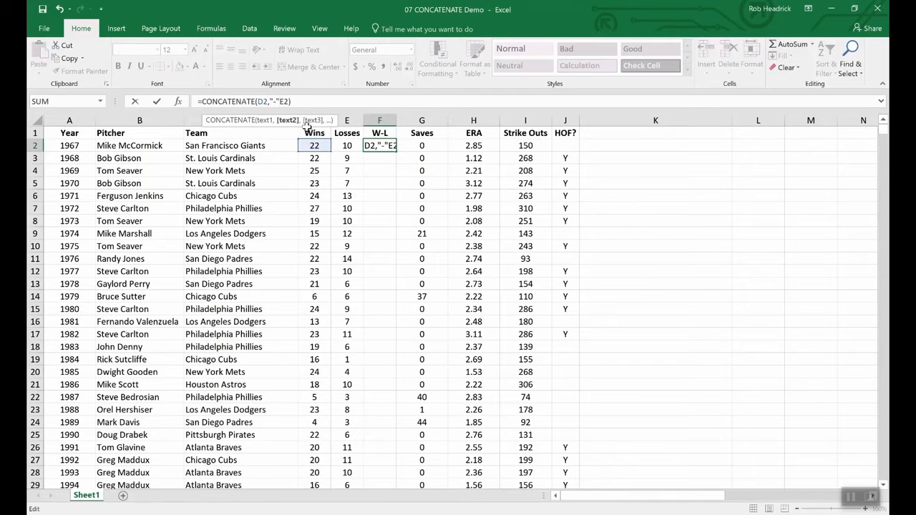
type(",")
key("Return")
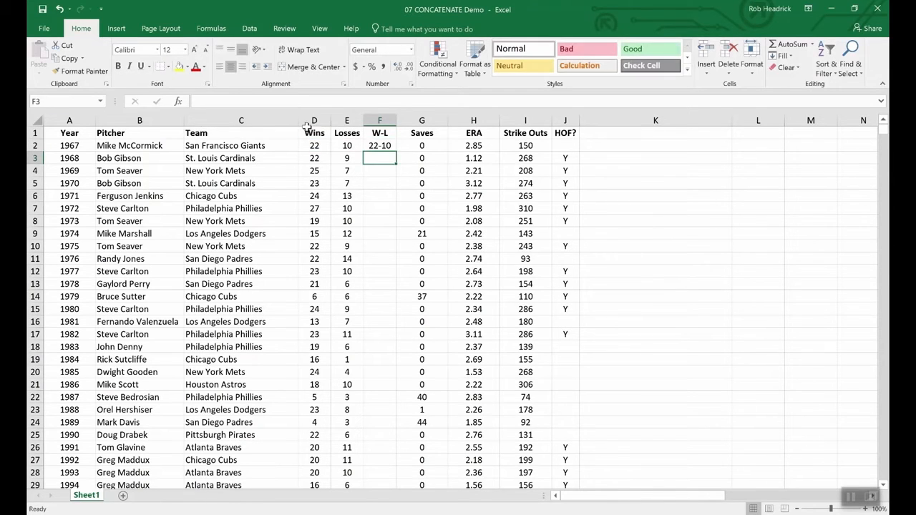
left_click(379, 147)
left_click_drag(394, 151, 390, 263)
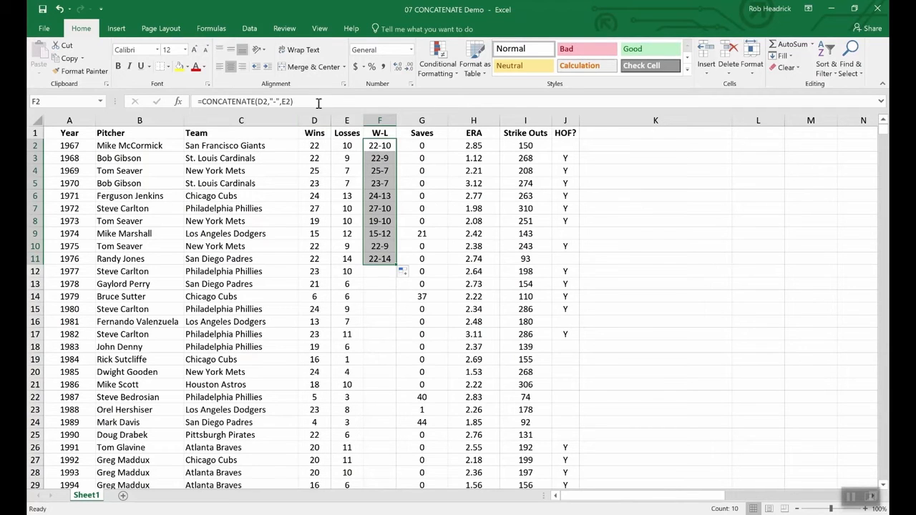
left_click(314, 129)
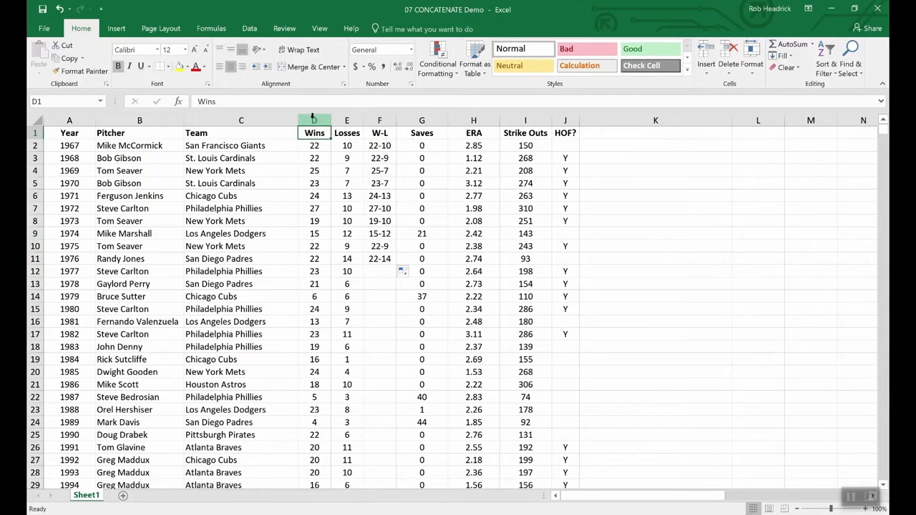
left_click_drag(313, 119, 346, 120)
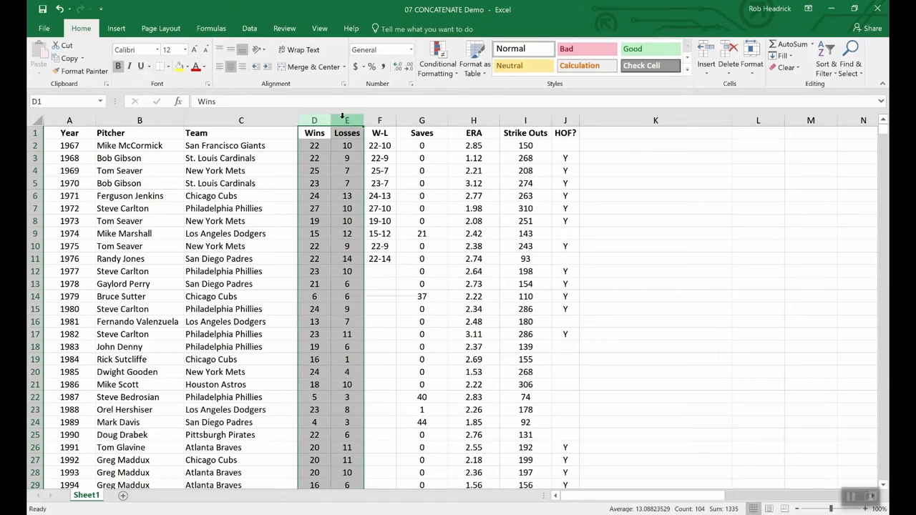
right_click(346, 120)
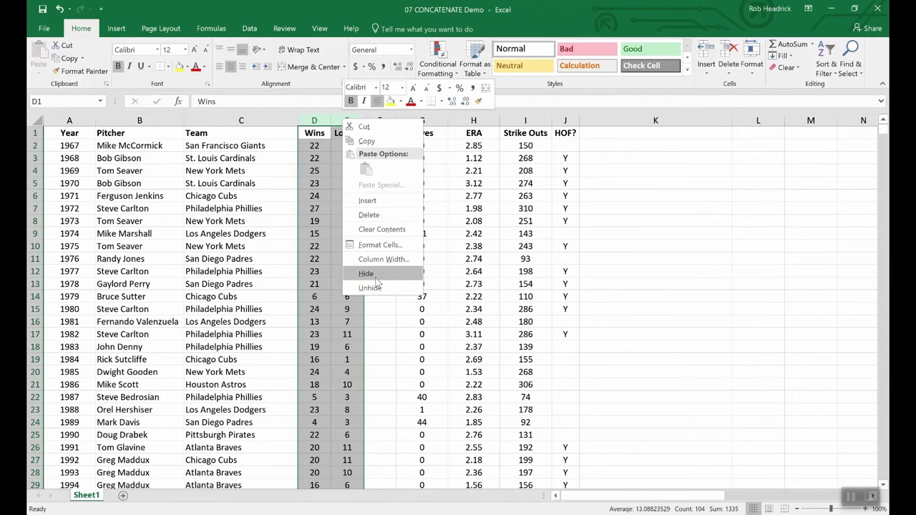
key("Escape")
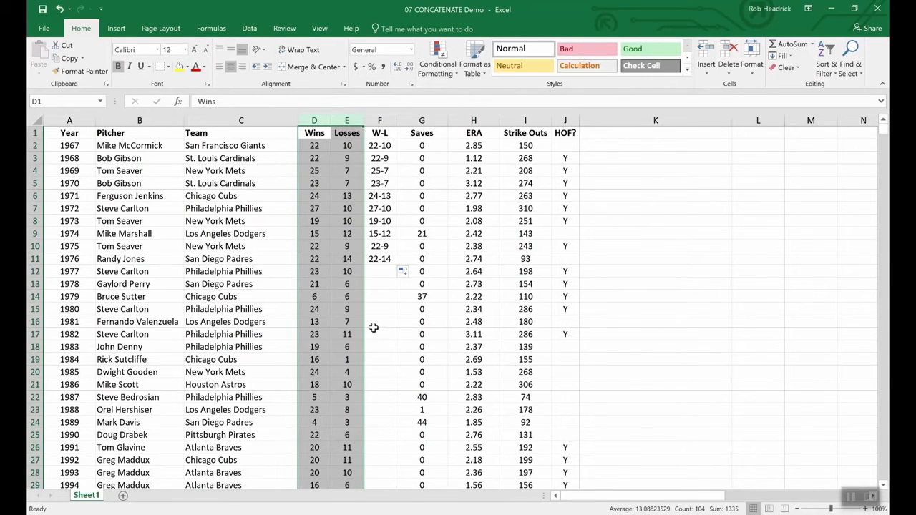
left_click(329, 262)
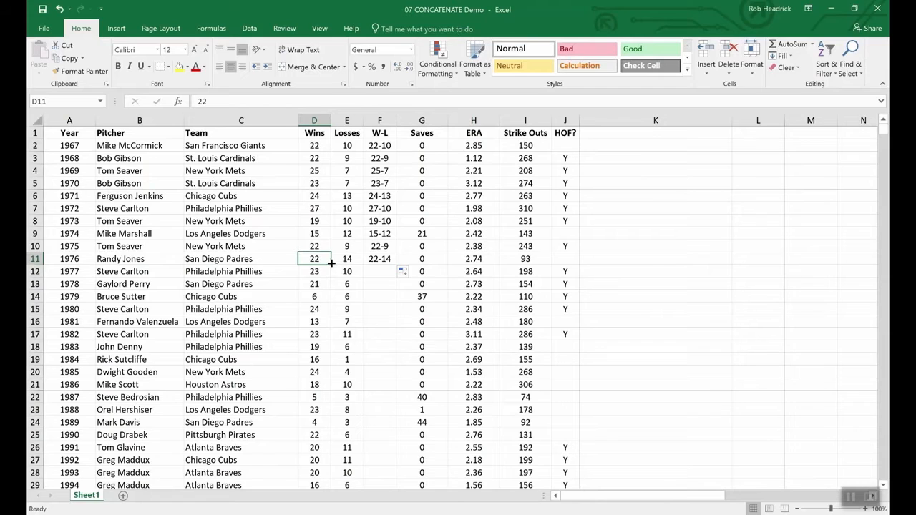
Insert a blank column between the W-L and Saves columns.
right_click(415, 121)
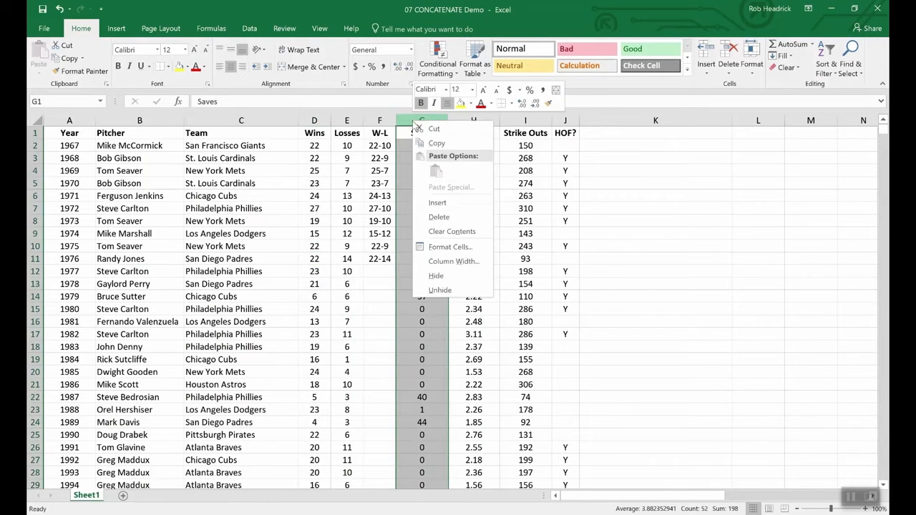
left_click(440, 202)
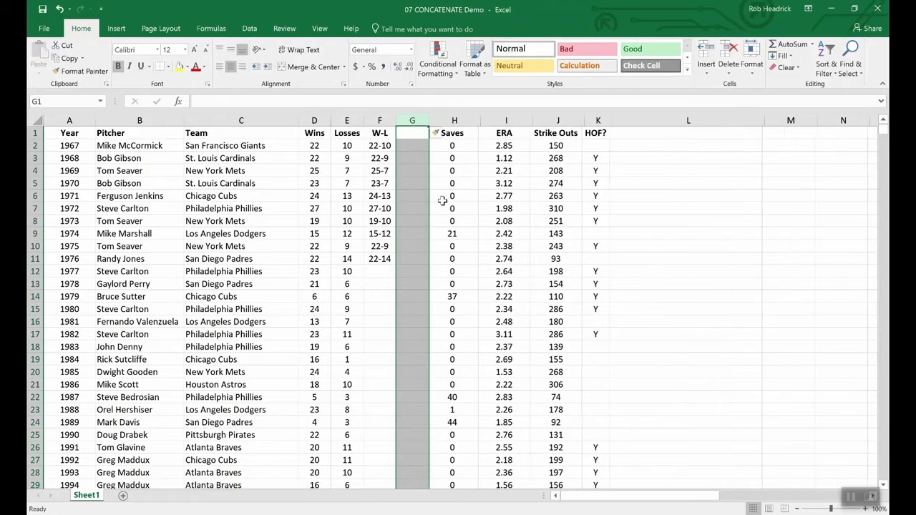
left_click(409, 132)
Copy the W-L results in F2:F11 and paste them as values only into G2:G11.
left_click_drag(387, 147, 379, 259)
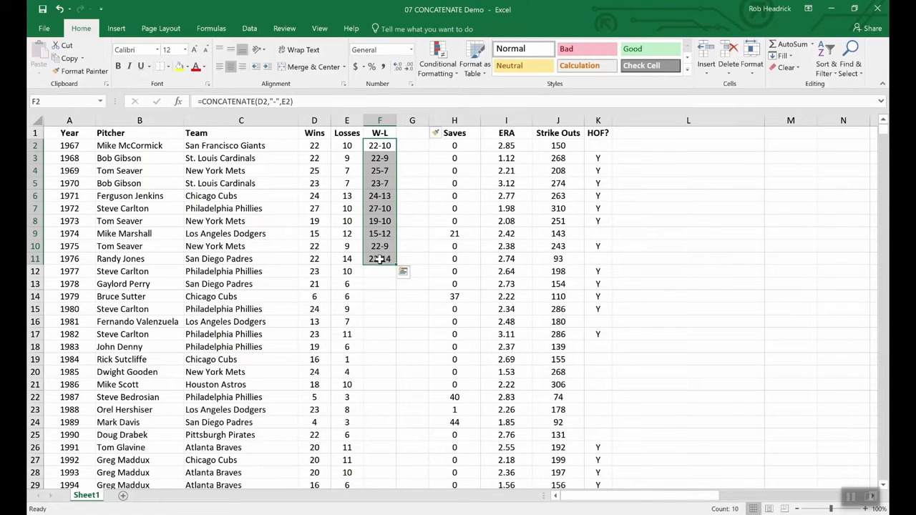
key("ctrl+c")
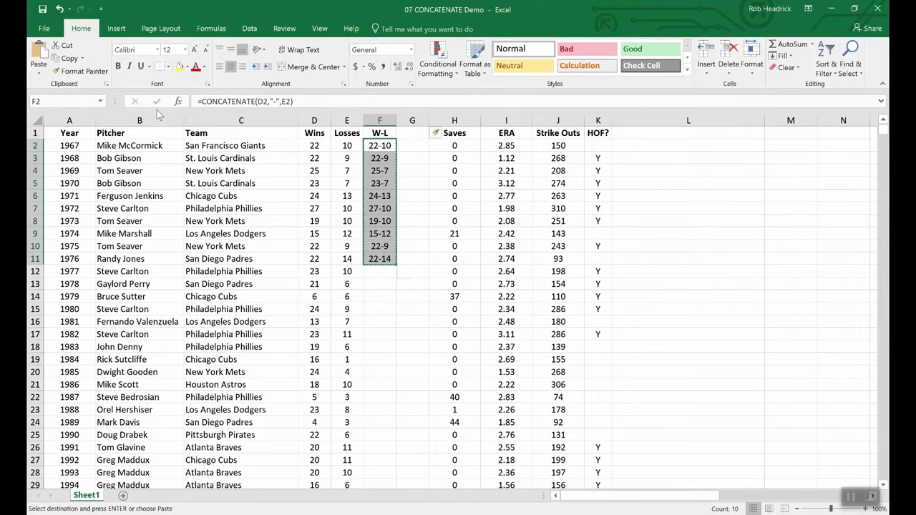
left_click(38, 70)
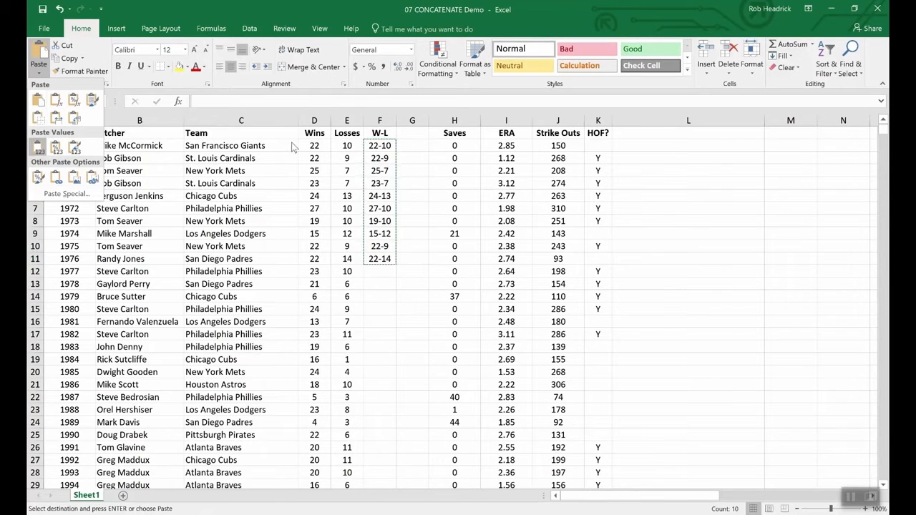
left_click(413, 145)
left_click_drag(413, 145, 415, 263)
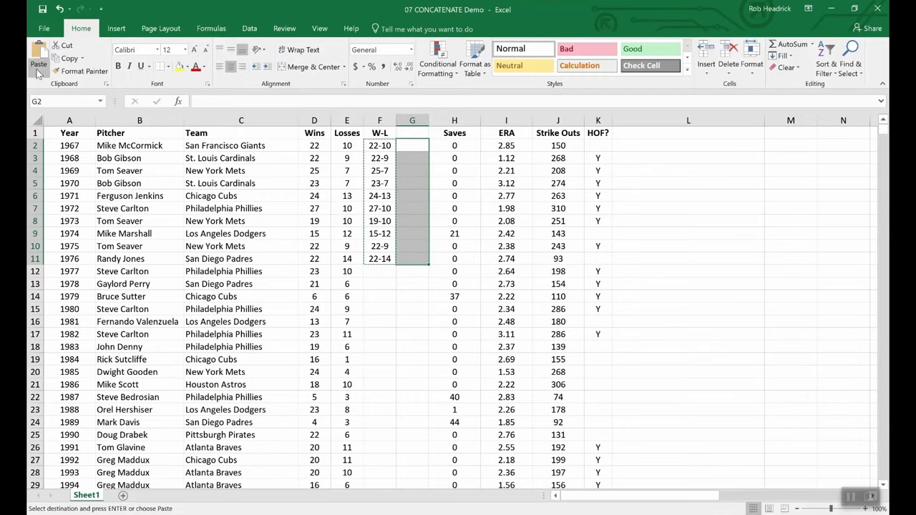
left_click(38, 72)
left_click(37, 147)
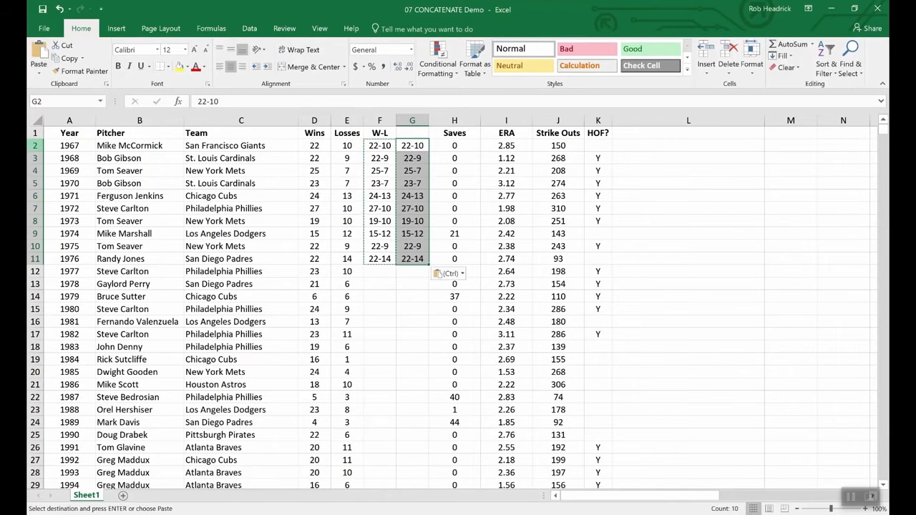
Compare the contents of cell F5 in the W-L column with the pasted cell G5.
left_click(408, 285)
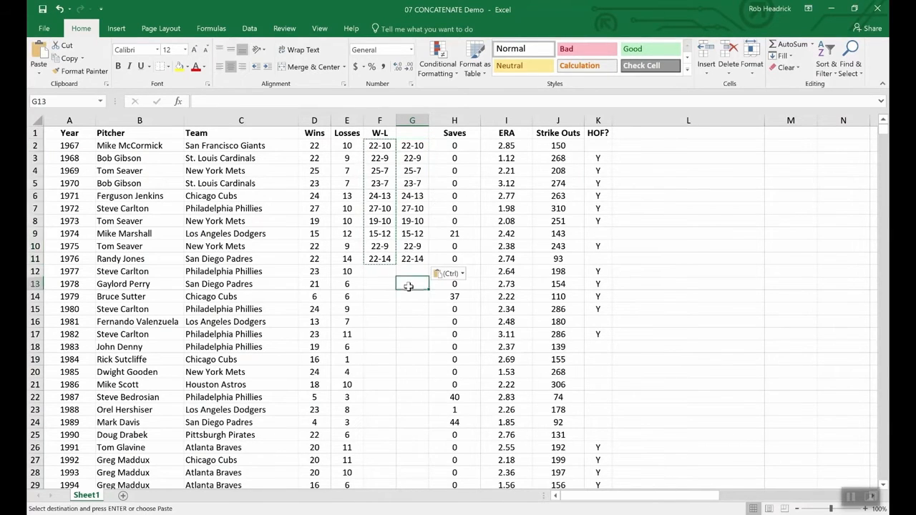
left_click(374, 181)
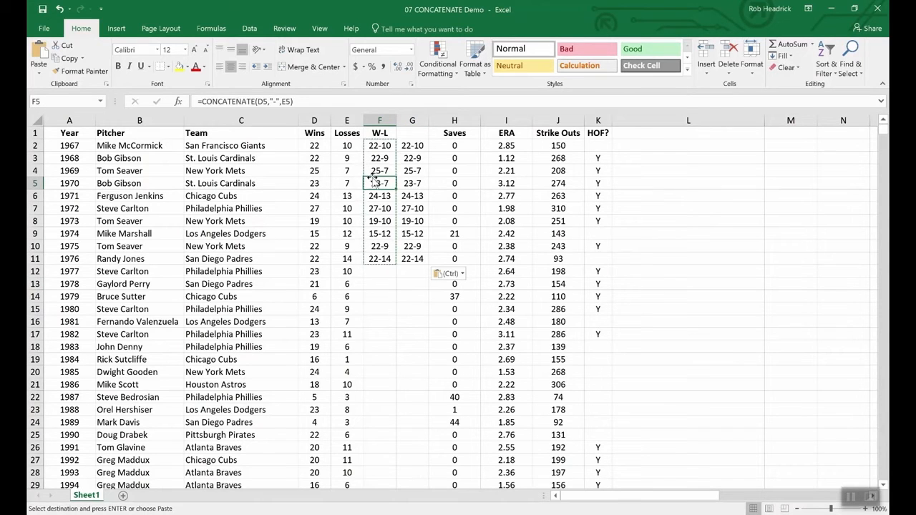
left_click(413, 186)
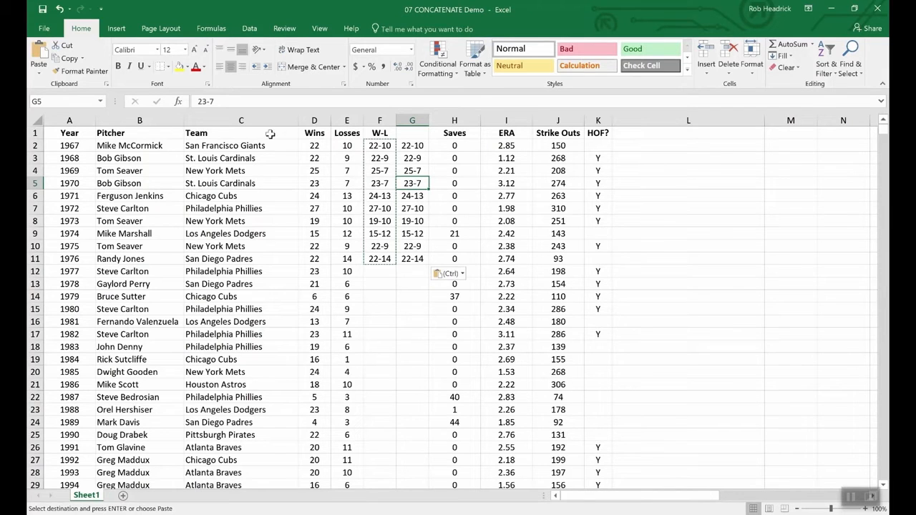
left_click(309, 296)
left_click(314, 284)
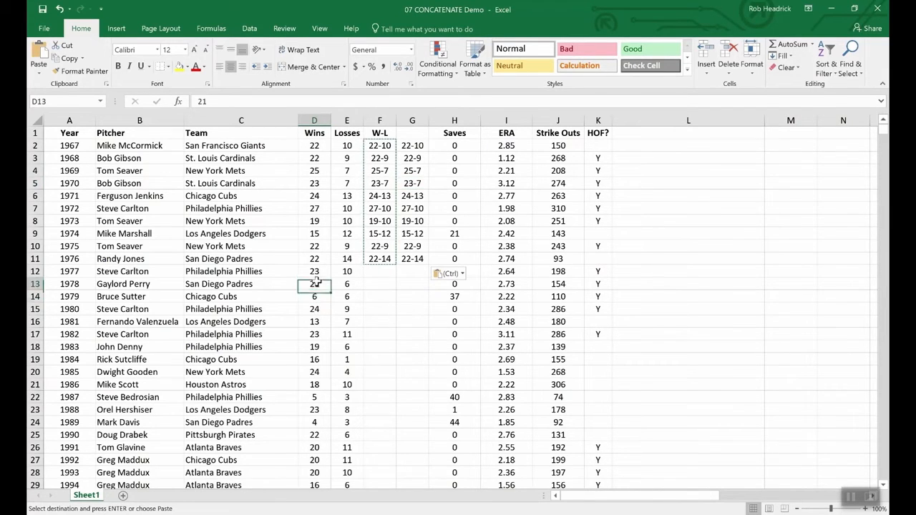
left_click(355, 283)
left_click(352, 271)
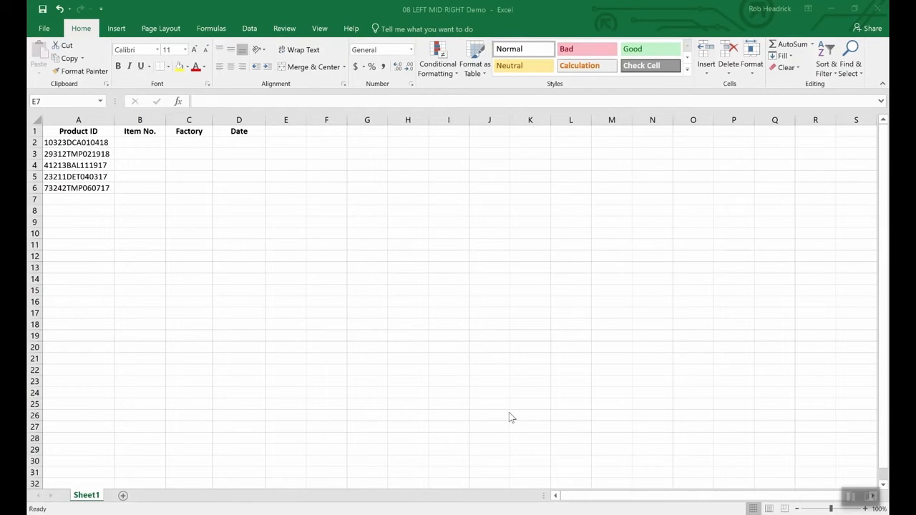
Enter =RIGHT(A2,6) in cell D2 to extract the date from the first product ID.
left_click(412, 367)
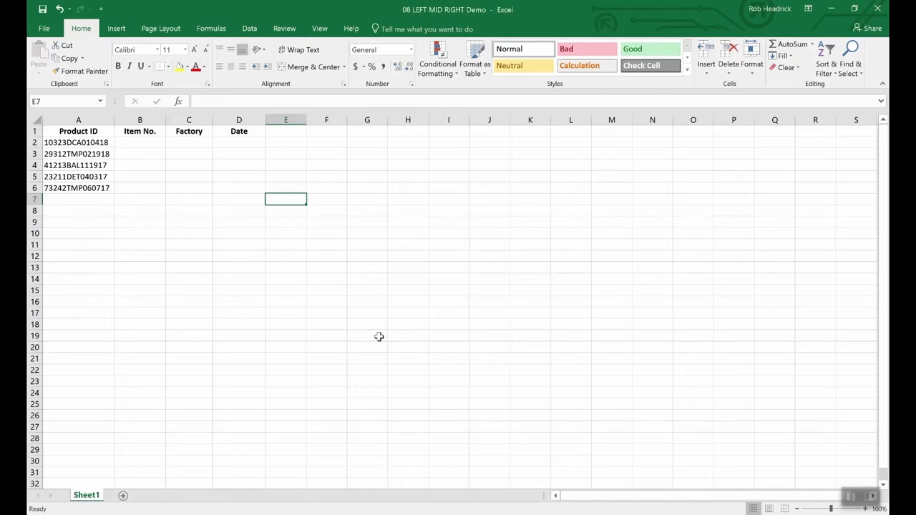
left_click(97, 144)
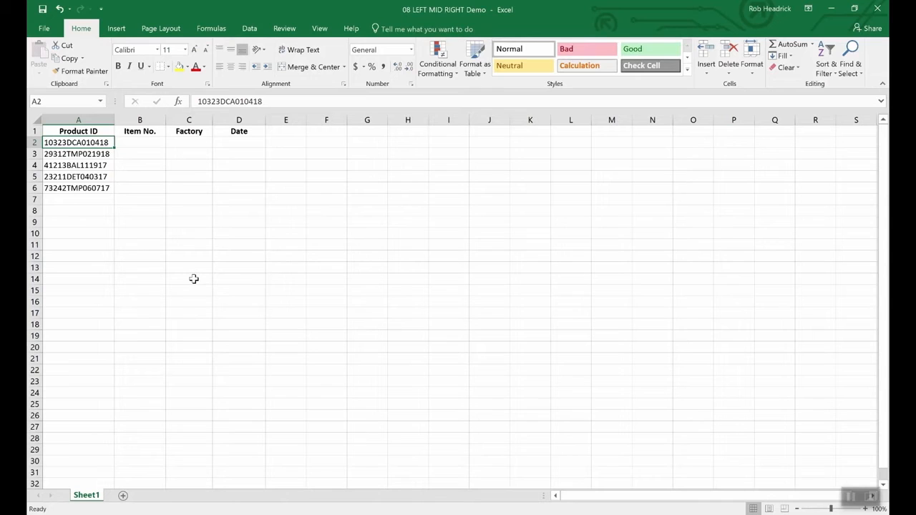
left_click(242, 144)
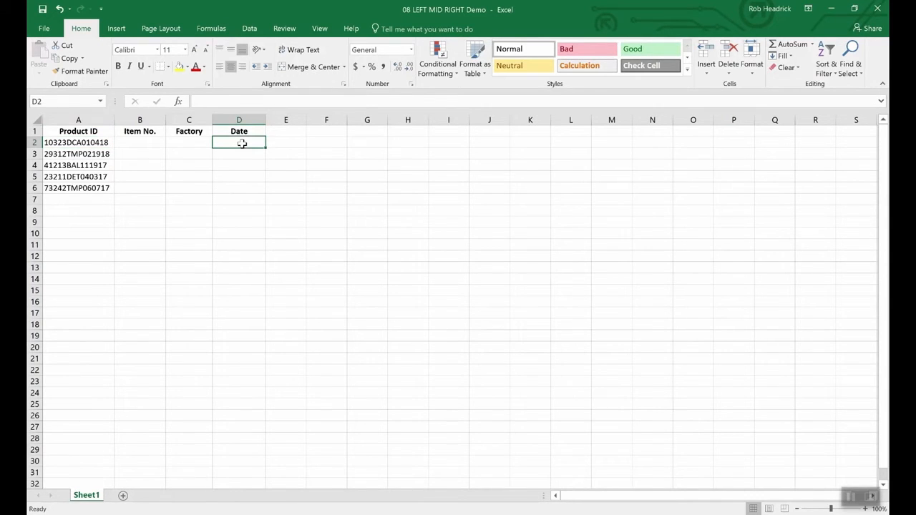
type("=right")
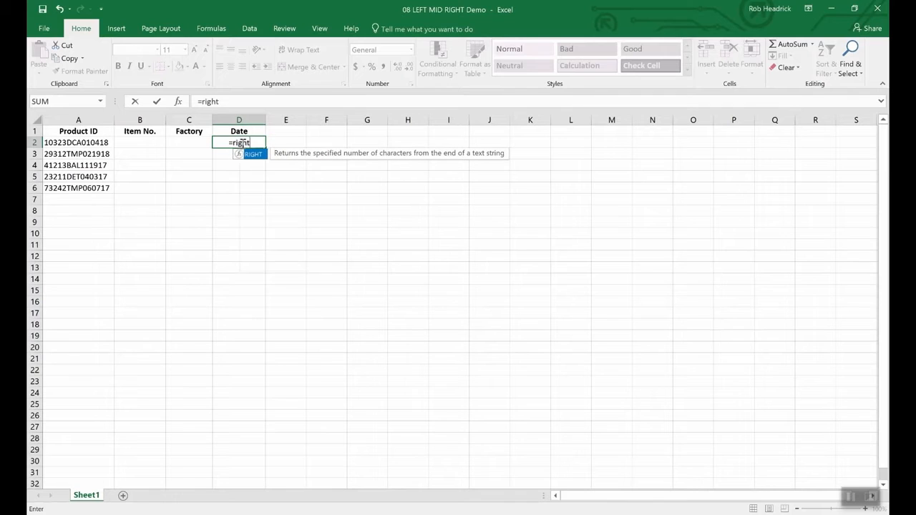
type("(")
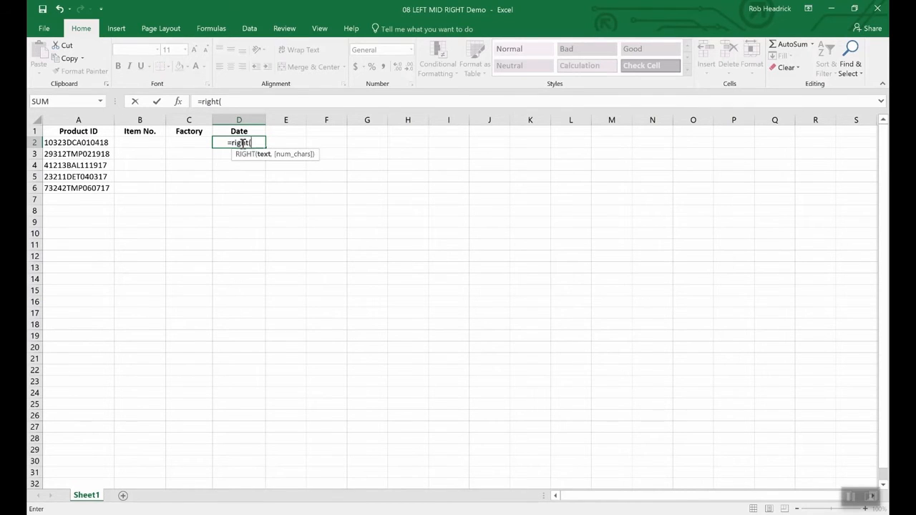
type("a2")
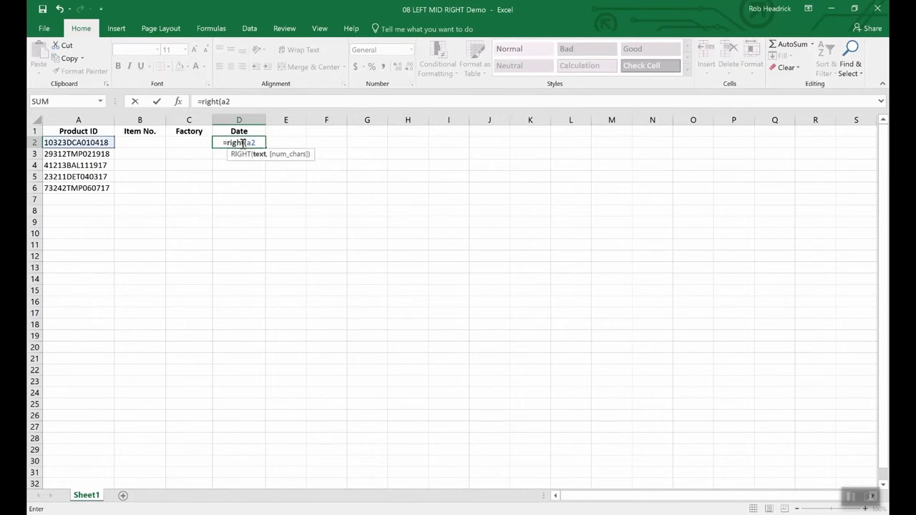
type(",")
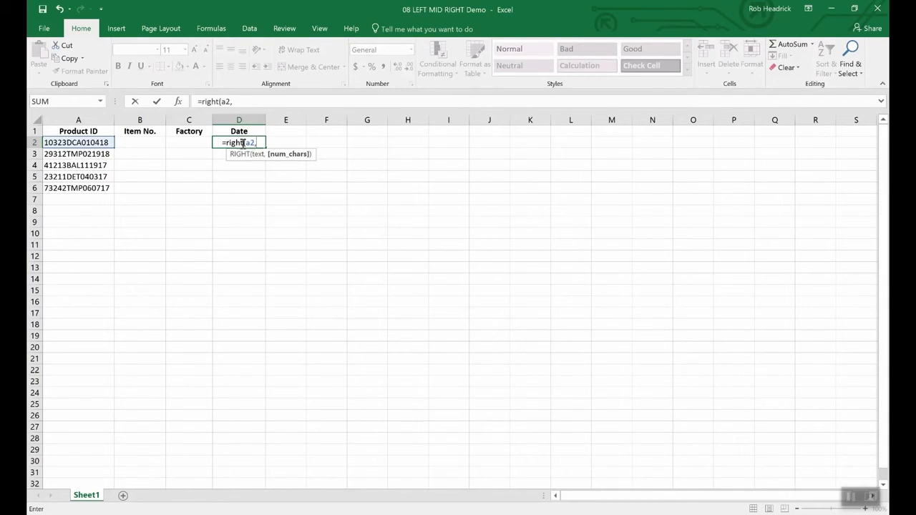
type("6")
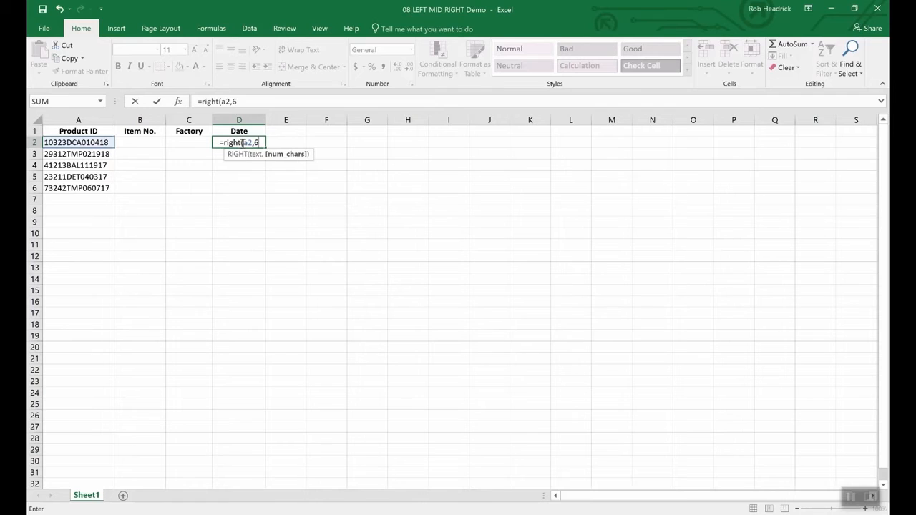
type(")")
key("Return")
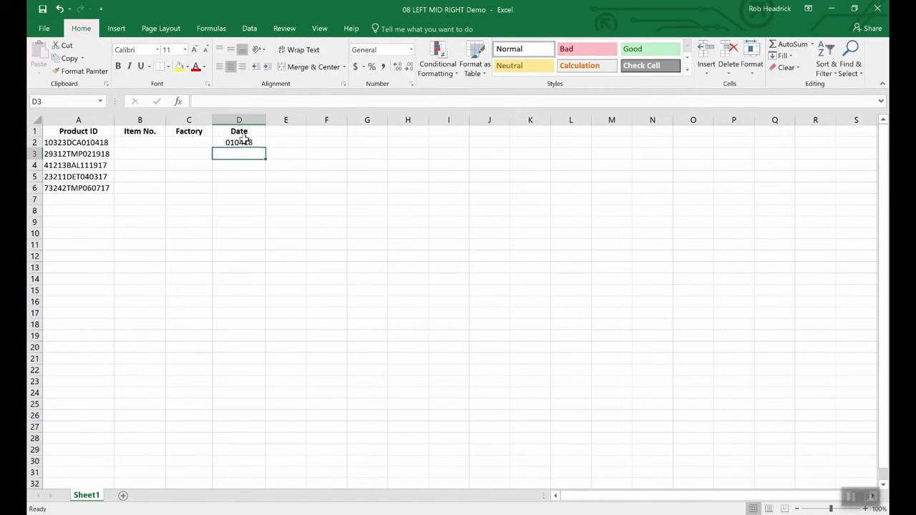
left_click(243, 144)
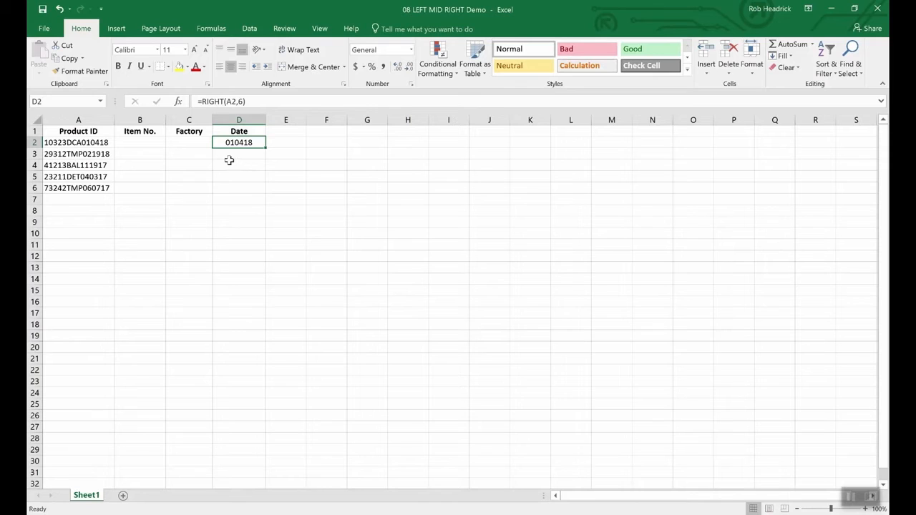
Enter =LEFT(A2,5) in cell B2 to extract the item number from the first product ID.
left_click(143, 143)
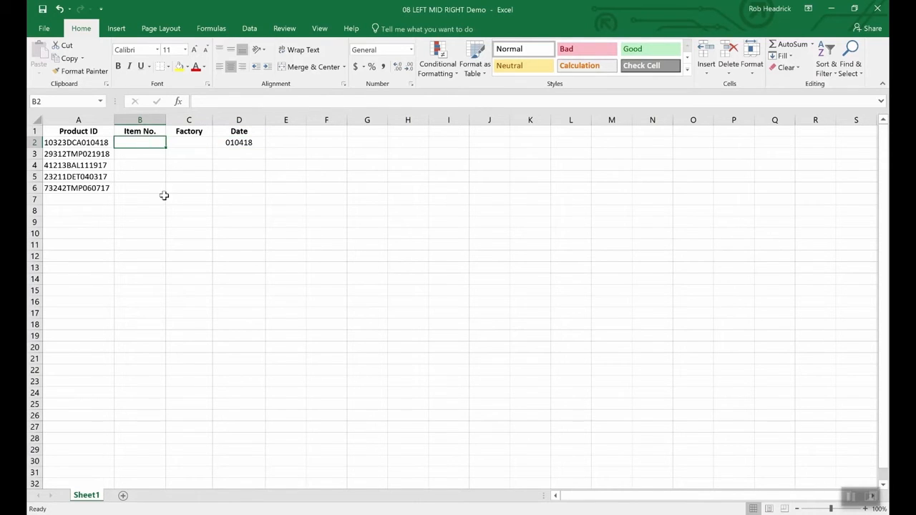
type("=")
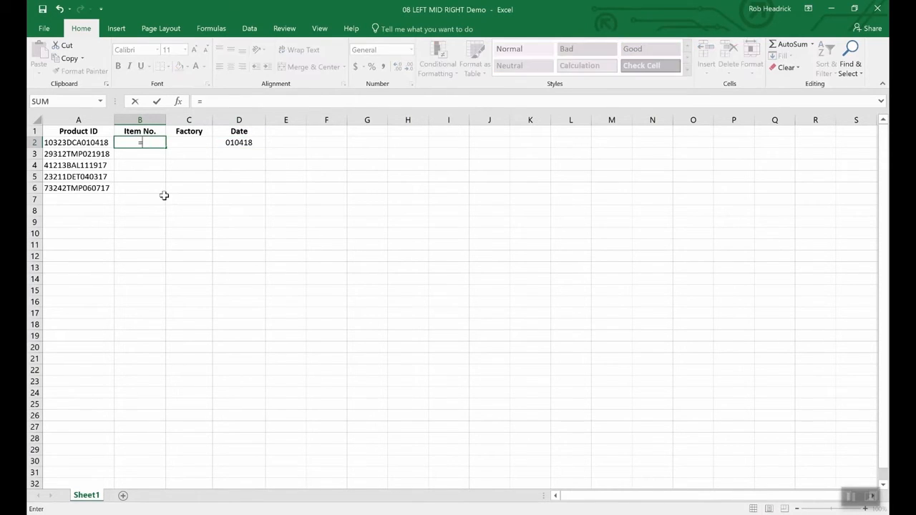
type("lef")
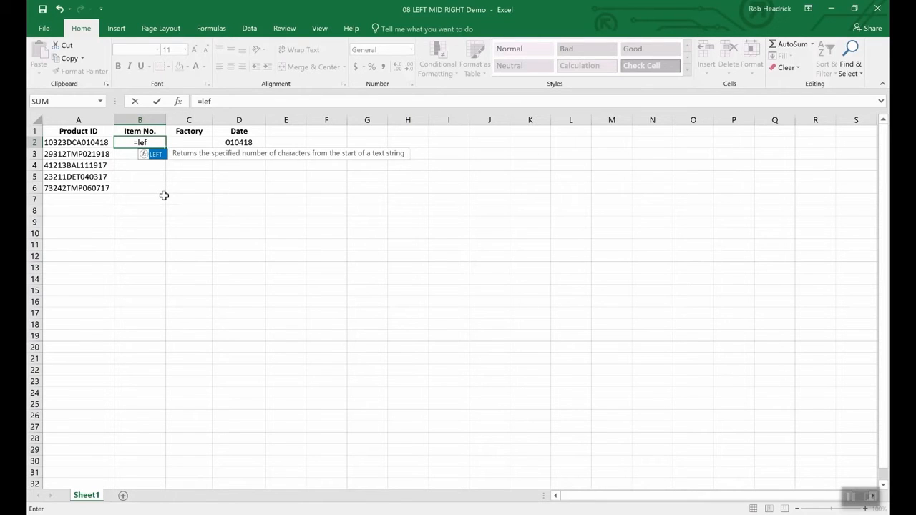
type("t(a")
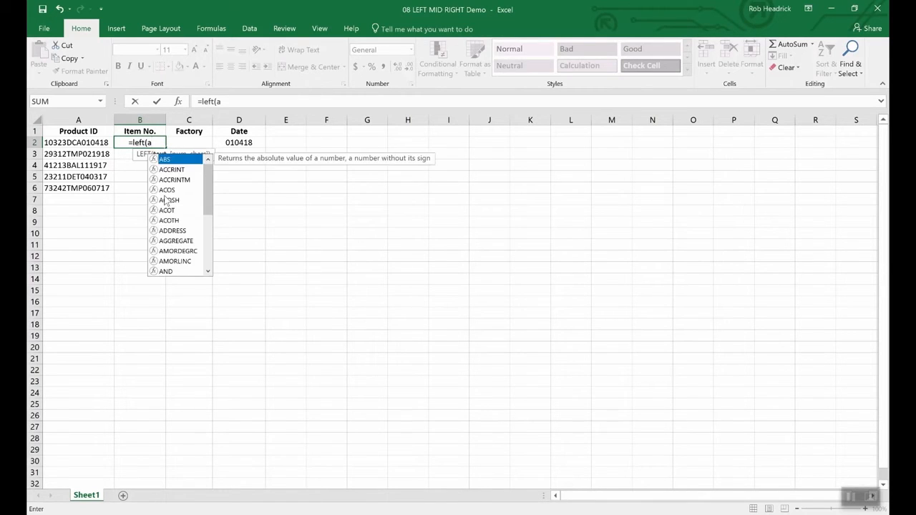
type("2,")
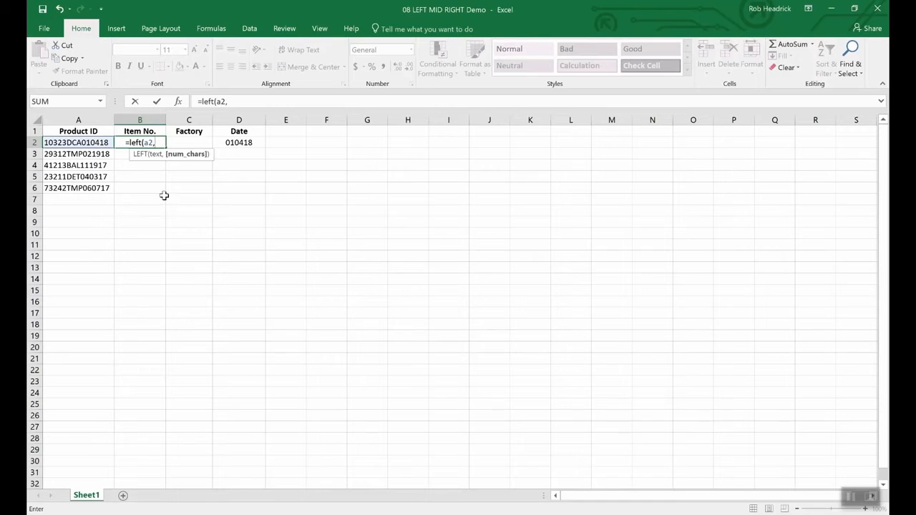
type("5")
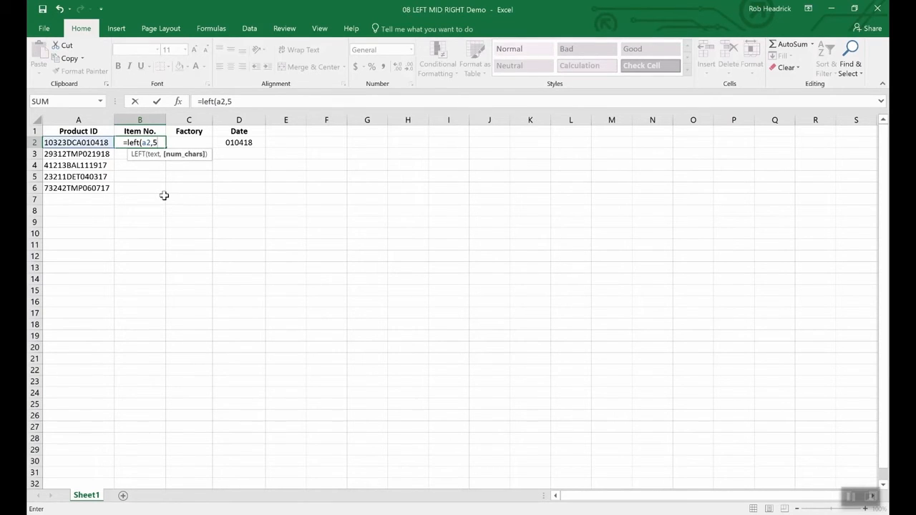
type(")")
key("Return")
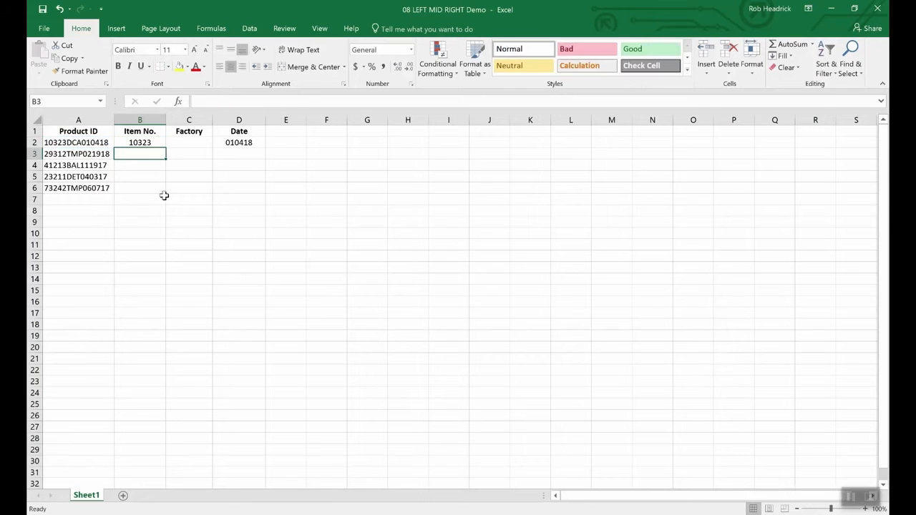
key("Up")
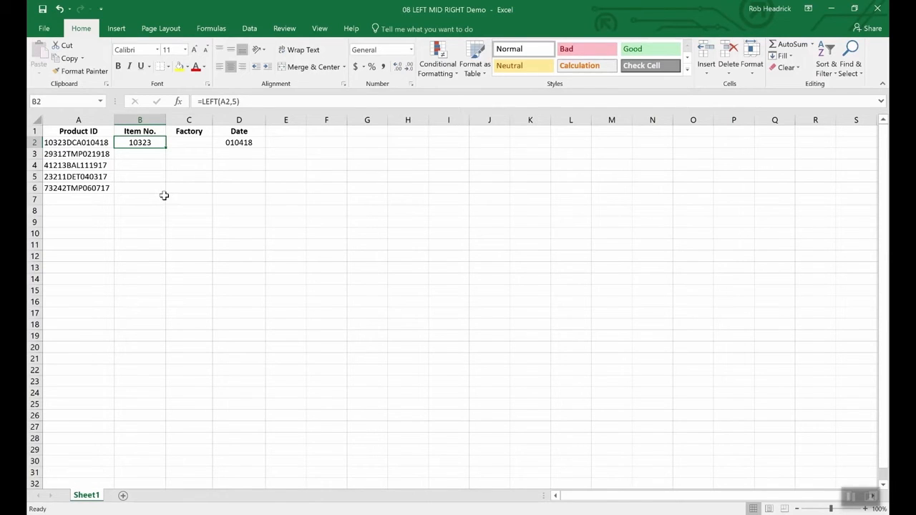
Enter =MID(A2,6,3) in cell C2 to extract the factory code from the first product ID.
key("Right")
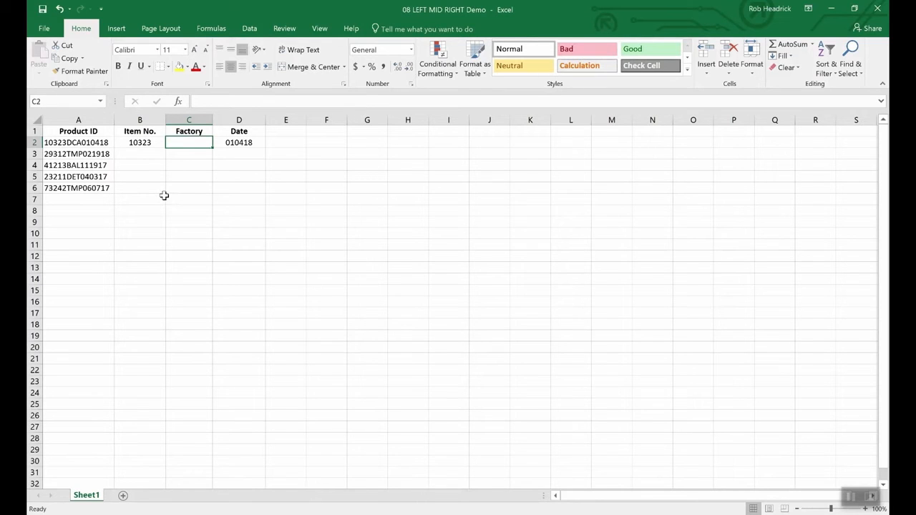
type("=")
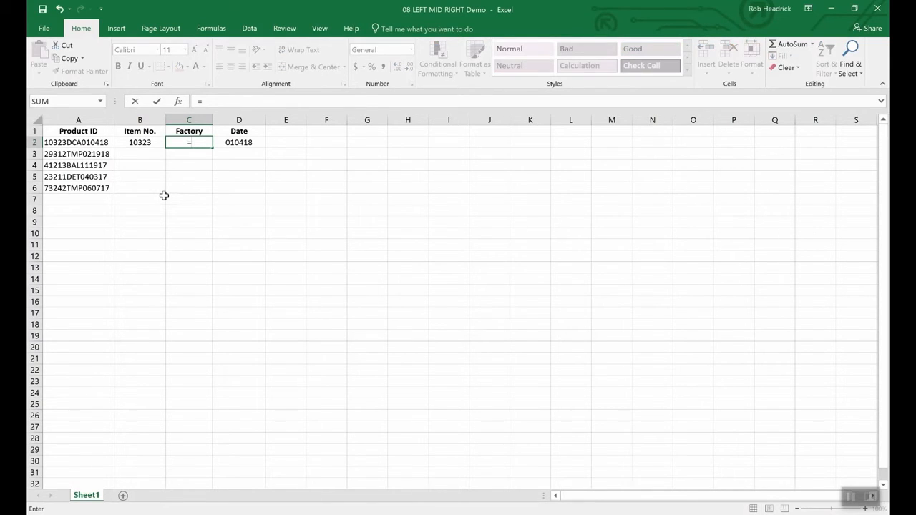
type("mid(a2")
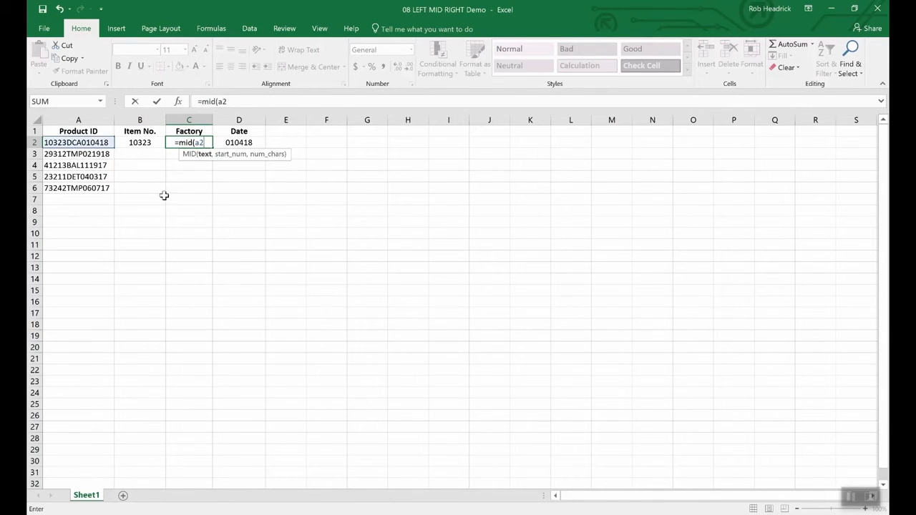
type(",")
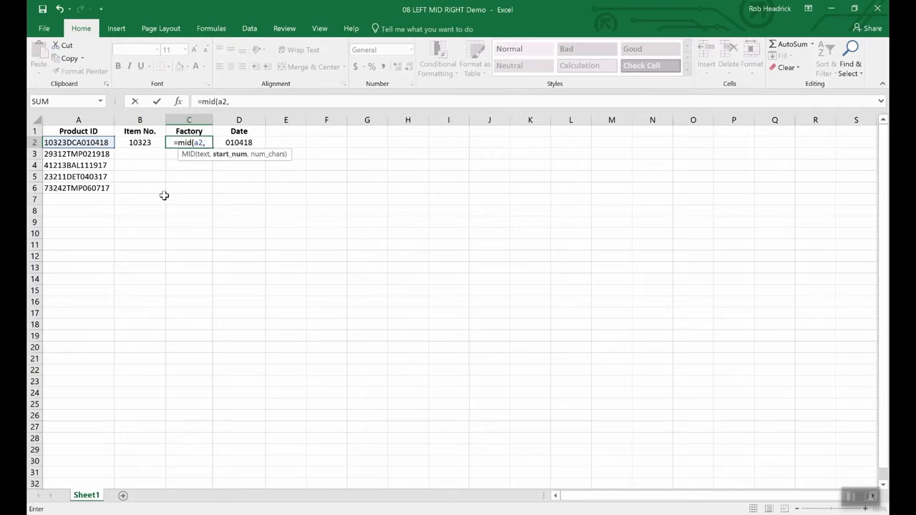
type("6")
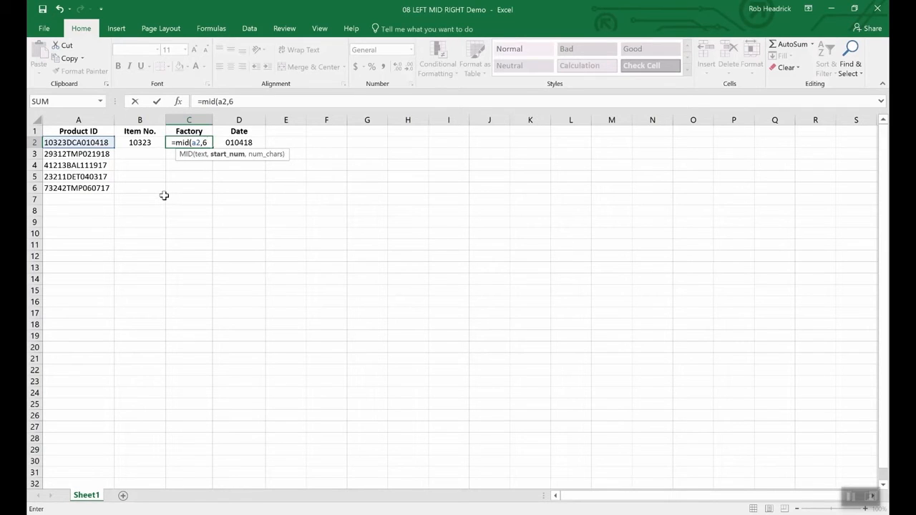
type(",")
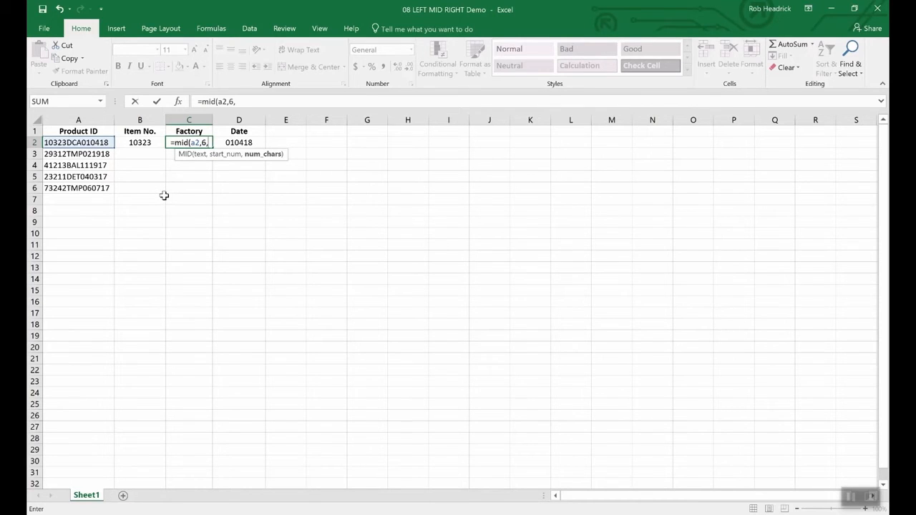
type("3")
key("Return")
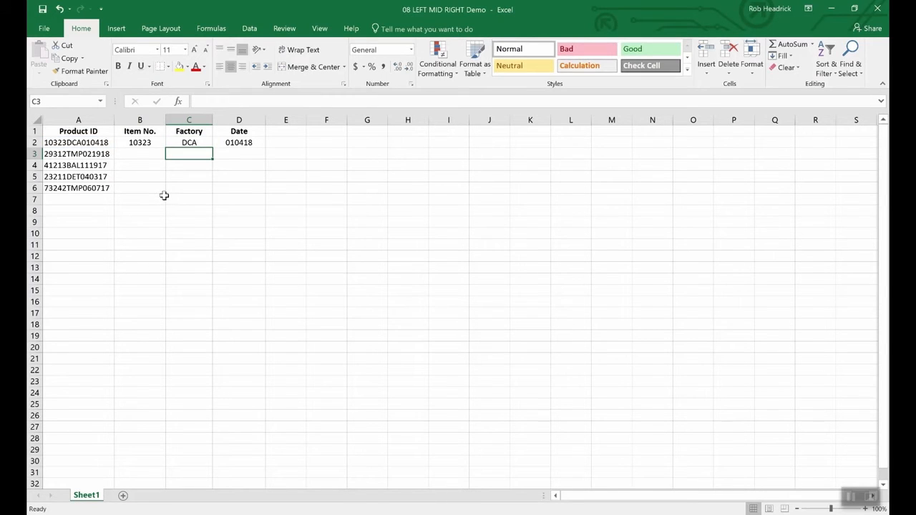
Fill the Factory formula in C2 down to cell C6, then select cell A2.
left_click(195, 143)
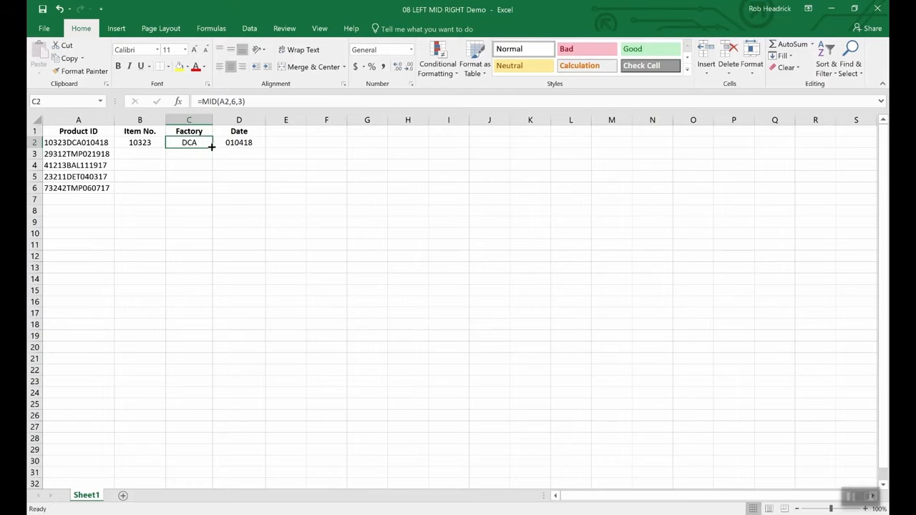
left_click_drag(212, 149, 210, 195)
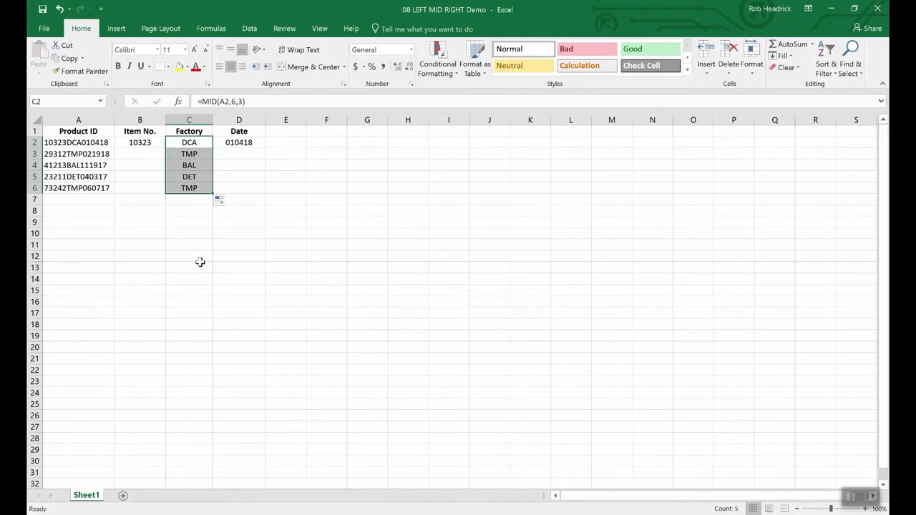
key("Left")
key("Left")
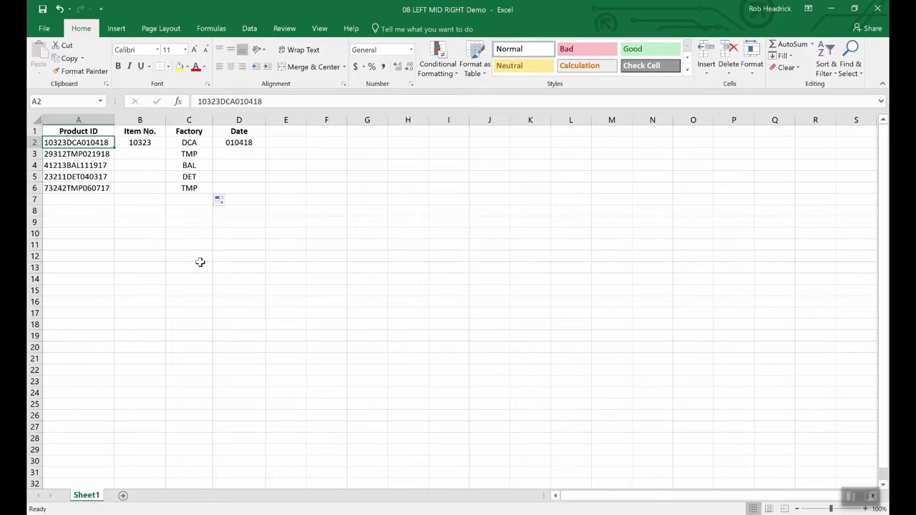
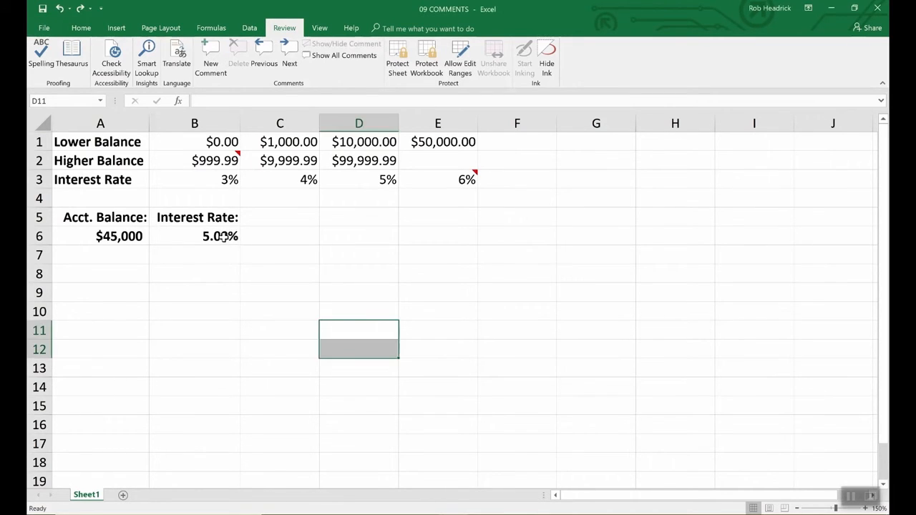
Add a comment to cell B6 reading "Remember to double check rates above.".
left_click(223, 238)
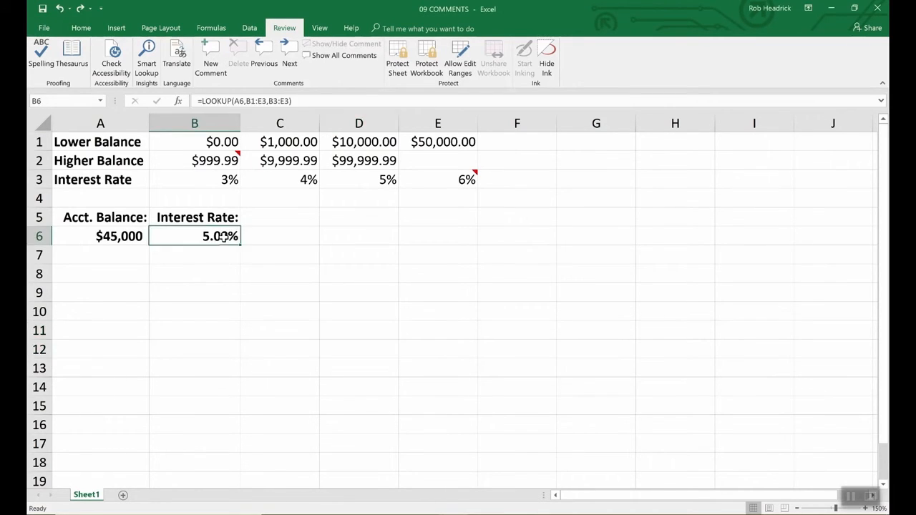
left_click(207, 56)
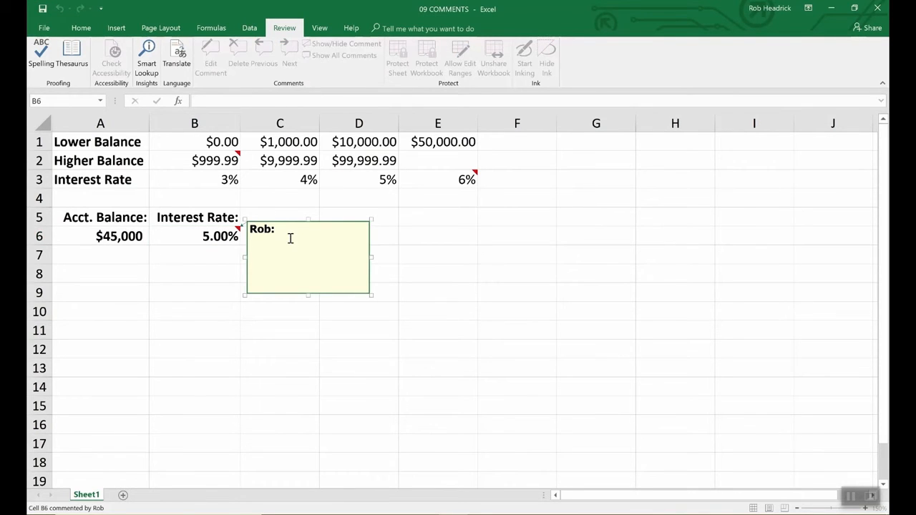
type("Remember to d")
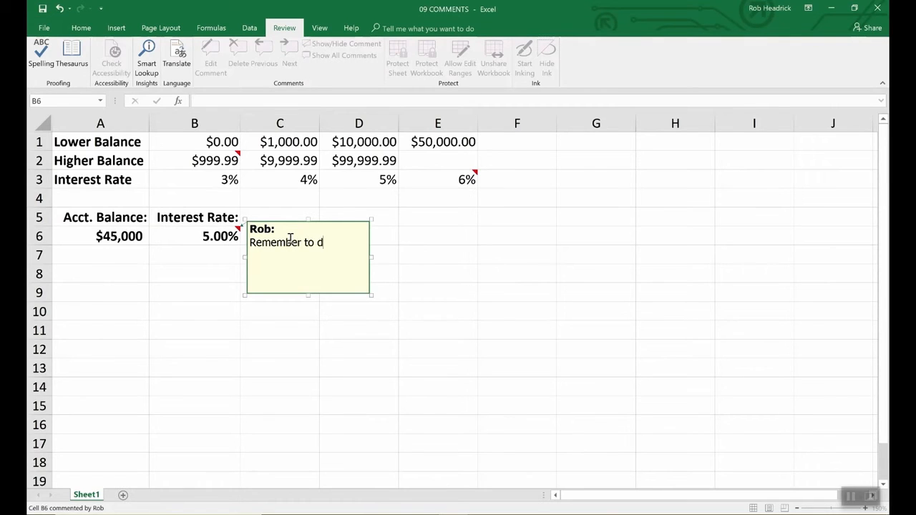
type("ouble check rates above.")
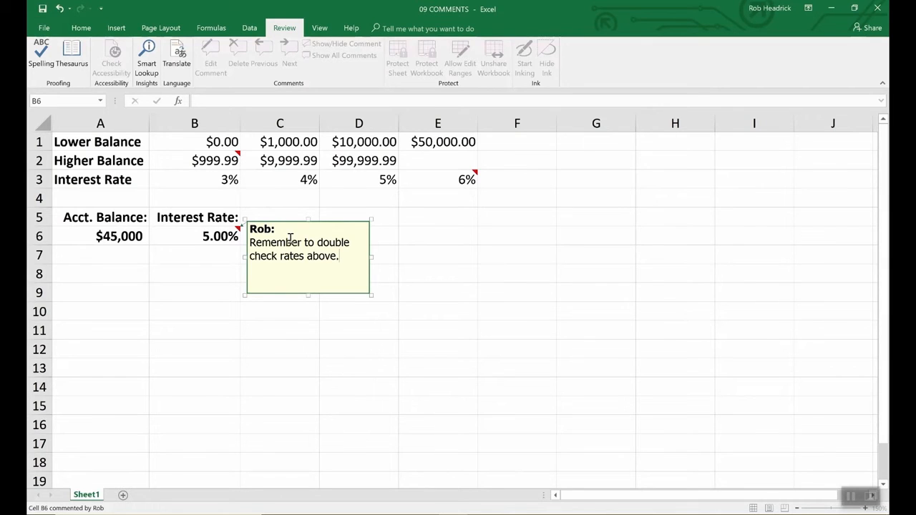
left_click(407, 235)
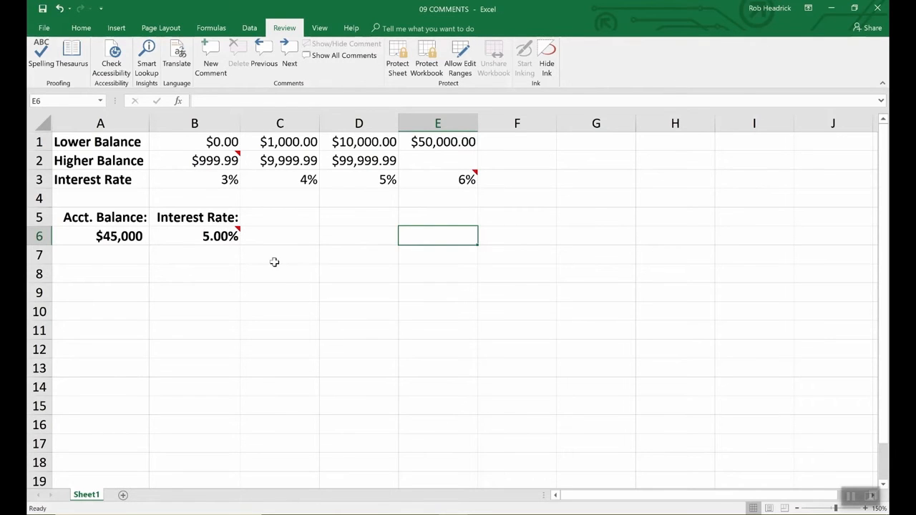
View the comments attached to cells B6, B2 and E3.
mouse_move(237, 233)
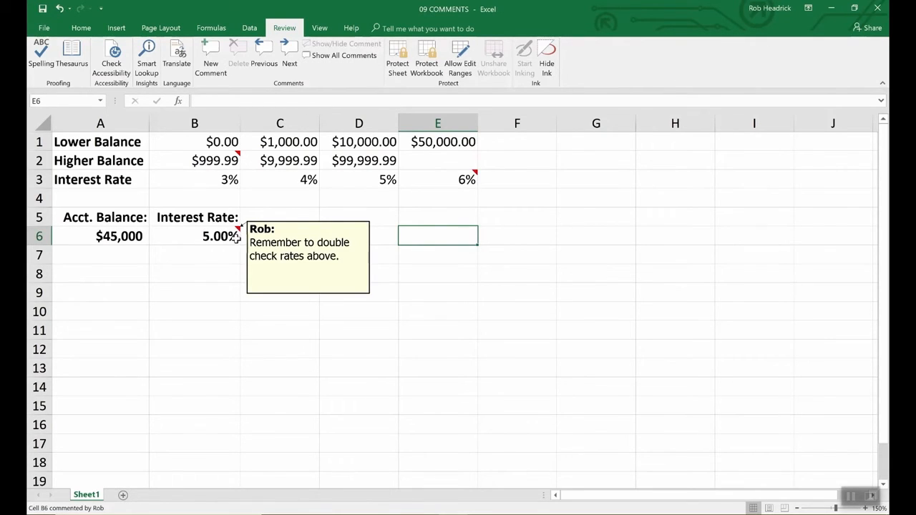
mouse_move(238, 155)
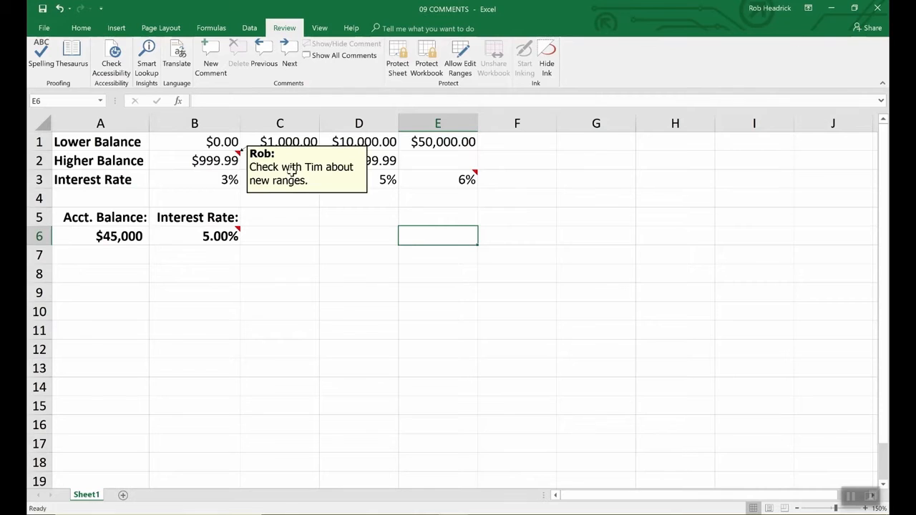
mouse_move(470, 179)
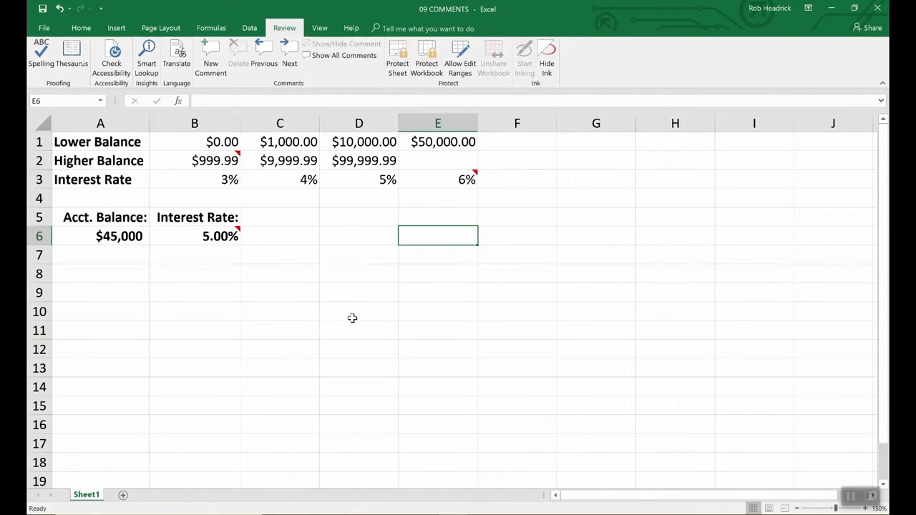
Check the user name used for comments in the General section of Excel Options, keeping the settings as they are.
left_click(234, 236)
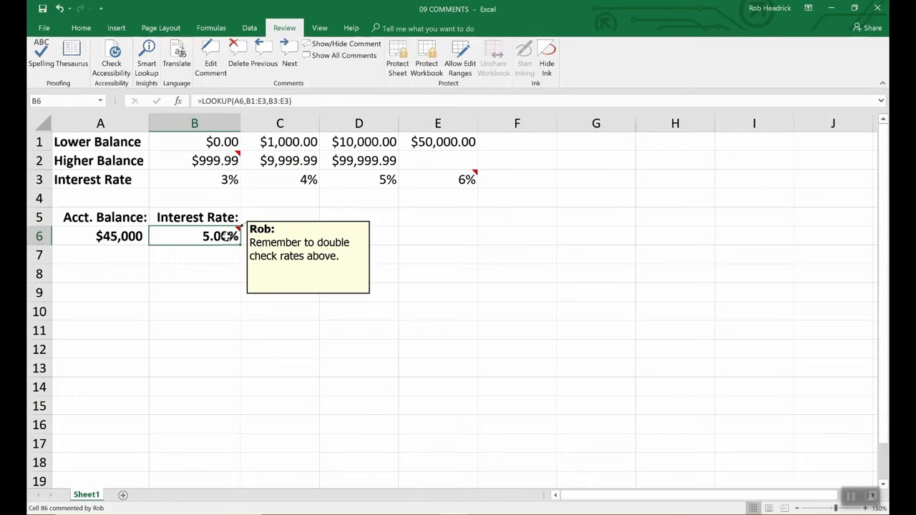
left_click(272, 251)
left_click(225, 236)
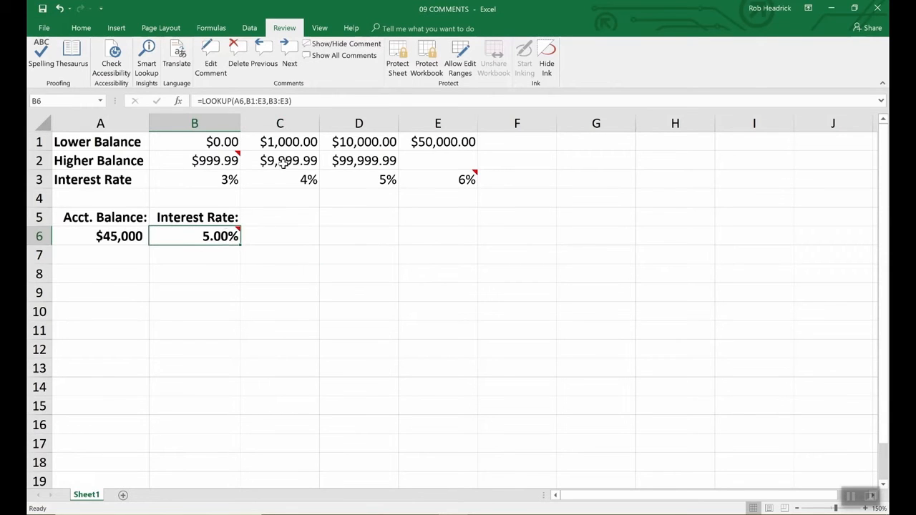
left_click(44, 29)
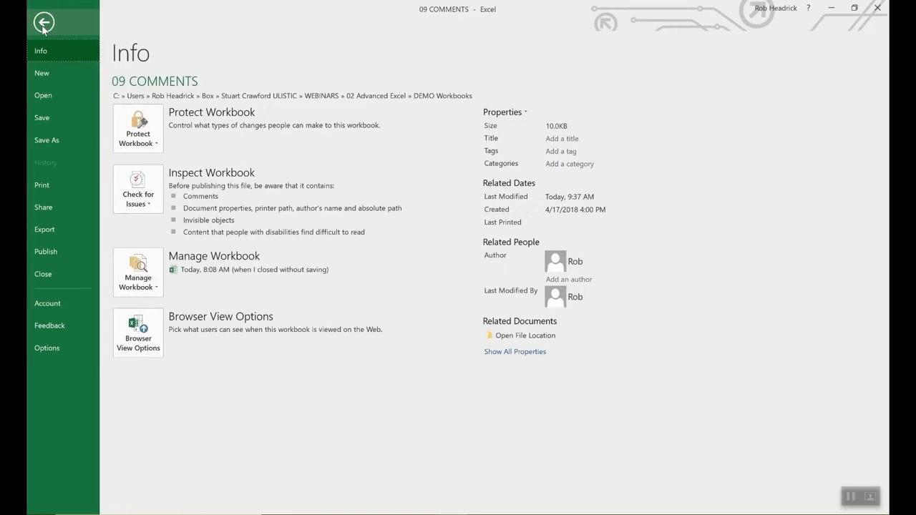
left_click(48, 348)
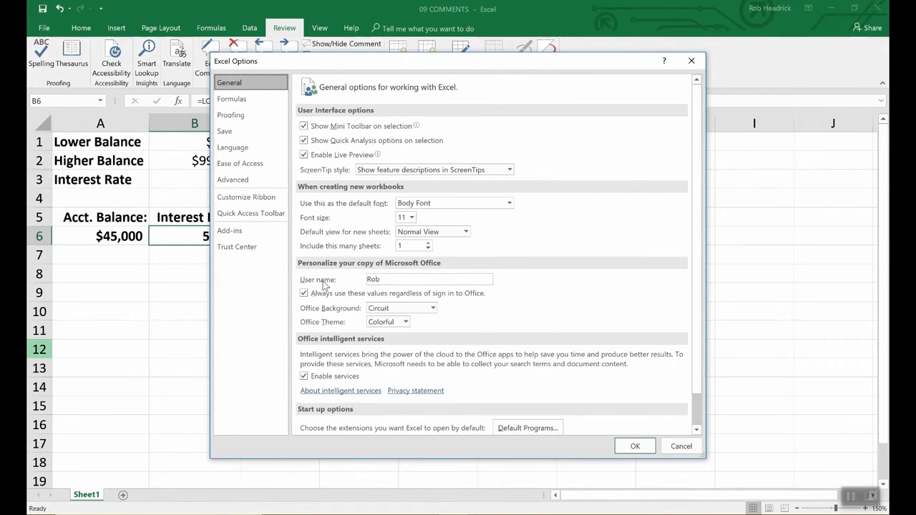
left_click(387, 281)
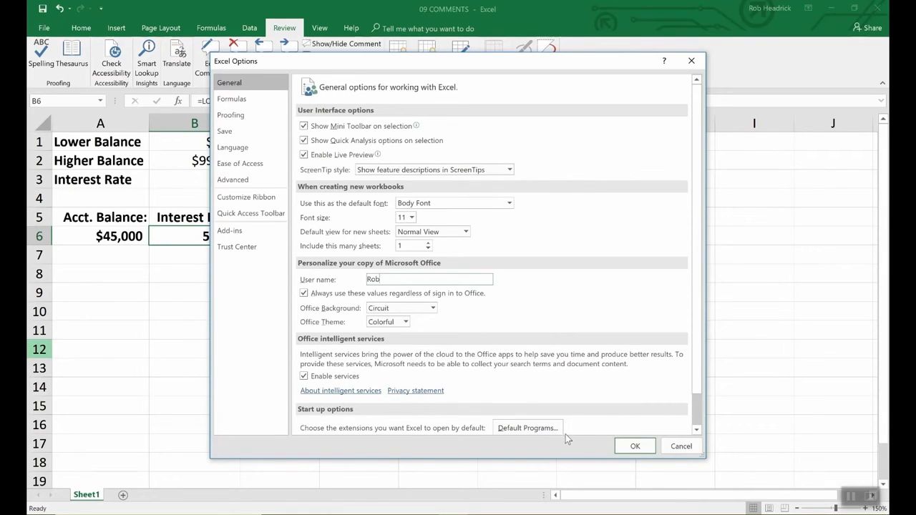
left_click(630, 447)
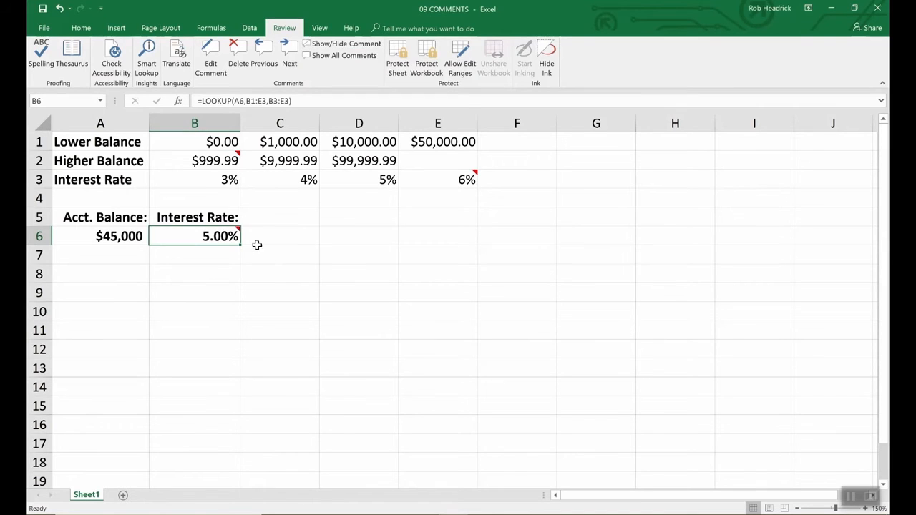
Keep the comment on cell B6 permanently displayed and look over its text font options without changing them.
left_click(343, 43)
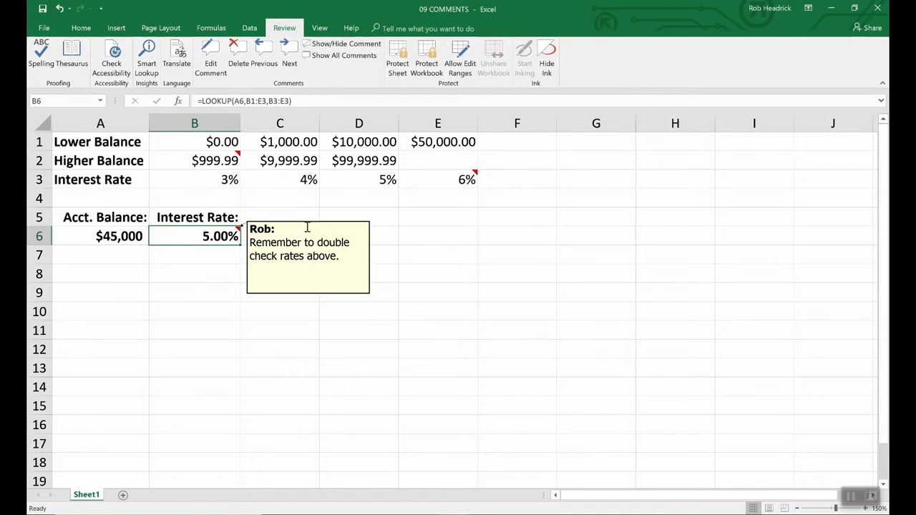
left_click(309, 256)
right_click(309, 256)
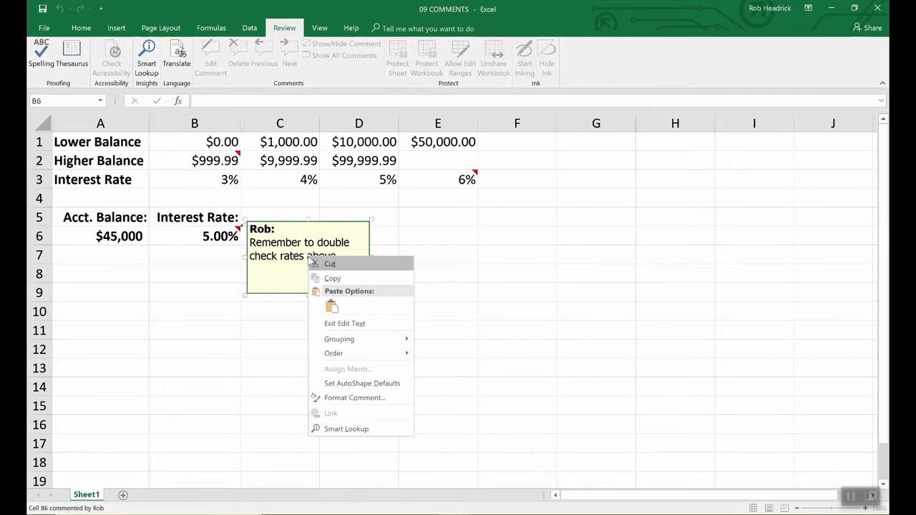
left_click(340, 399)
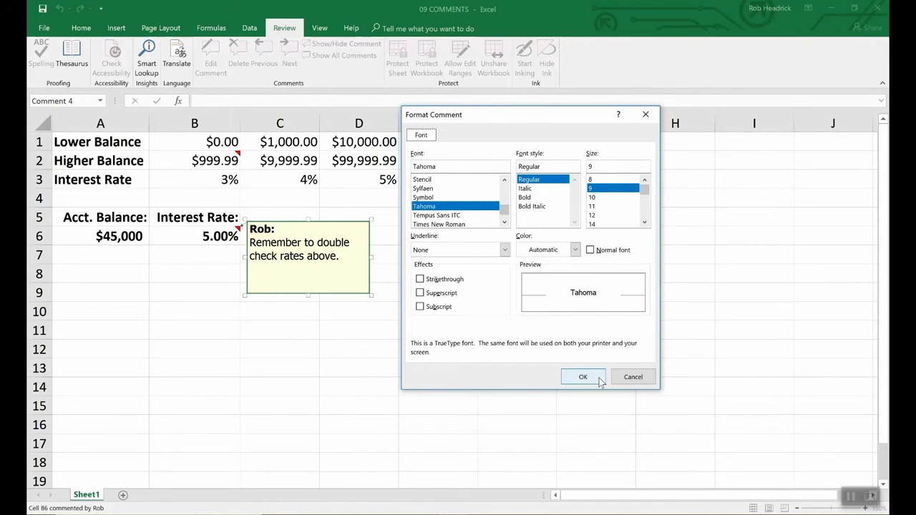
left_click(630, 378)
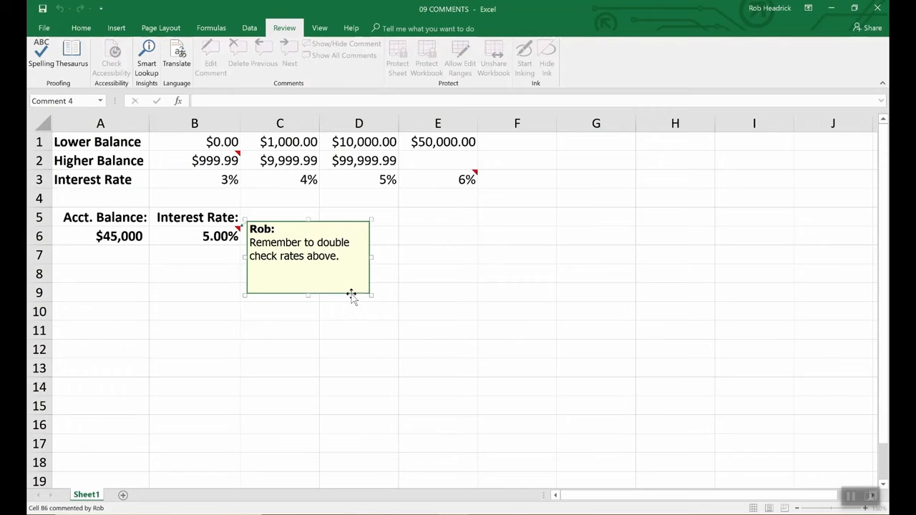
Change the fill color of the comment box on cell B6 to light turquoise.
right_click(352, 295)
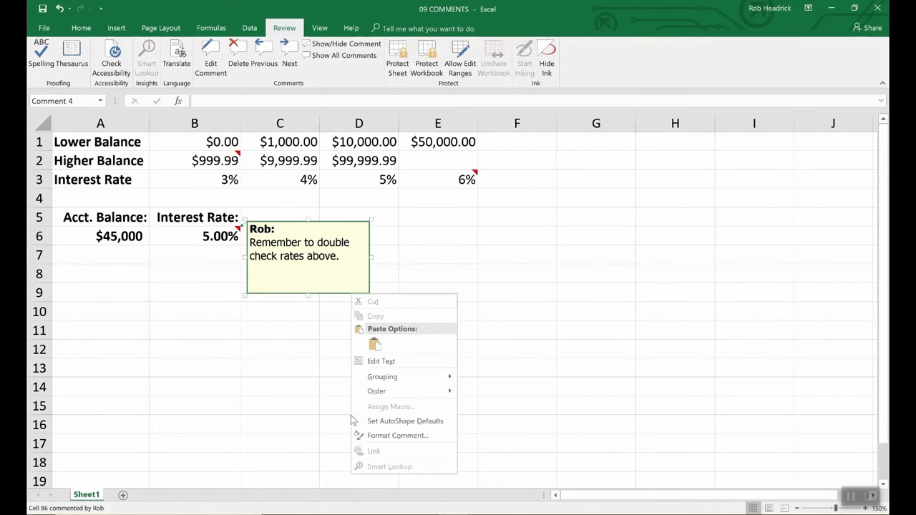
left_click(380, 435)
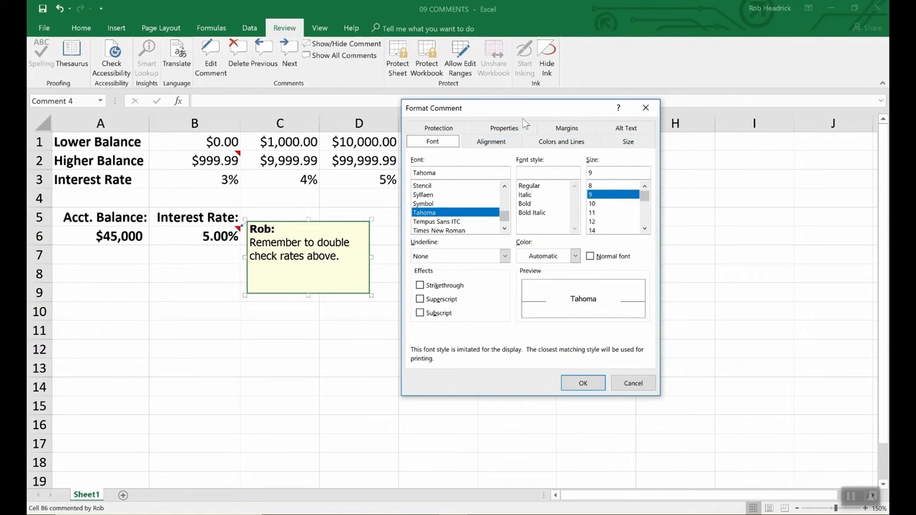
left_click(562, 143)
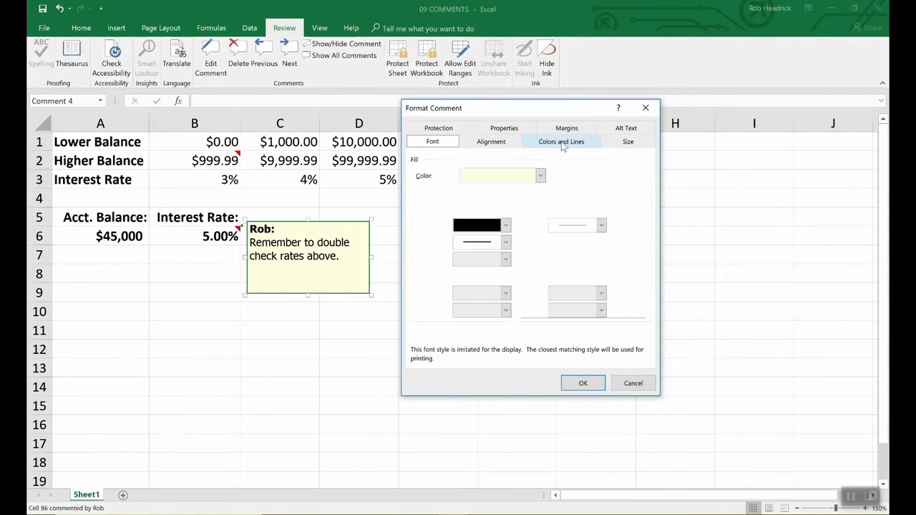
left_click(540, 176)
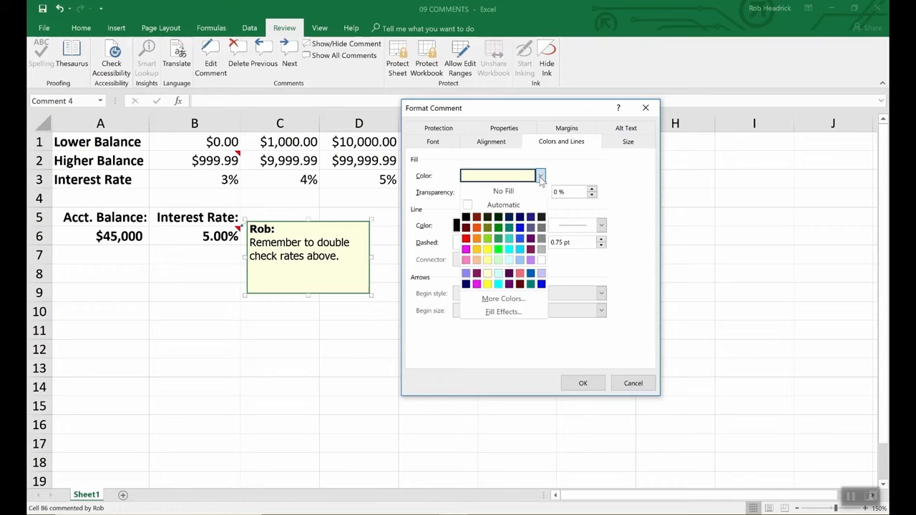
left_click(510, 262)
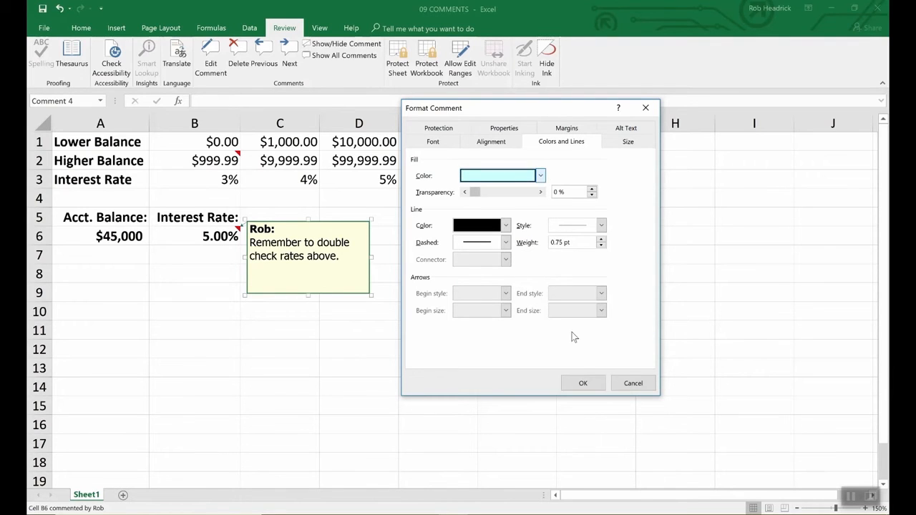
left_click(583, 383)
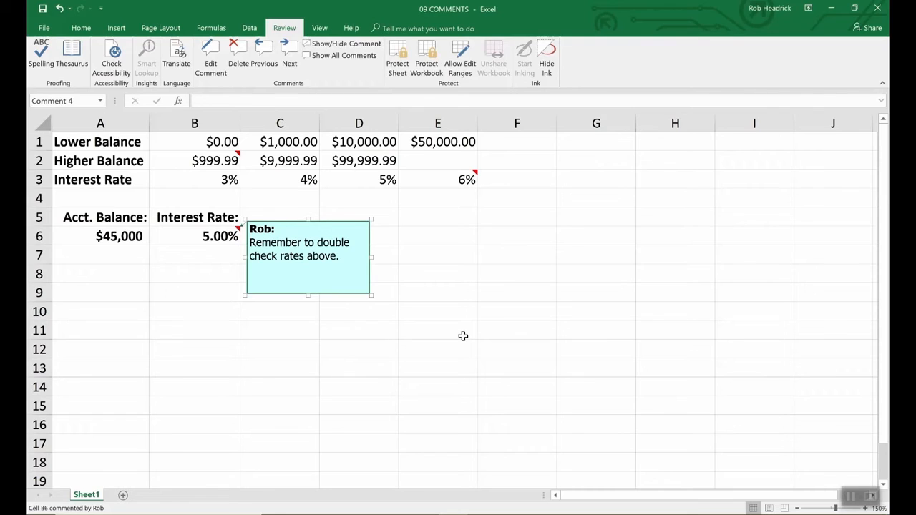
left_click(463, 335)
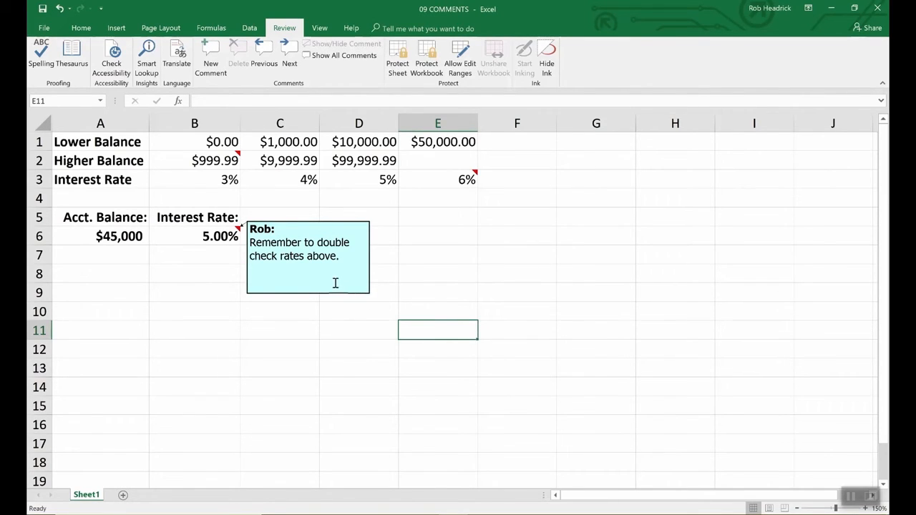
Check the comments on cells B2 and E3, and display all comments on the sheet.
left_click(235, 157)
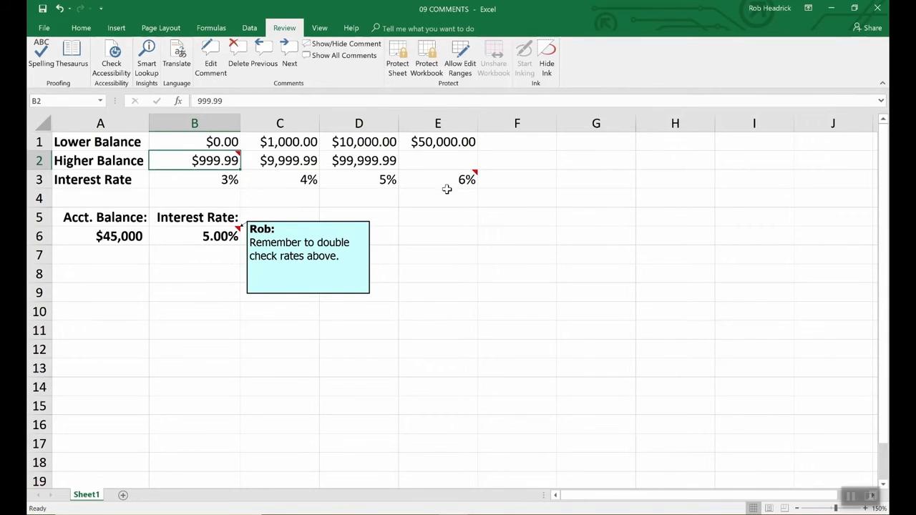
left_click(469, 180)
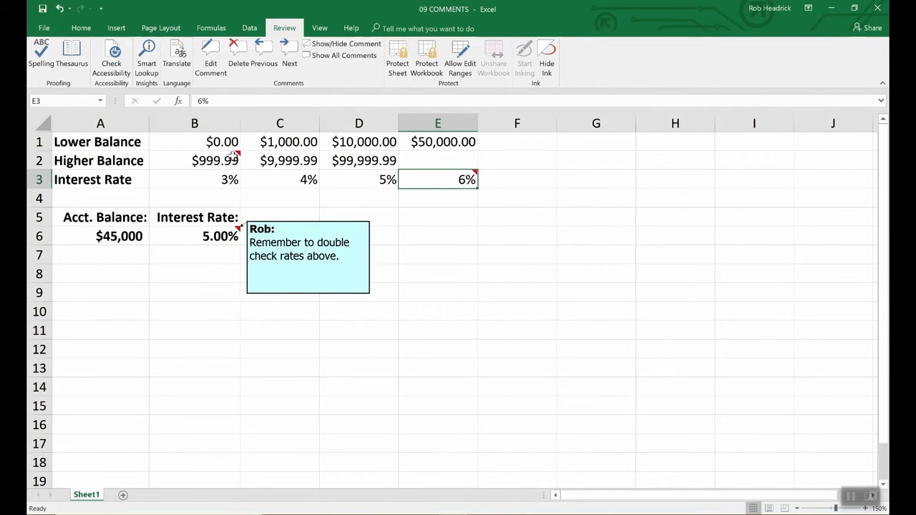
mouse_move(438, 182)
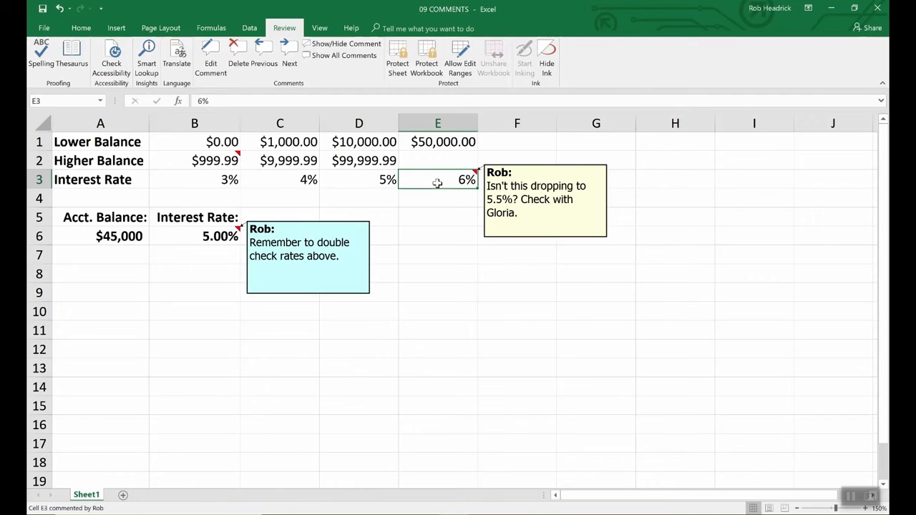
left_click(215, 161)
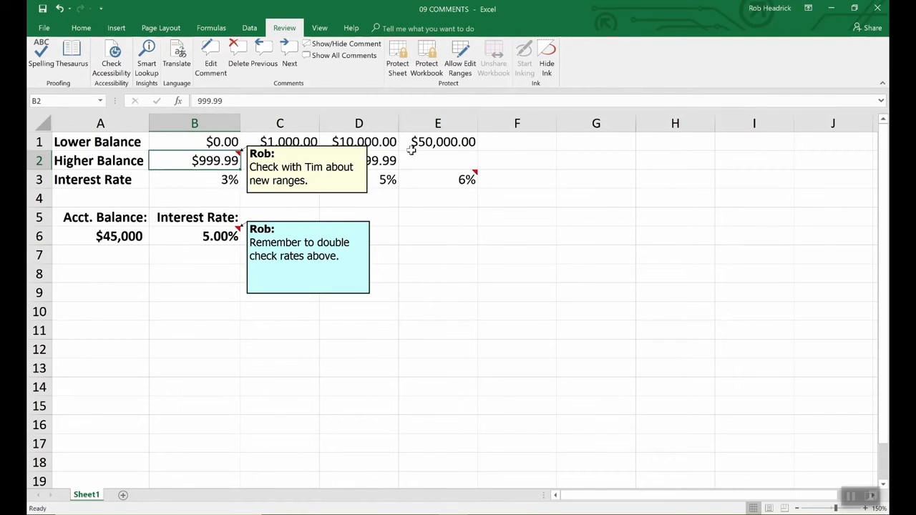
left_click(353, 57)
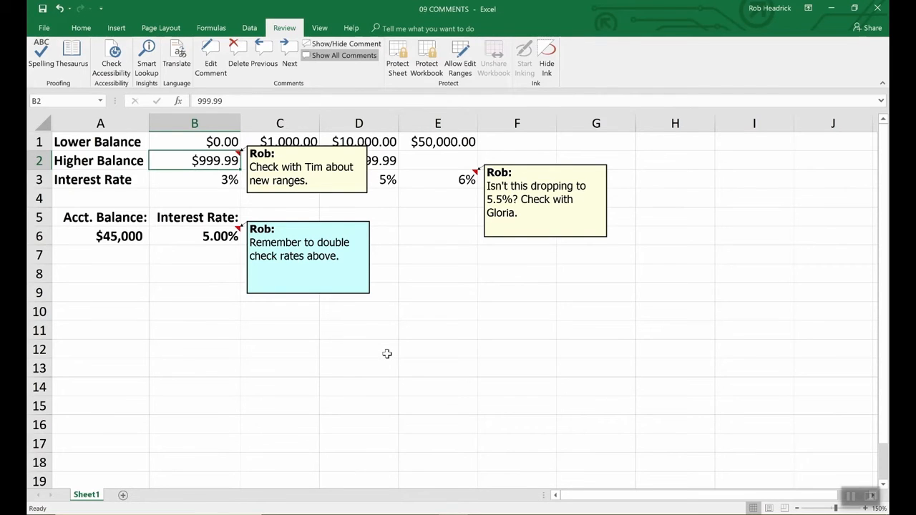
Delete the comments on cells B6 and B2.
left_click(214, 238)
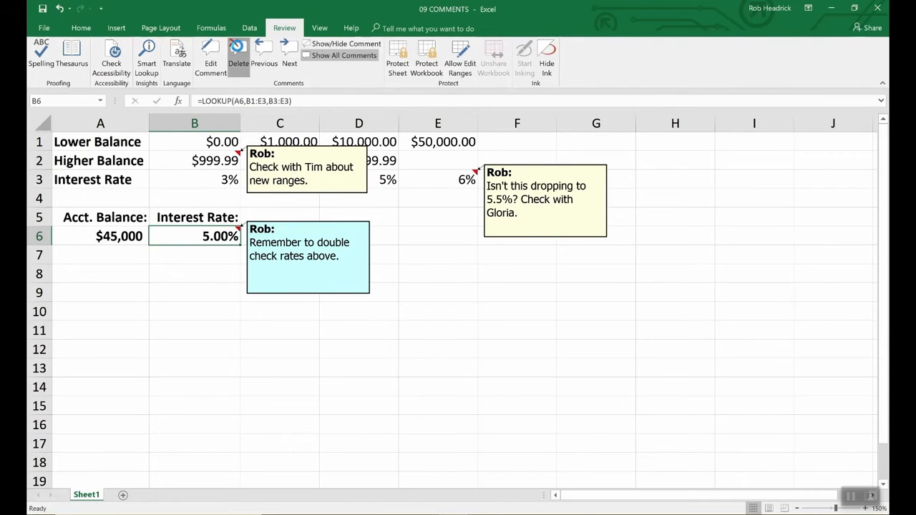
left_click(236, 50)
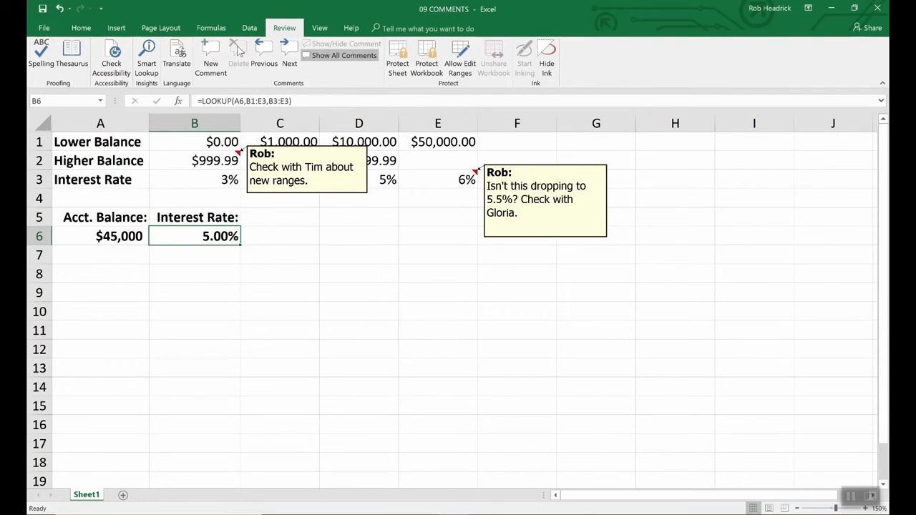
left_click(334, 194)
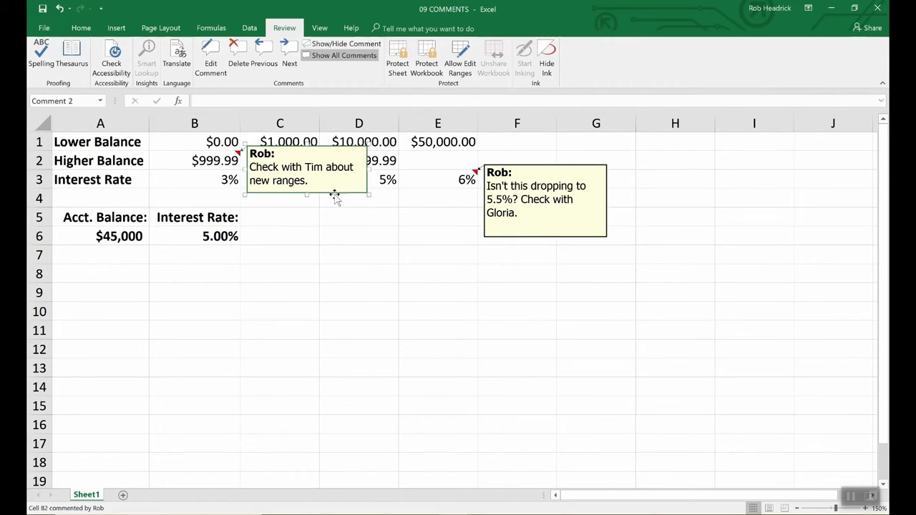
key("Escape")
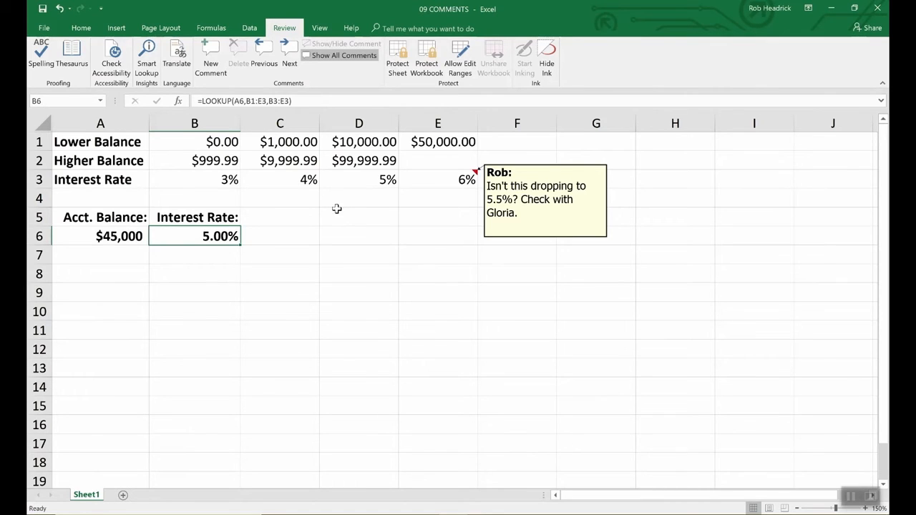
Enlarge the comment box on cell E3 in both width and height.
left_click(535, 237)
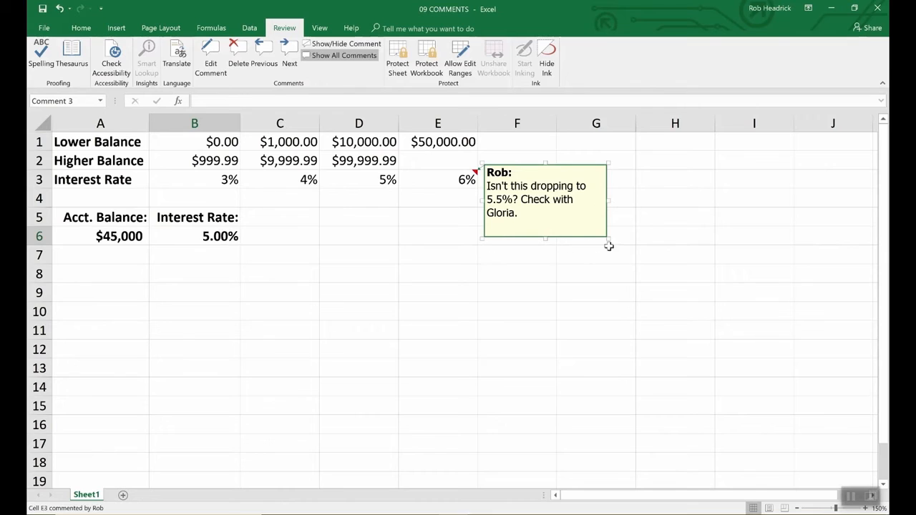
left_click_drag(608, 238, 704, 357)
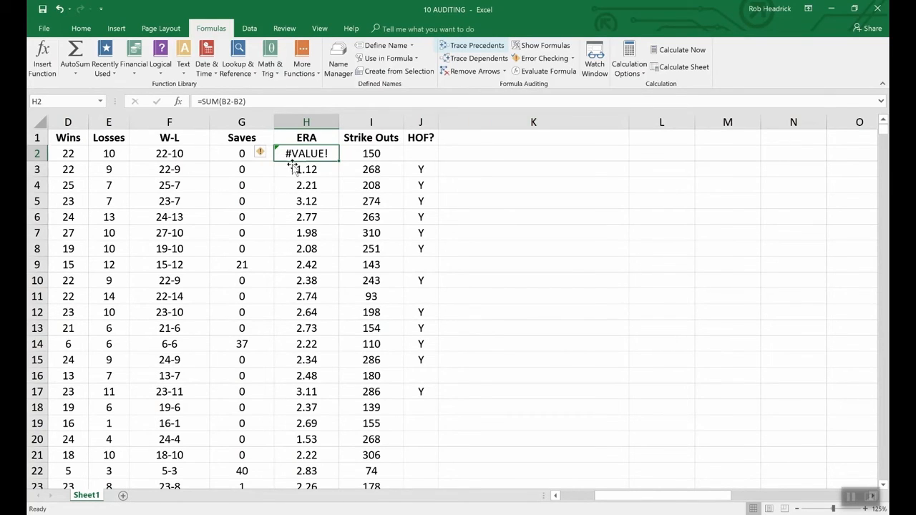
Trace the precedents of the W-L formula in cell F2 of the 10 AUDITING workbook.
left_click(181, 153)
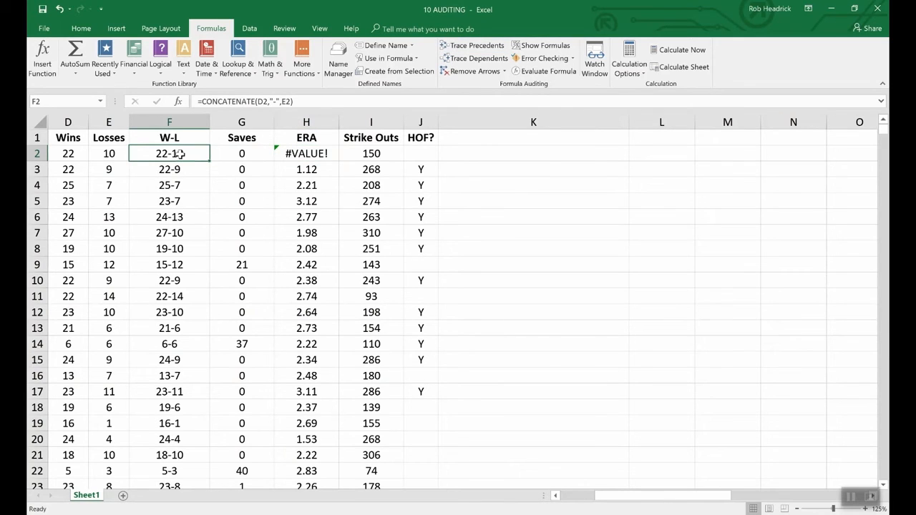
left_click(466, 46)
left_click_drag(647, 496, 605, 505)
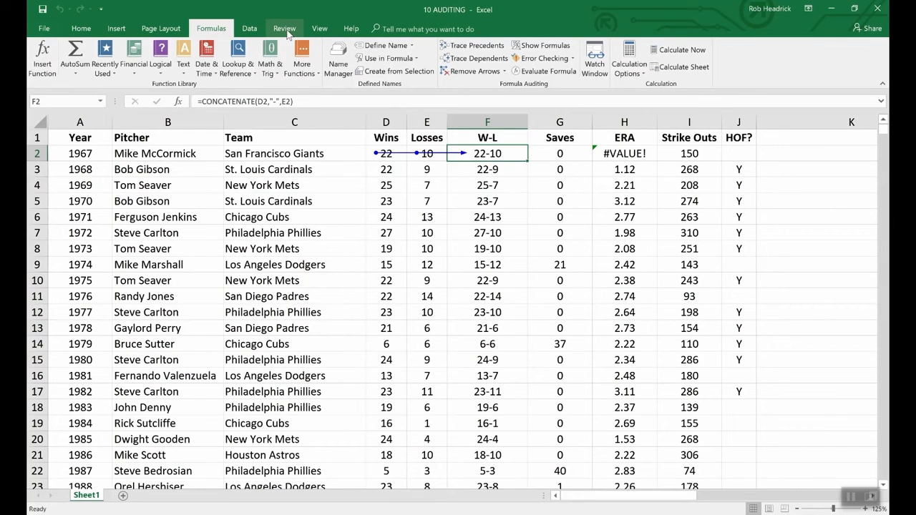
In the open 09 COMMENTS workbook, trace the precedents of the LOOKUP formula in cell B6, and remove the arrows.
left_click(319, 29)
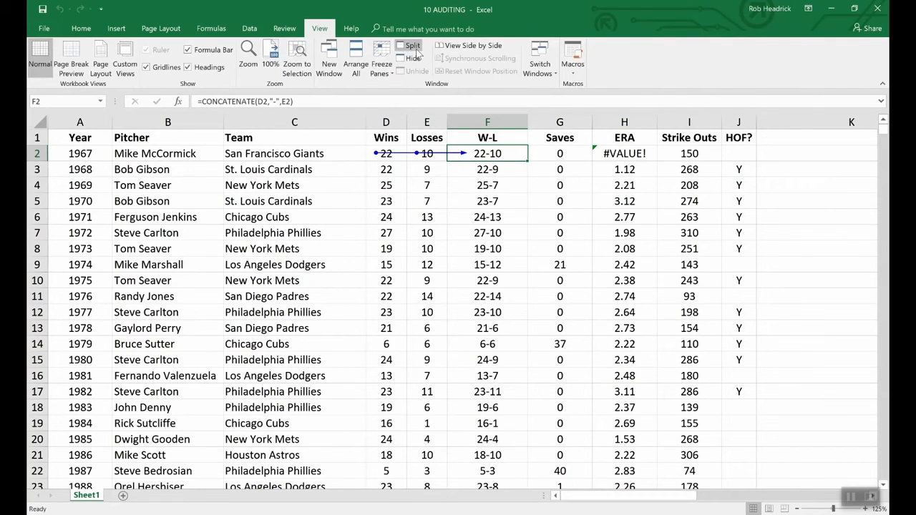
left_click(546, 68)
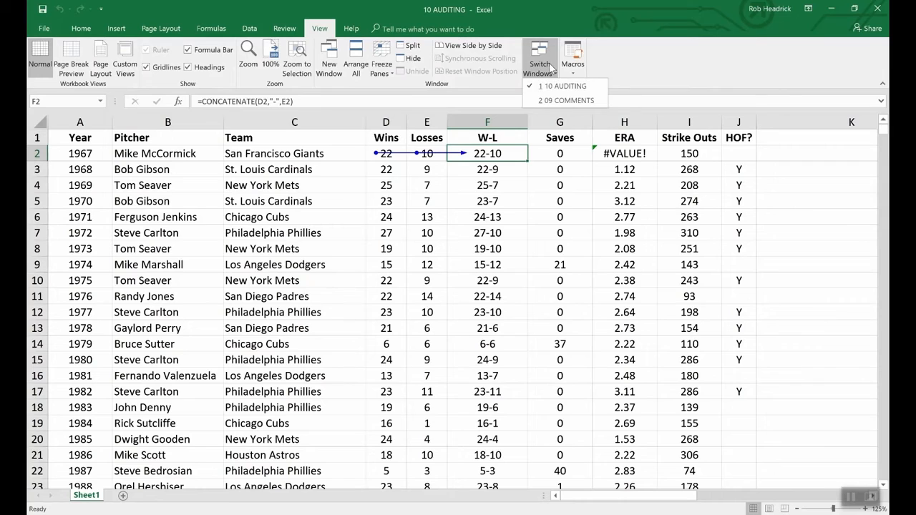
left_click(564, 101)
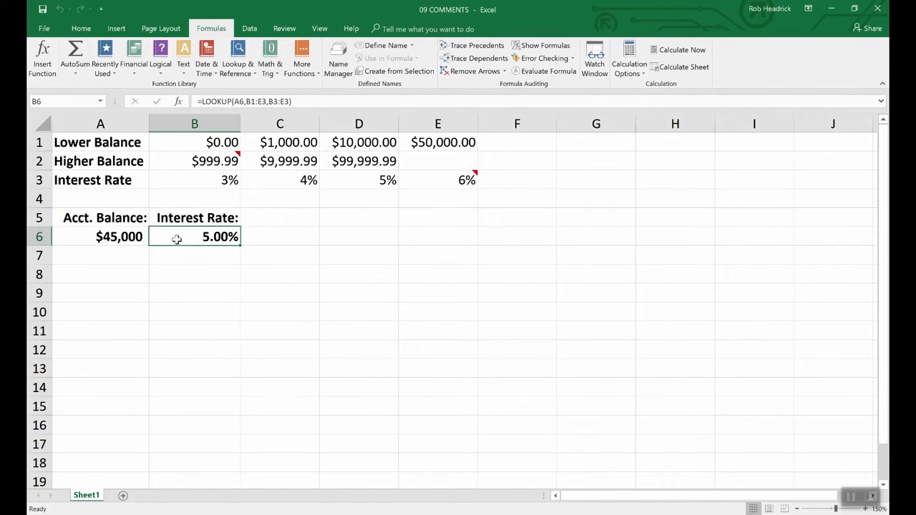
left_click(478, 45)
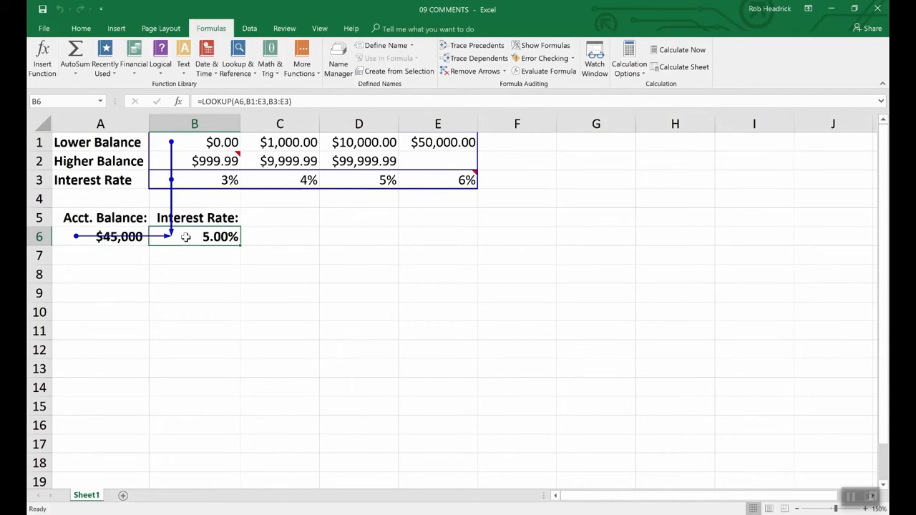
left_click(475, 74)
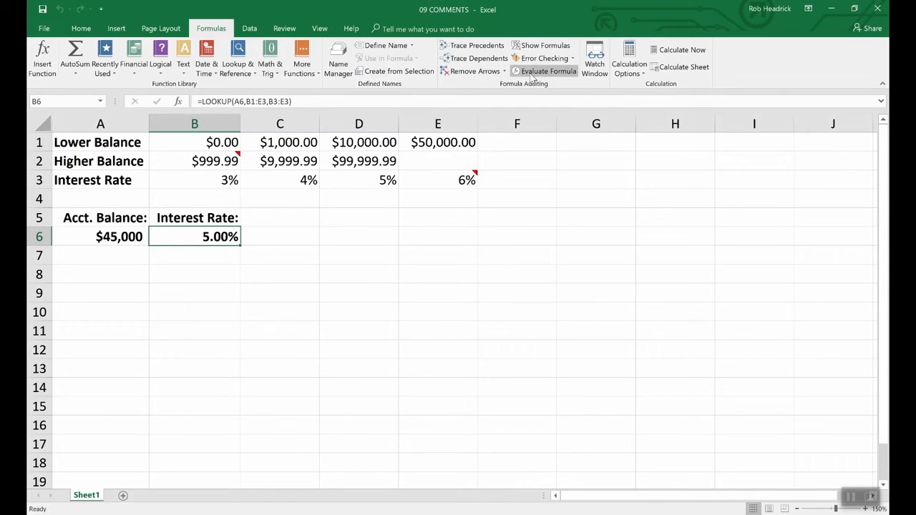
Return to the 10 AUDITING workbook and remove the precedent arrows from its sheet.
left_click(319, 27)
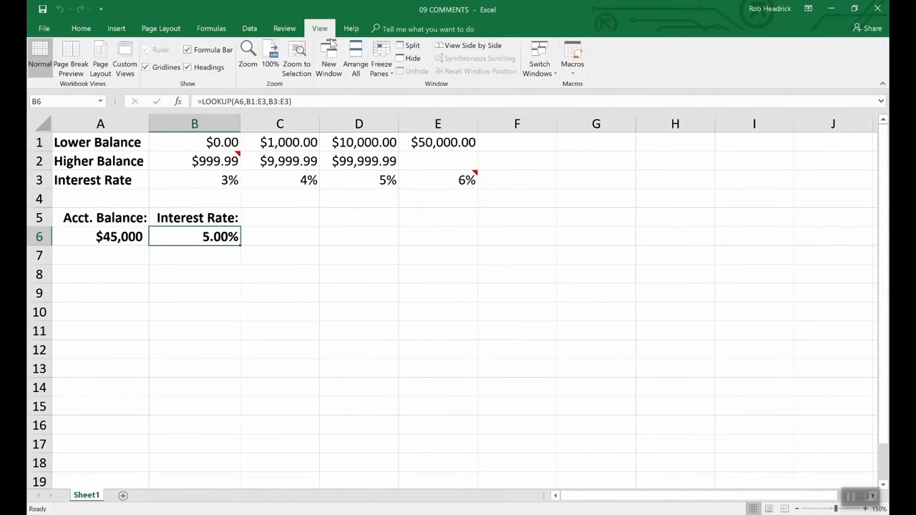
left_click(541, 68)
left_click(561, 86)
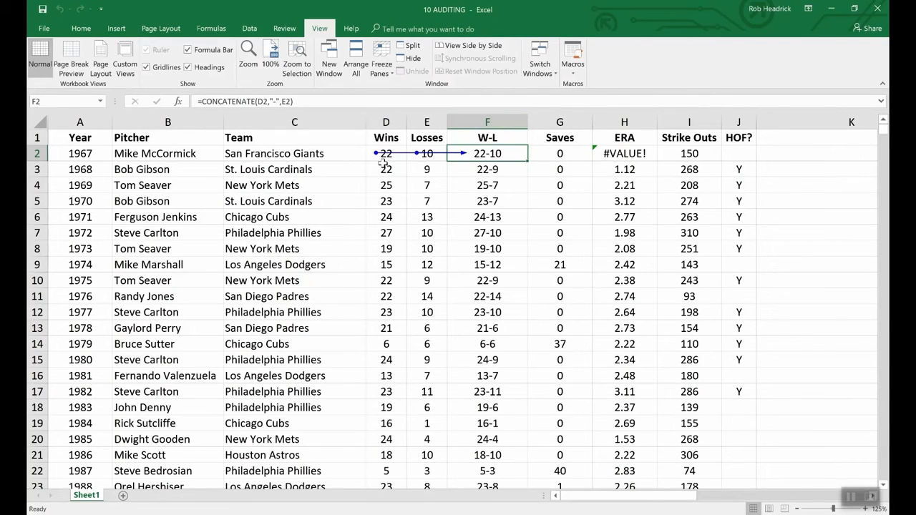
left_click(211, 28)
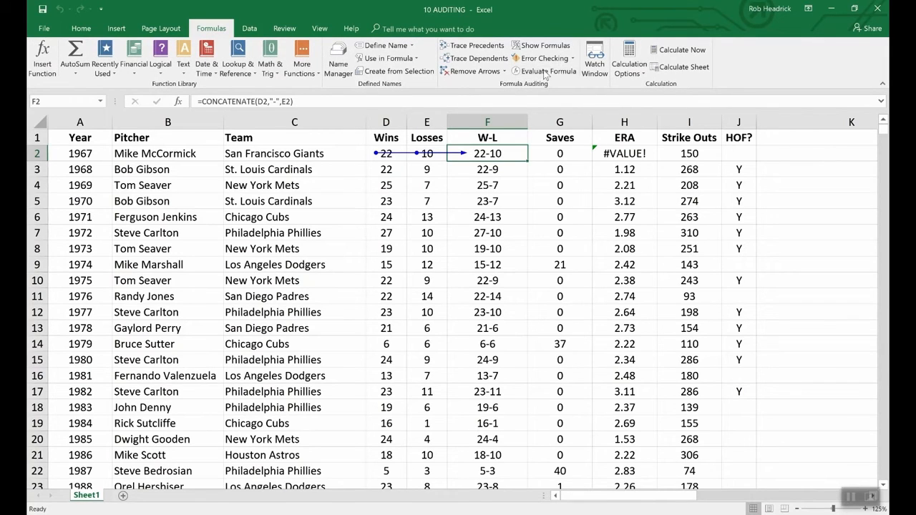
left_click(476, 72)
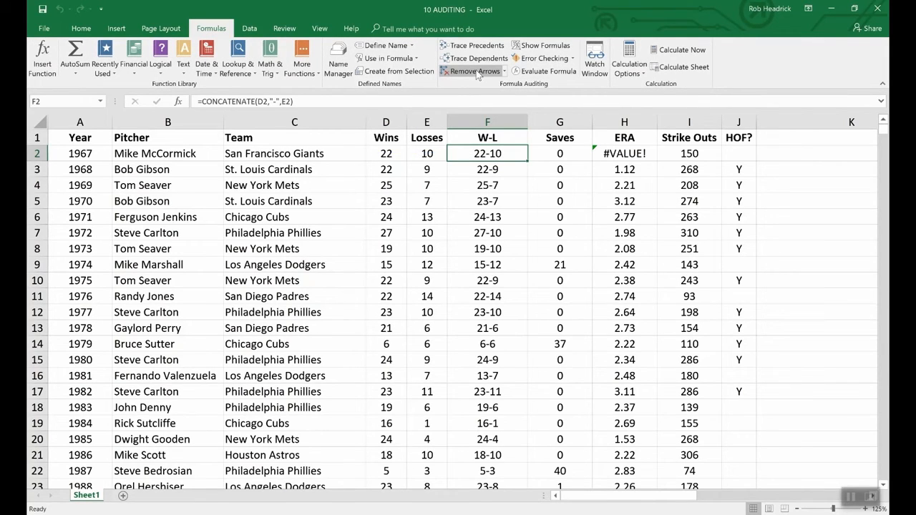
Display the formulas instead of results to inspect columns D through J, and switch back to showing values.
left_click(532, 47)
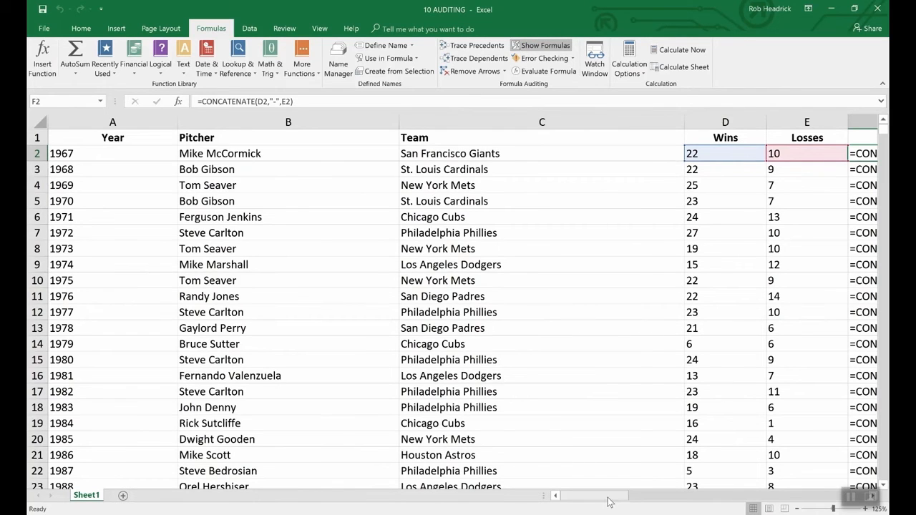
left_click_drag(608, 499, 642, 495)
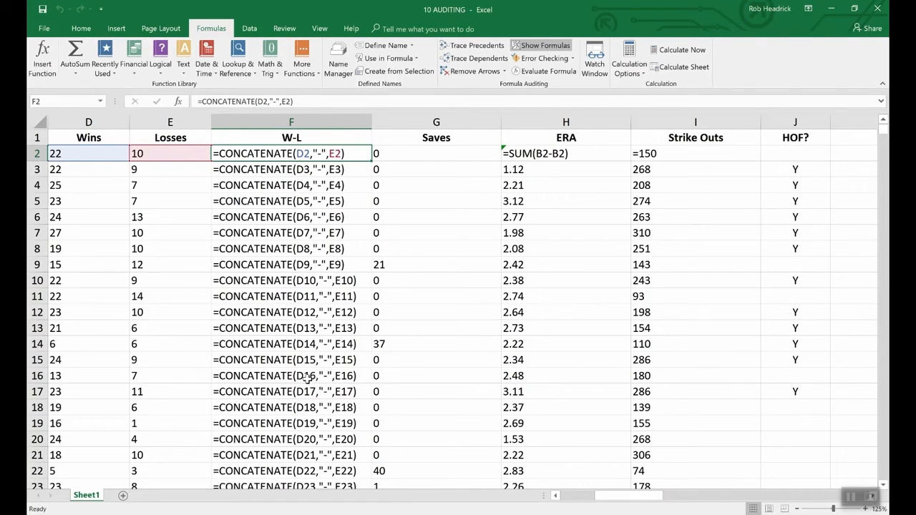
left_click(545, 46)
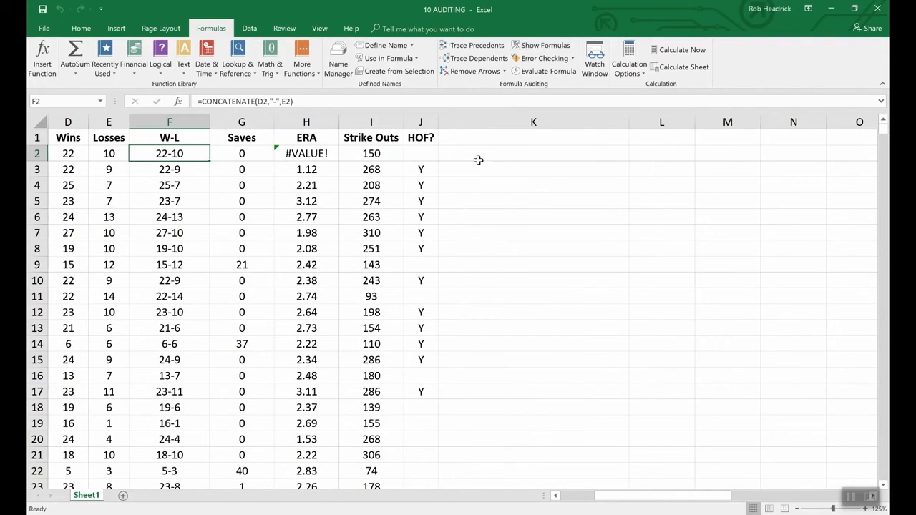
left_click(555, 496)
left_click(555, 496)
left_click(555, 496)
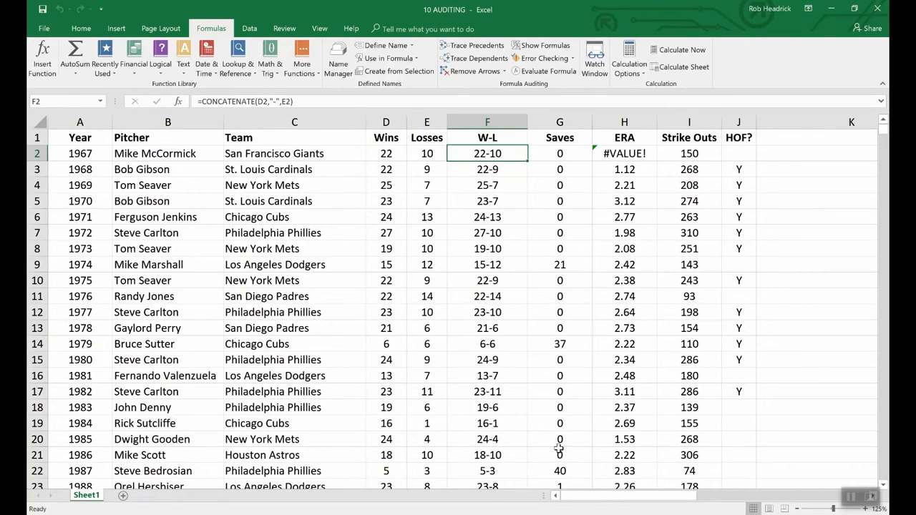
Run Error Checking on the sheet, review the error reported for cell H2, and close the check.
left_click(543, 59)
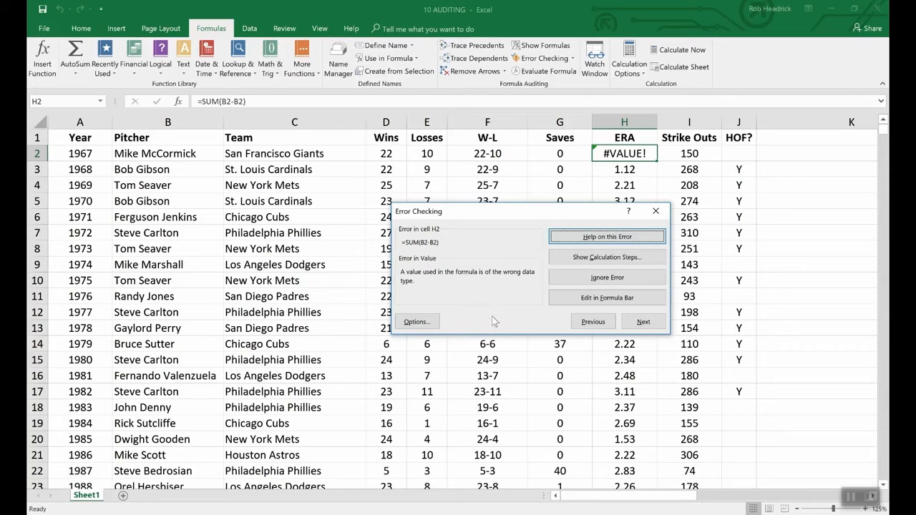
left_click(787, 299)
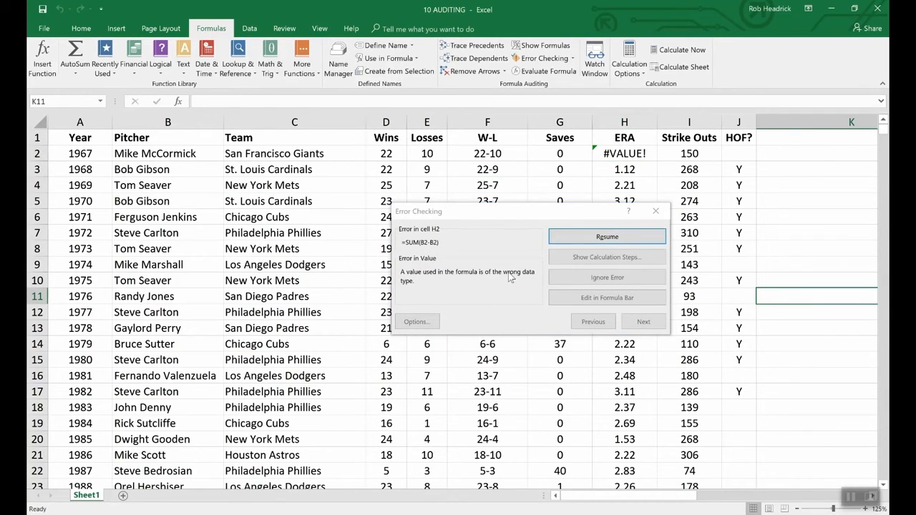
left_click(654, 210)
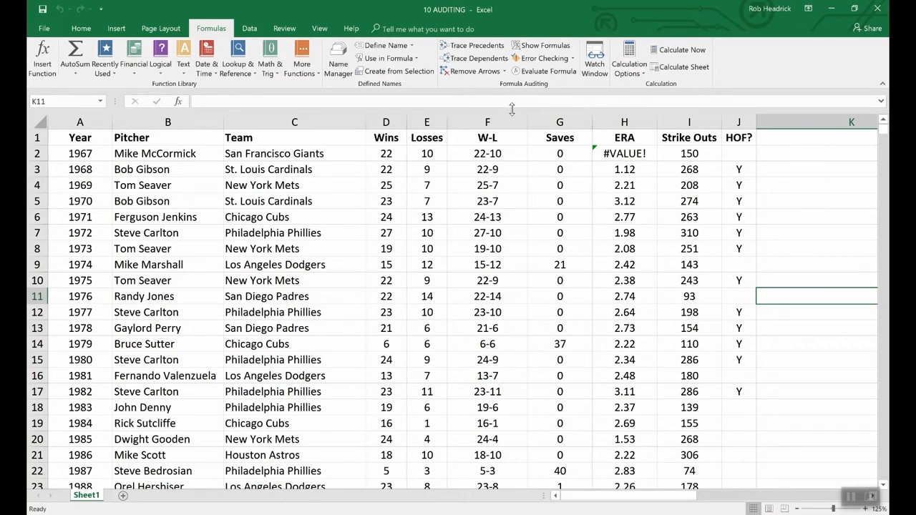
Evaluate the CONCATENATE formula in cell F2 step by step with Evaluate Formula.
left_click(469, 154)
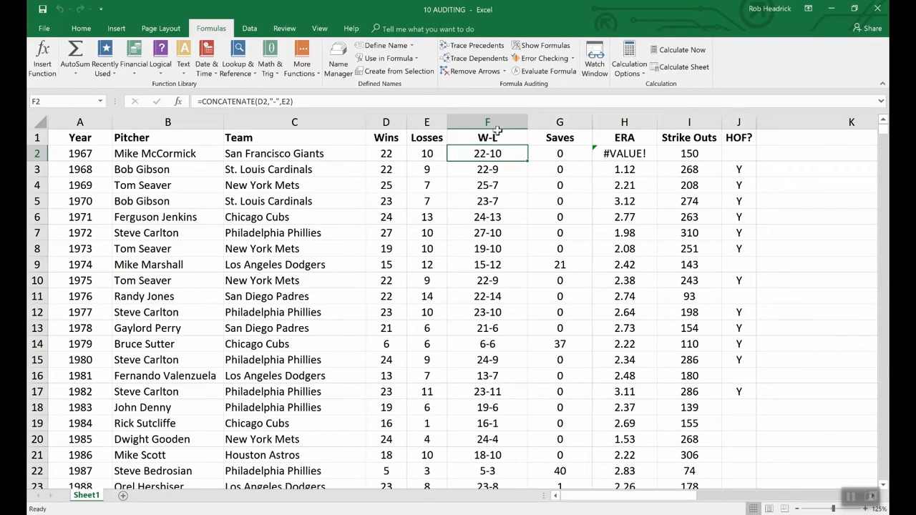
left_click(545, 72)
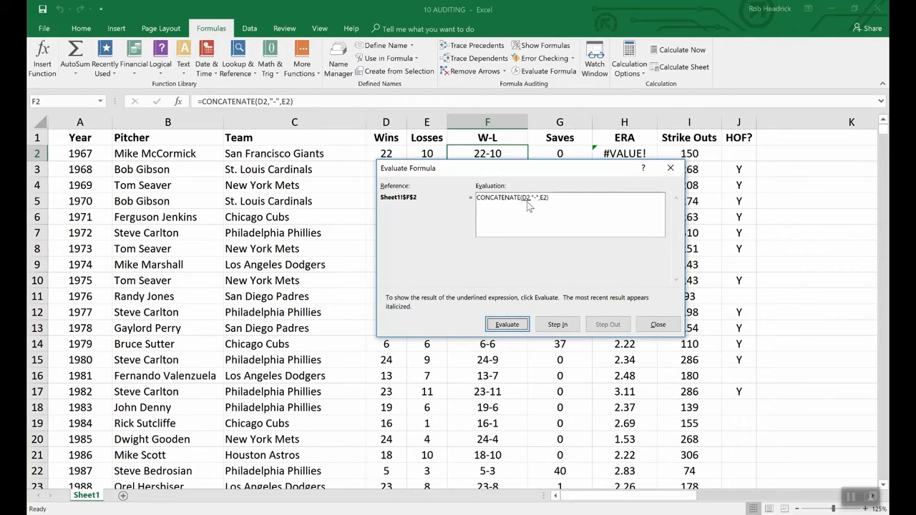
left_click(506, 324)
left_click_drag(428, 167, 427, 177)
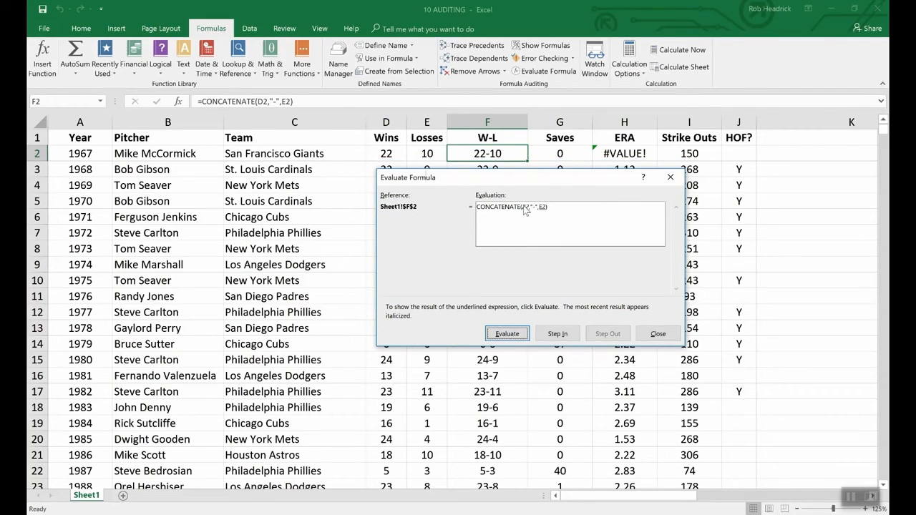
left_click(506, 335)
left_click(518, 337)
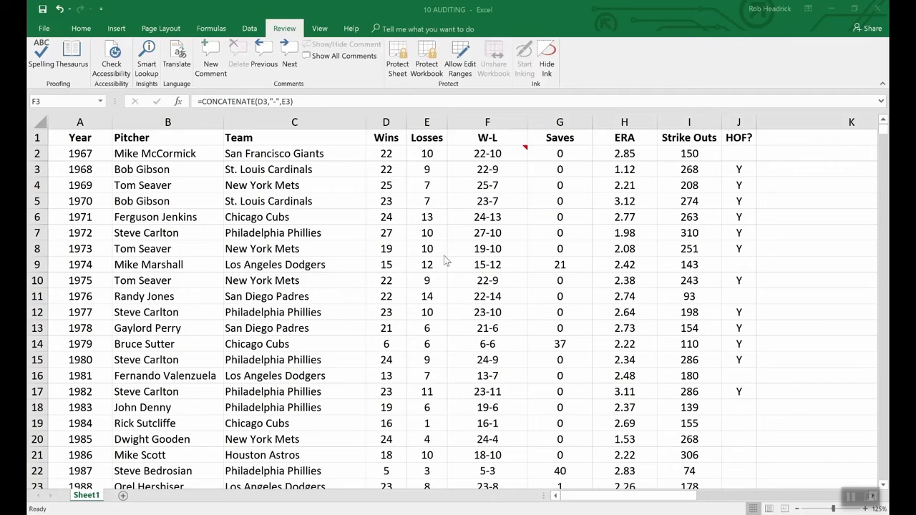
Encrypt the 10 AUDITING workbook, entering and confirming the password required to open it.
left_click(45, 30)
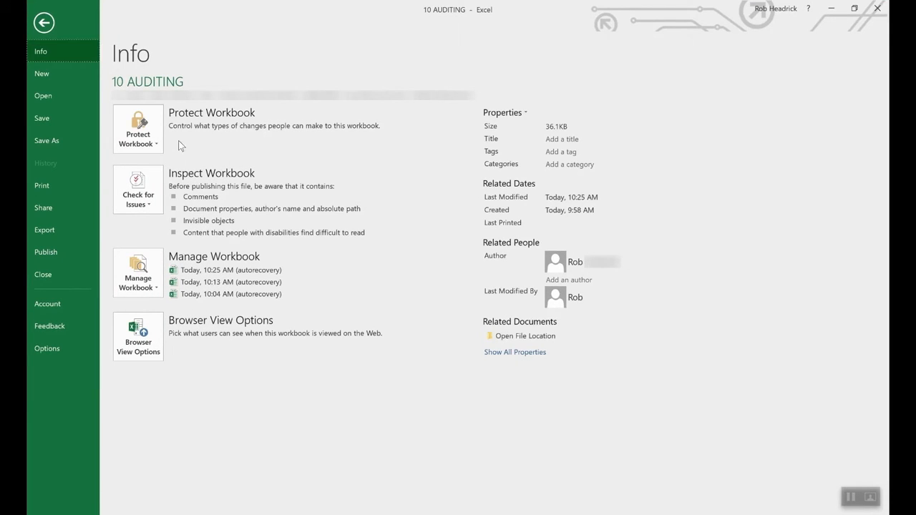
left_click(154, 126)
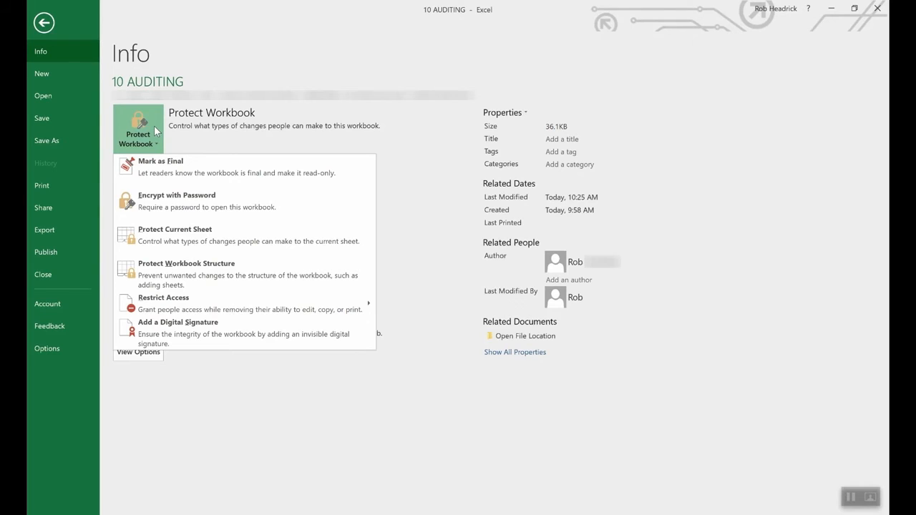
left_click(197, 206)
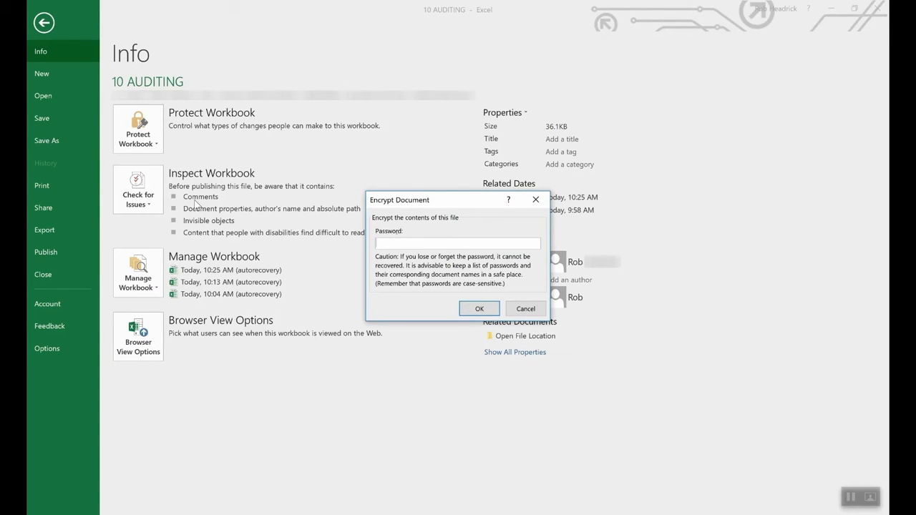
type("****")
left_click(475, 309)
type("••••")
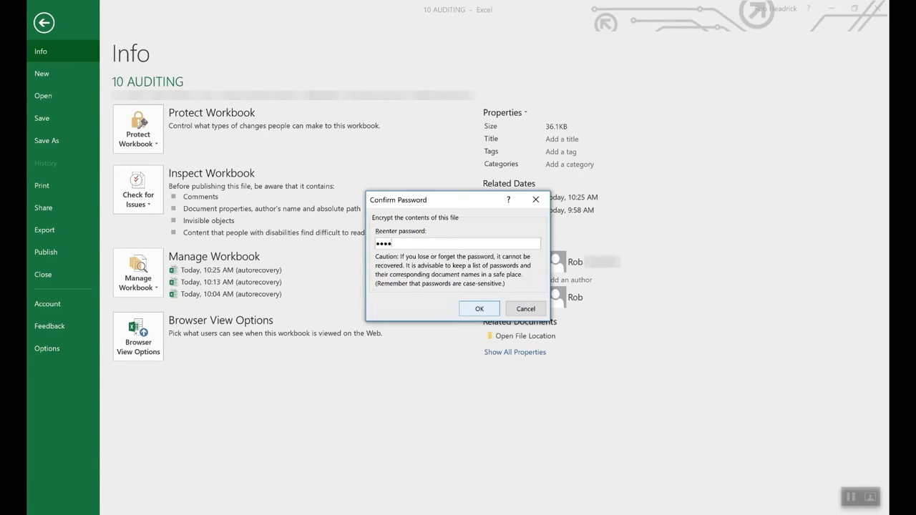
left_click(479, 309)
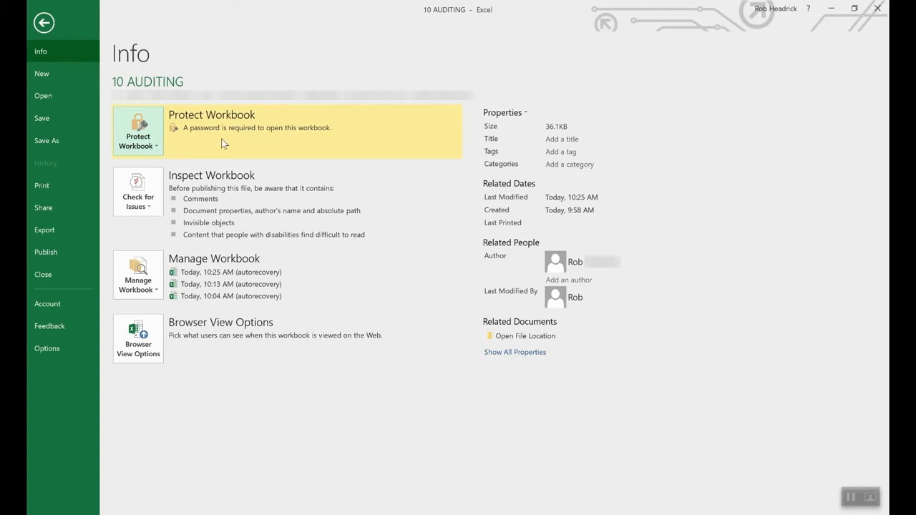
Remove the encryption from the 10 AUDITING workbook by clearing the password required to open it.
left_click(149, 146)
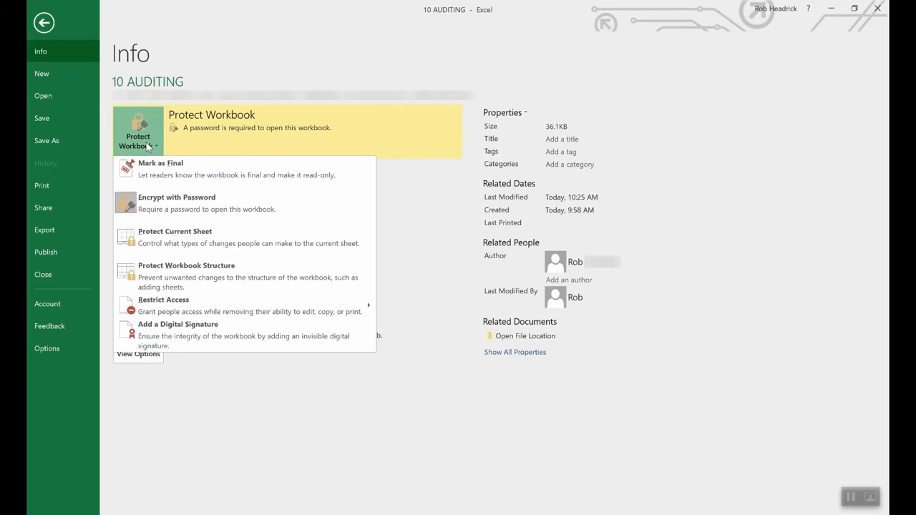
left_click(172, 204)
type("1234")
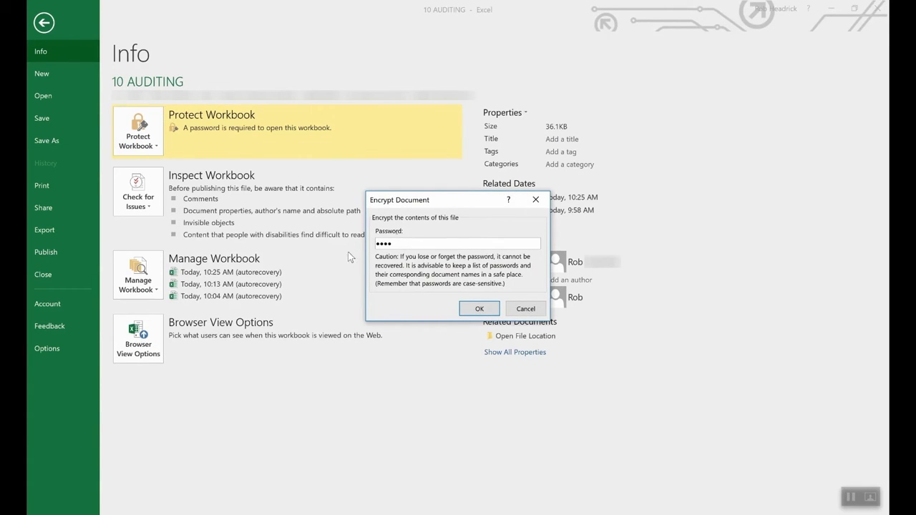
double_click(453, 241)
key("BackSpace")
left_click(478, 309)
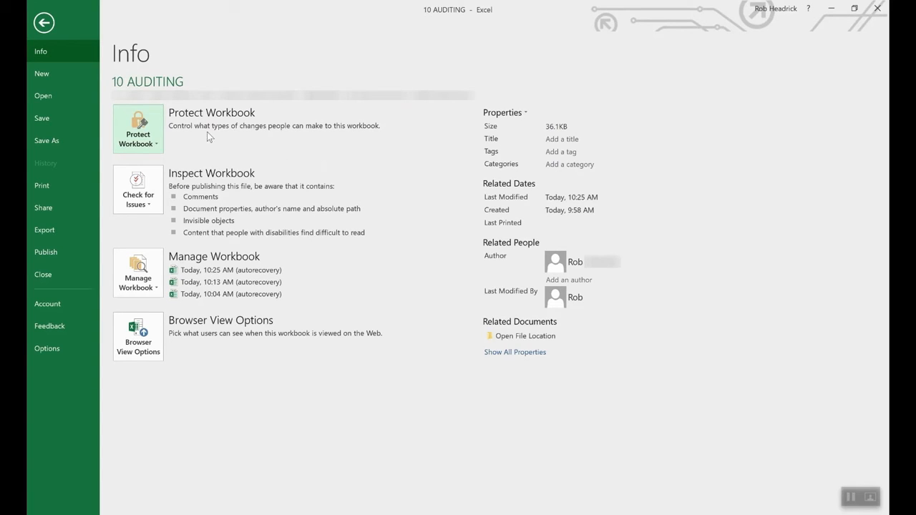
Review the Protect Sheet options for the current sheet and close them without applying protection.
left_click(143, 129)
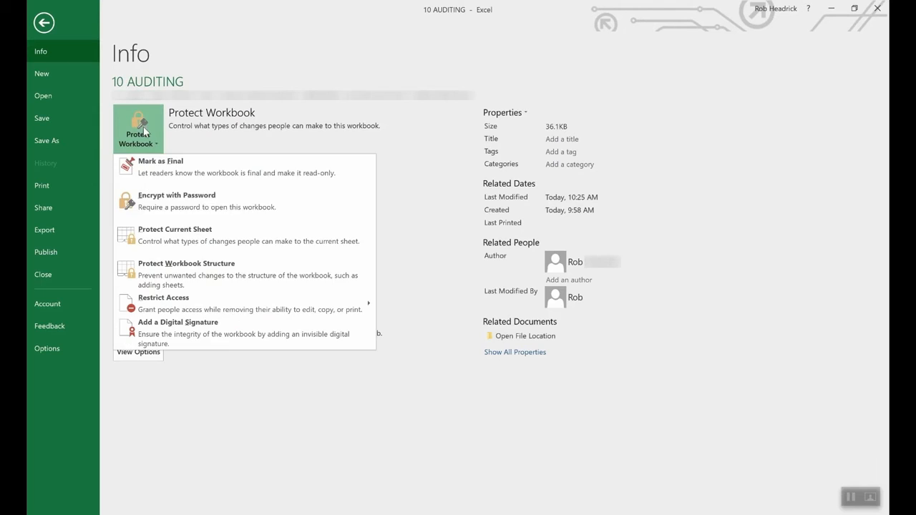
left_click(190, 235)
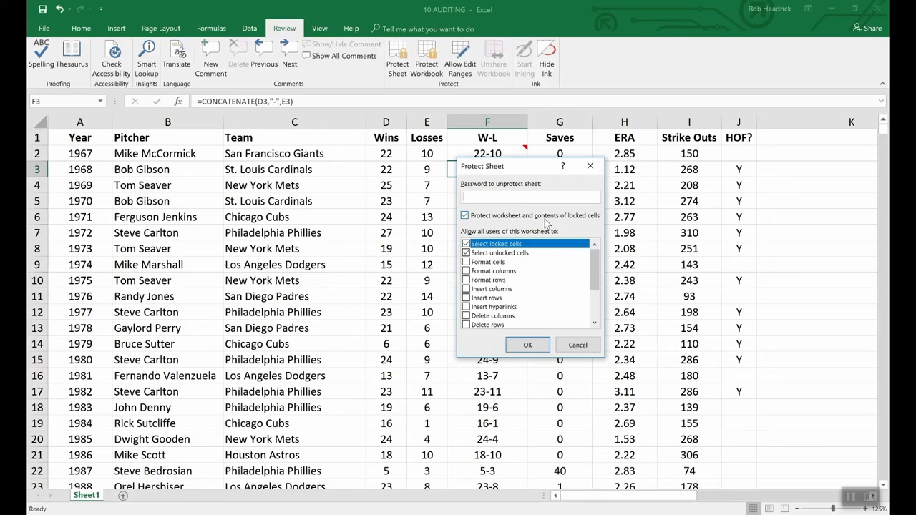
left_click(583, 346)
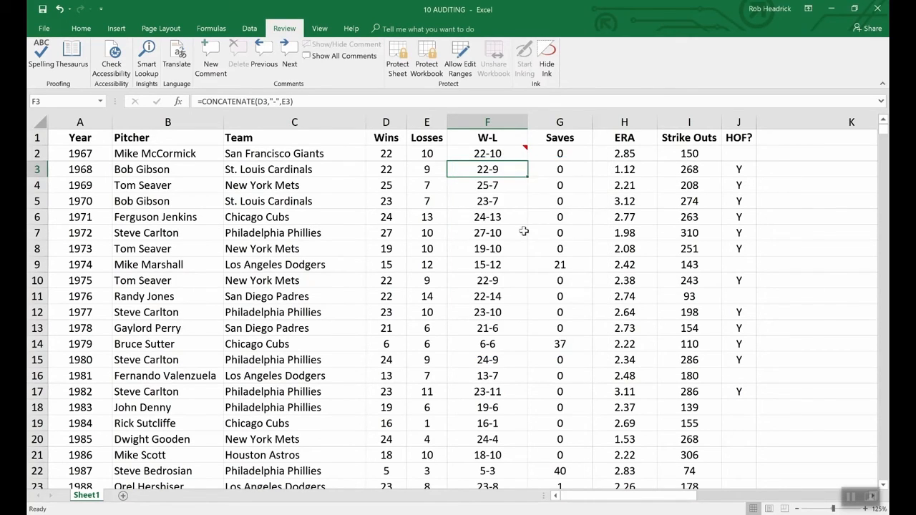
Set the protection format of cell F3 to Hidden, keeping it Locked.
right_click(493, 170)
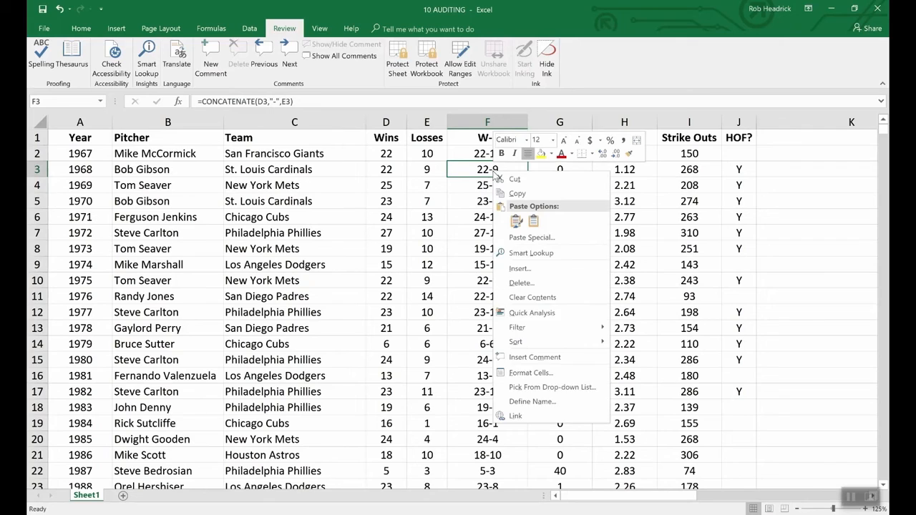
left_click(538, 373)
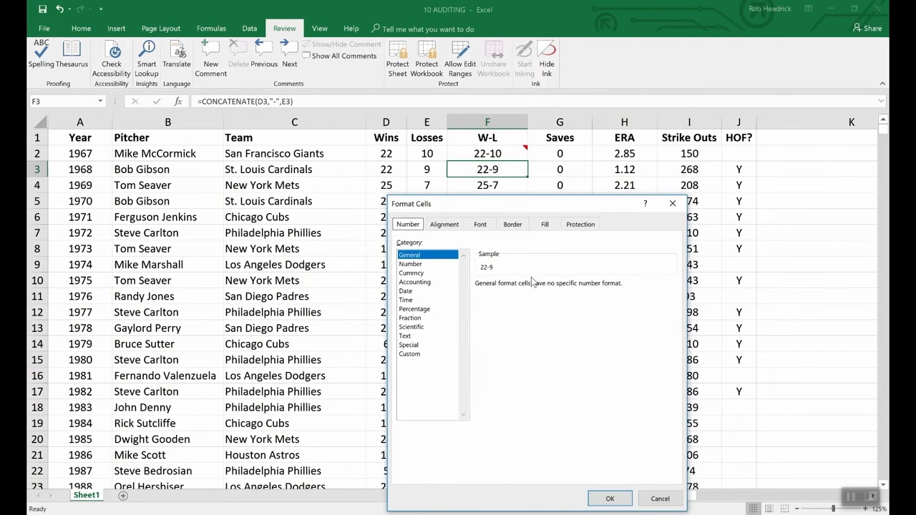
left_click(580, 226)
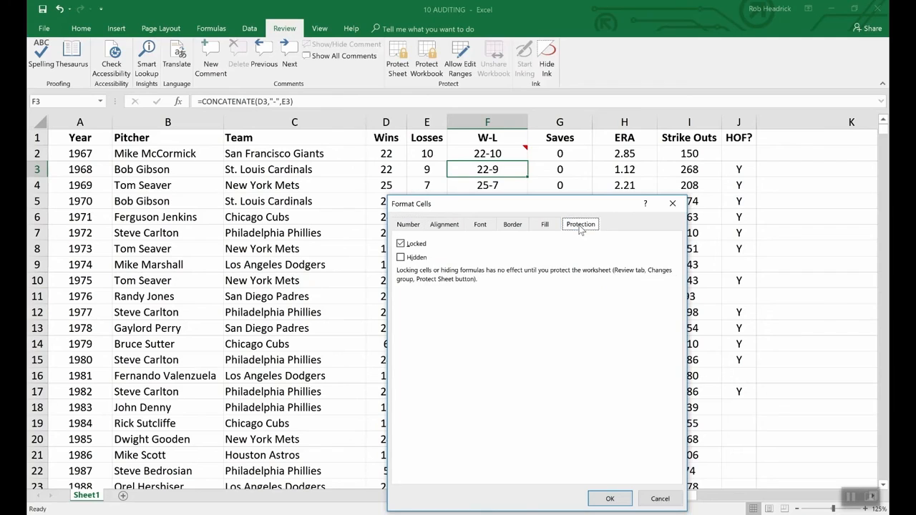
left_click(402, 258)
left_click(608, 497)
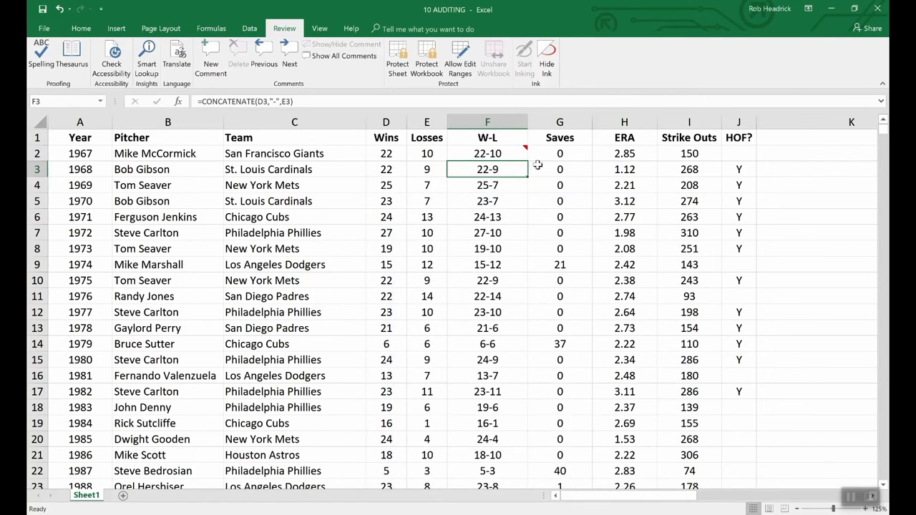
Protect the sheet, entering and confirming the unprotect password, and compare how the formulas of cells F3 and F4 are displayed.
left_click(406, 45)
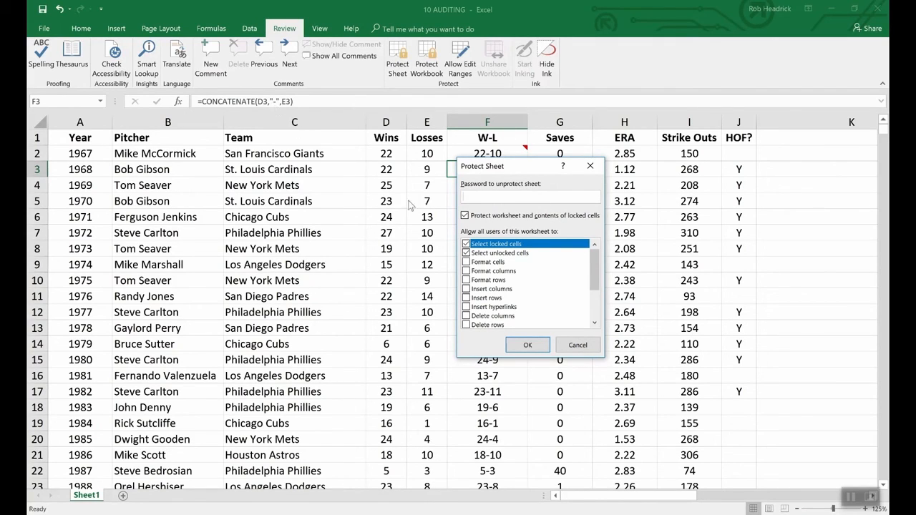
type("1234")
left_click(528, 346)
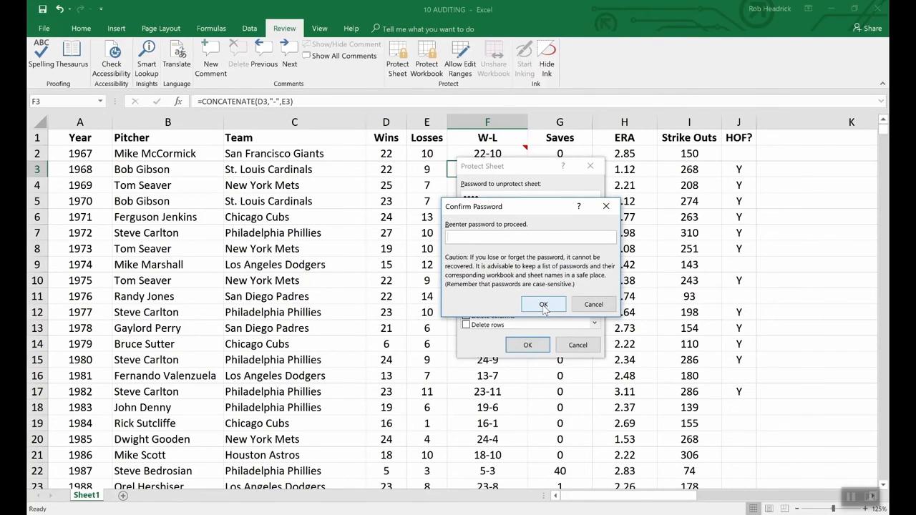
type("1234")
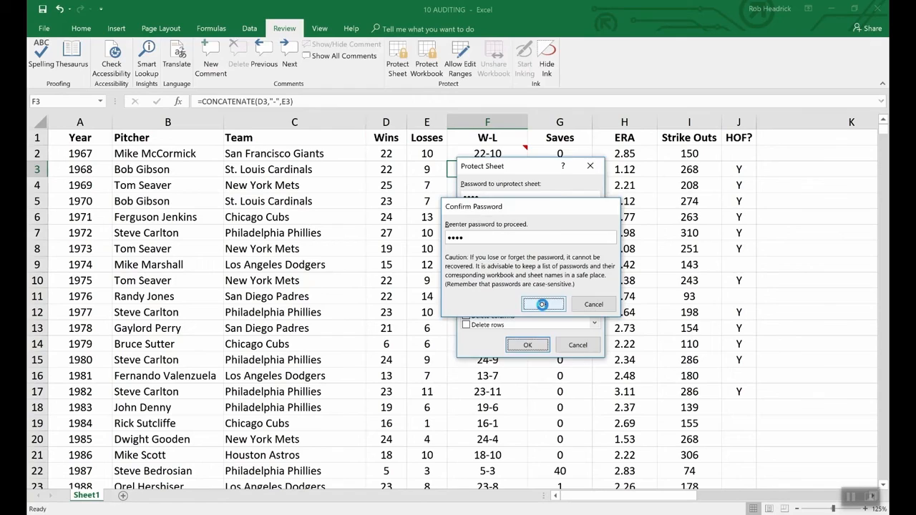
left_click(543, 305)
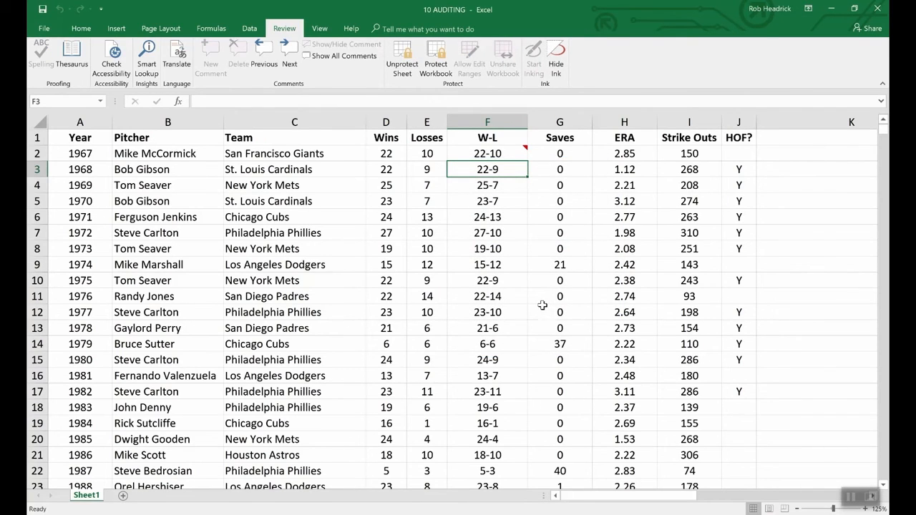
key("Down")
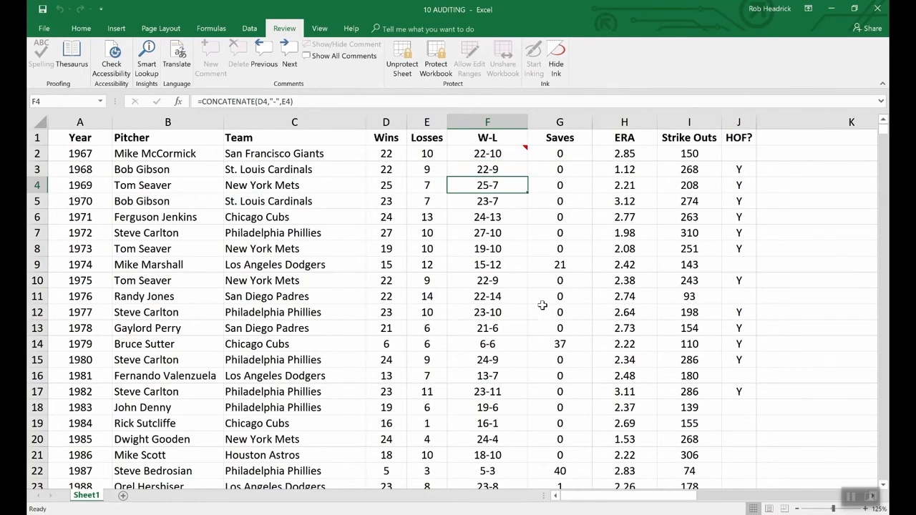
key("Up")
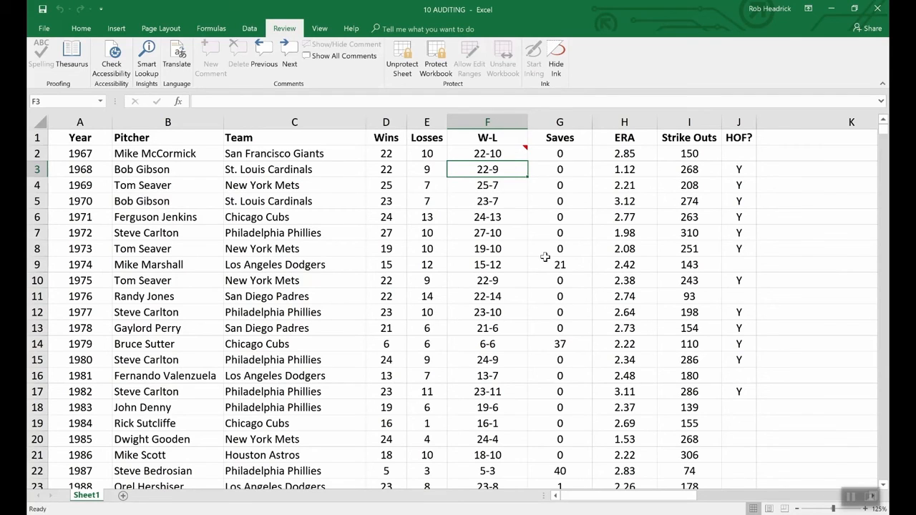
Show the comment on cell F2 and unprotect the sheet by entering the sheet password.
left_click(510, 155)
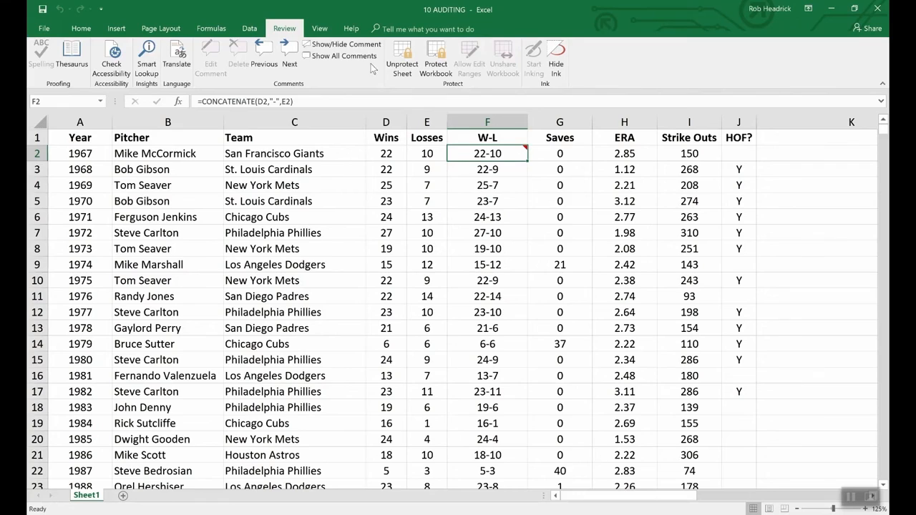
left_click(315, 45)
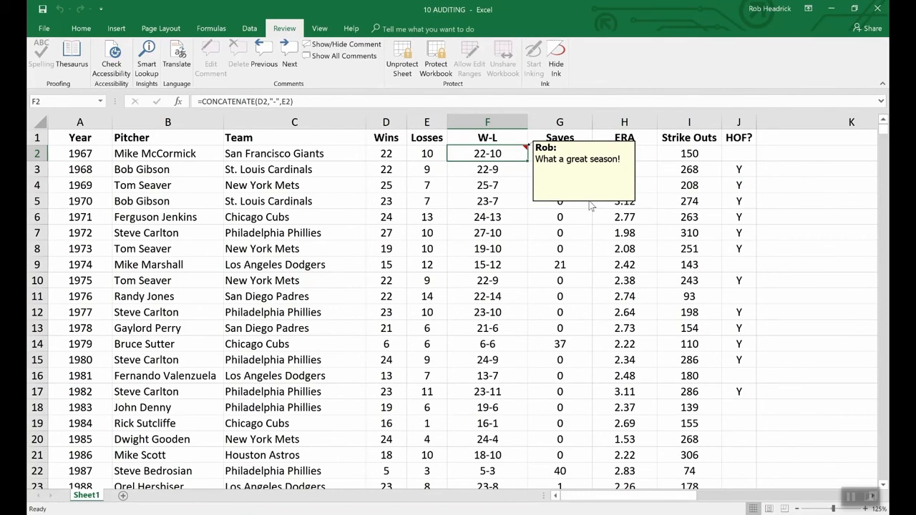
left_click(403, 60)
type("••••")
key("Return")
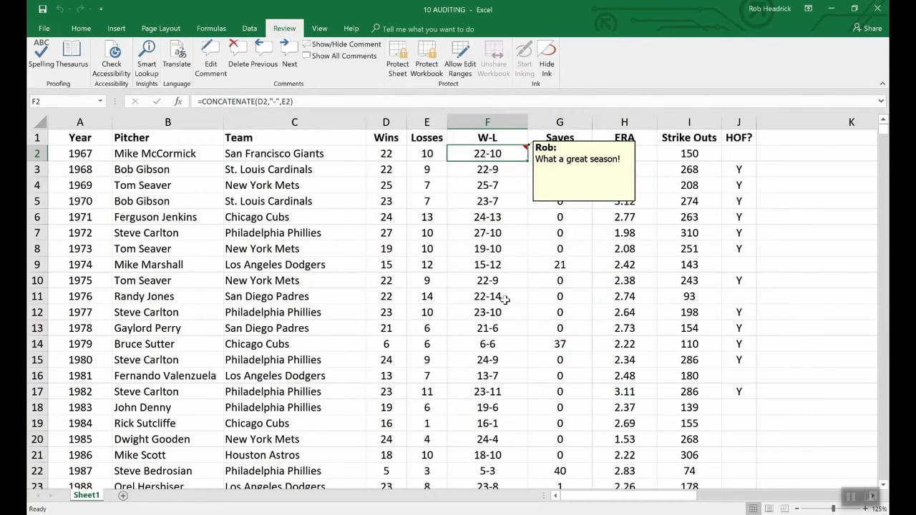
Review the protection settings of the comment on cell F2 in Format Comment and close them without changes.
right_click(565, 203)
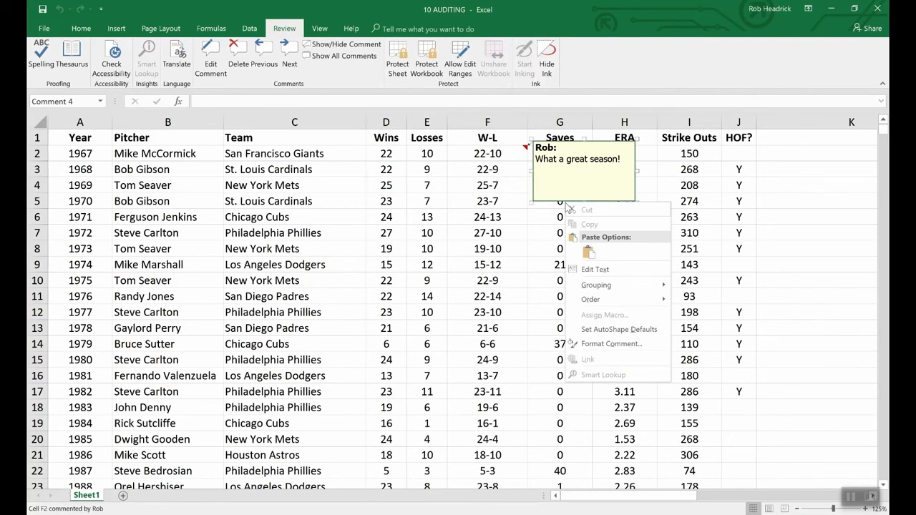
left_click(621, 344)
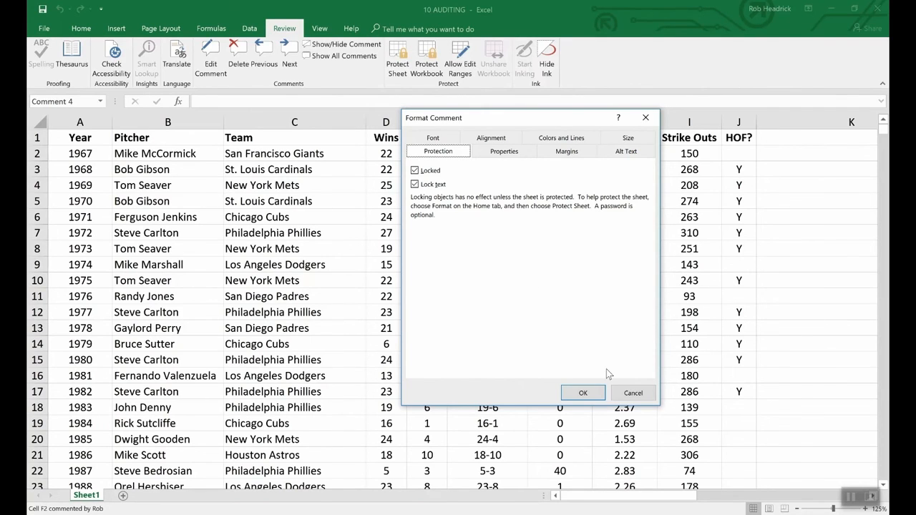
left_click(621, 391)
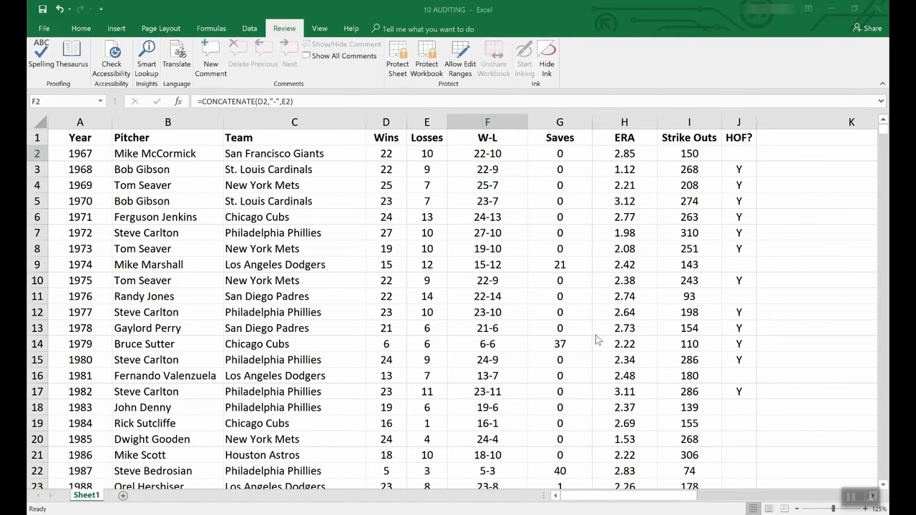
Browse the gallery of templates for new workbooks, looking through the calendars, planners, budgets, schedules, invoices and inventories.
left_click(42, 28)
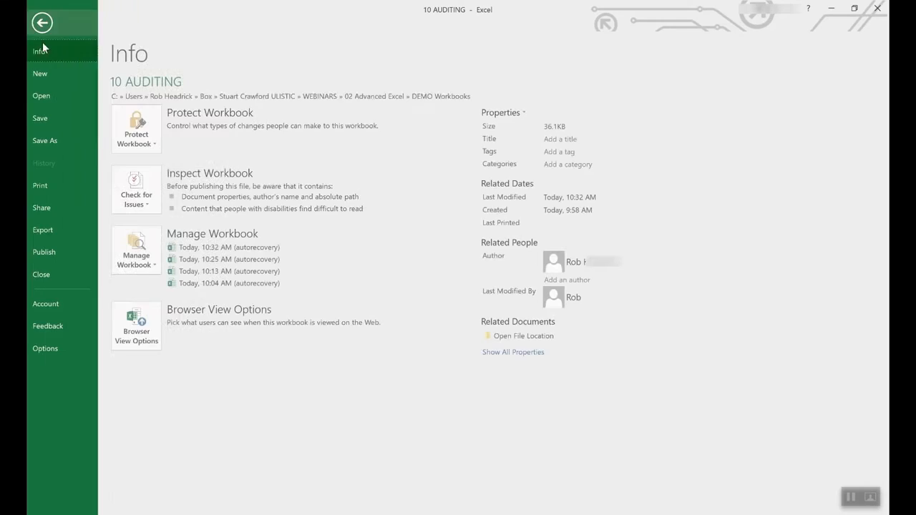
left_click(40, 74)
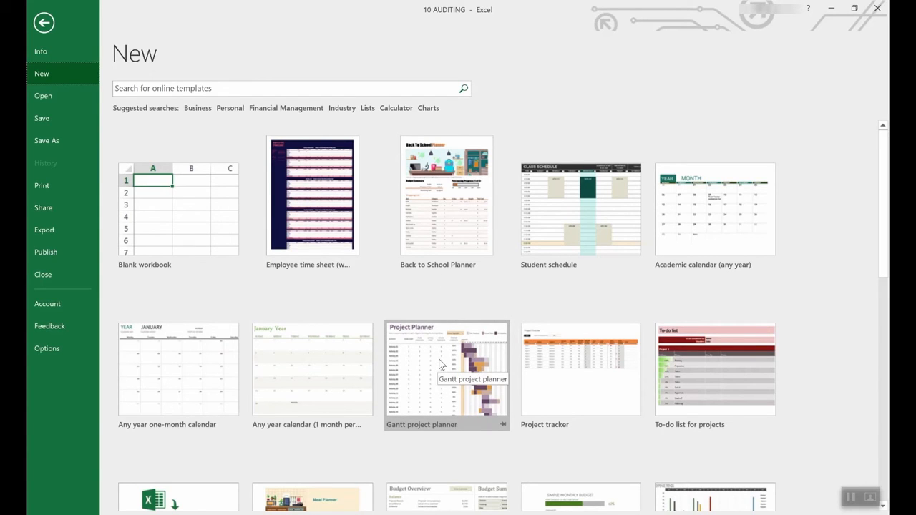
scroll(415, 424, "down", 3)
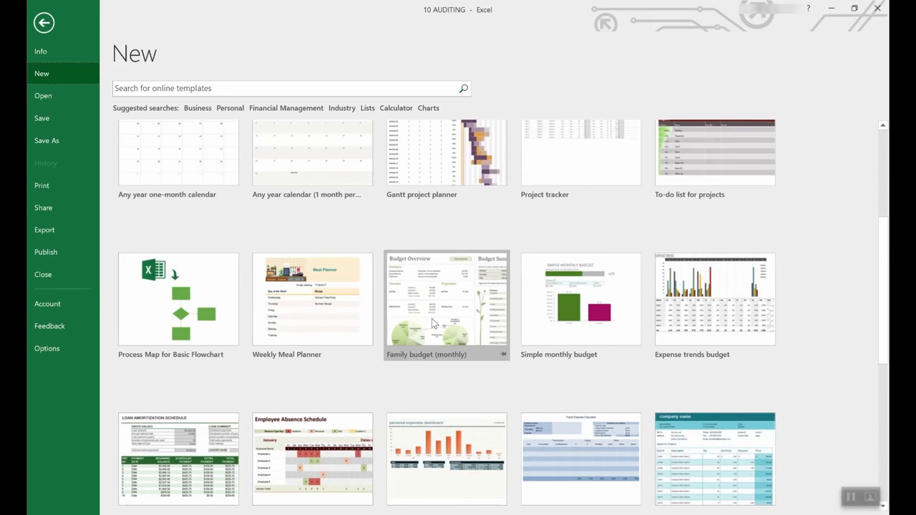
scroll(431, 318, "down", 2)
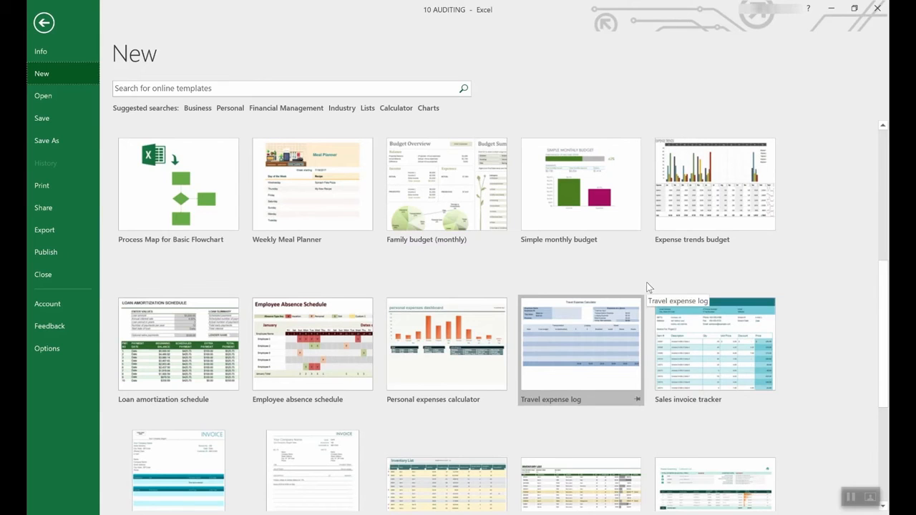
scroll(583, 289, "up", 4)
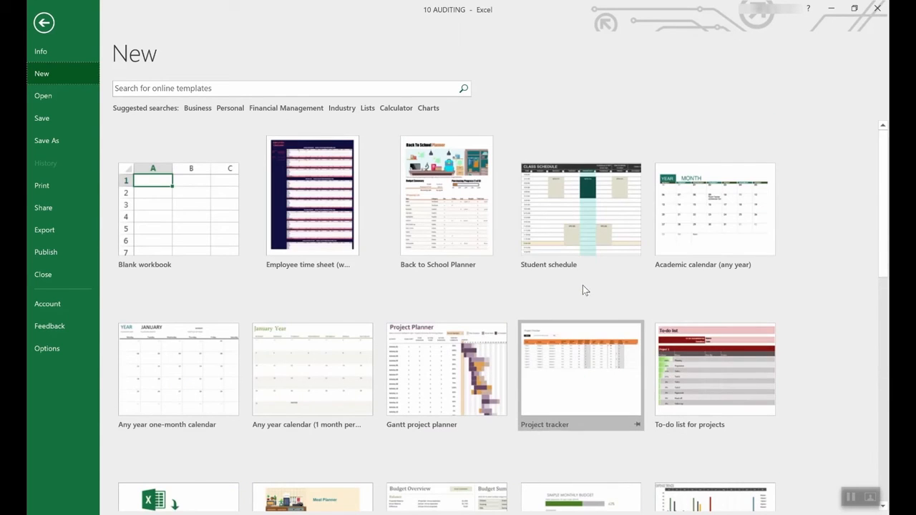
scroll(578, 317, "down", 2)
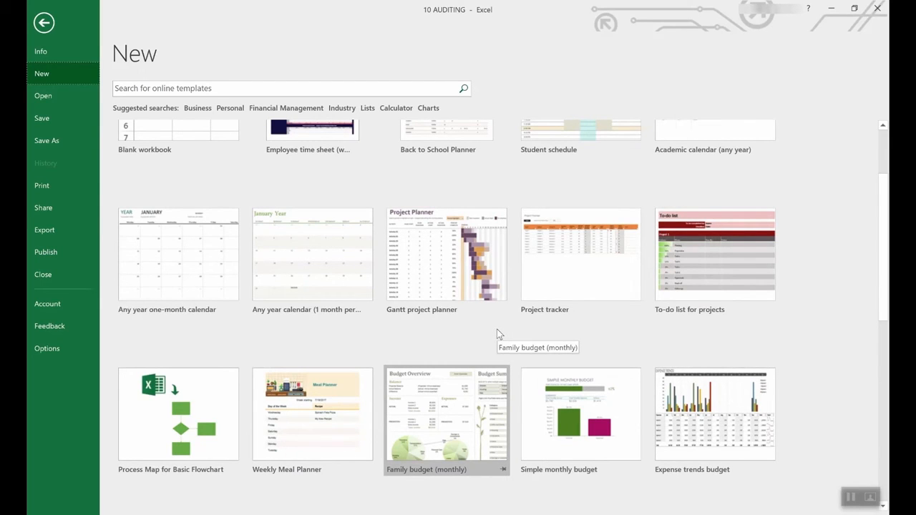
scroll(498, 333, "down", 3)
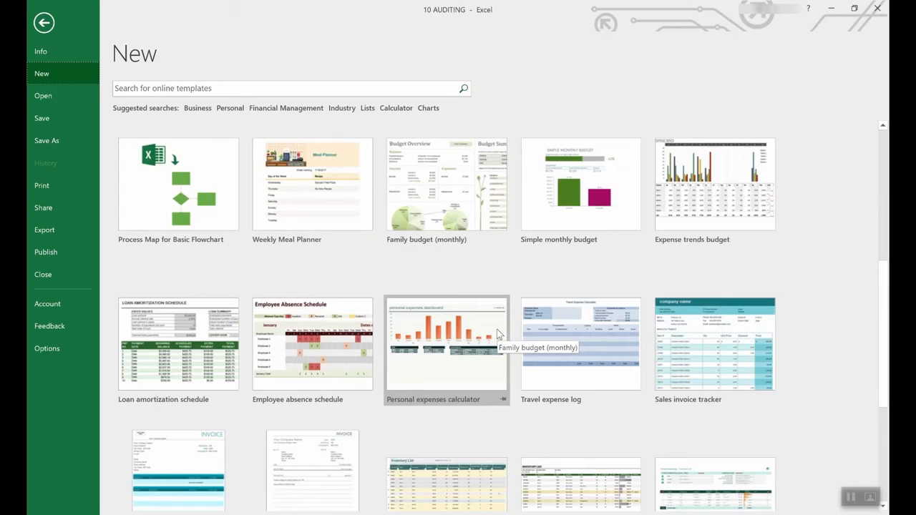
scroll(498, 333, "down", 2)
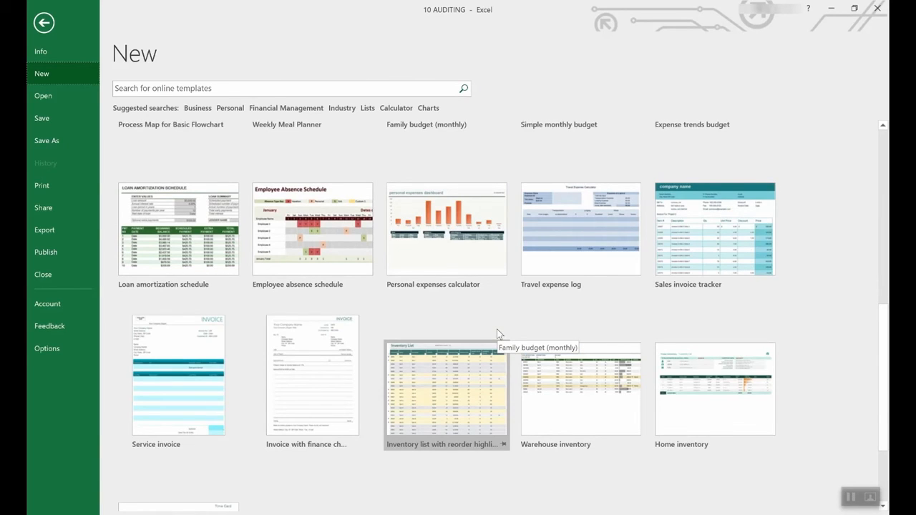
scroll(496, 329, "up", 2)
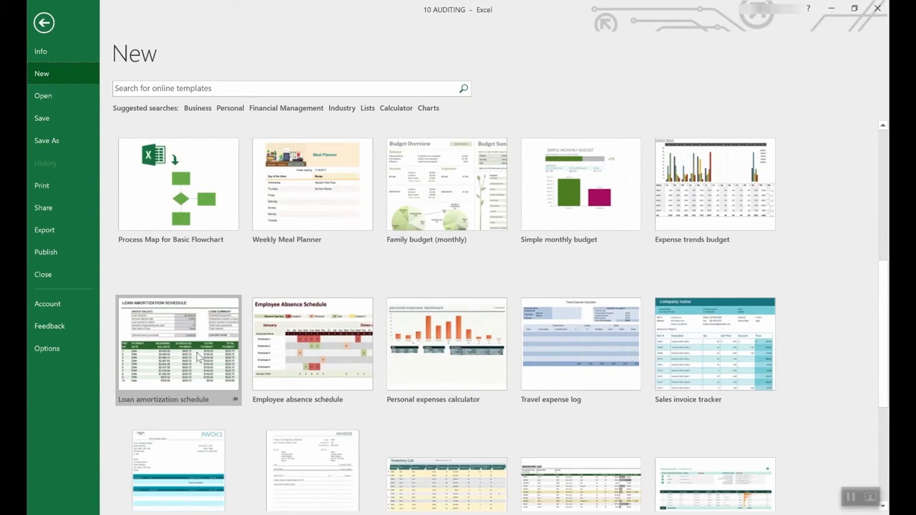
Create a workbook from the Loan amortization schedule template and select its annual interest rate and loan amount input cells.
left_click(180, 326)
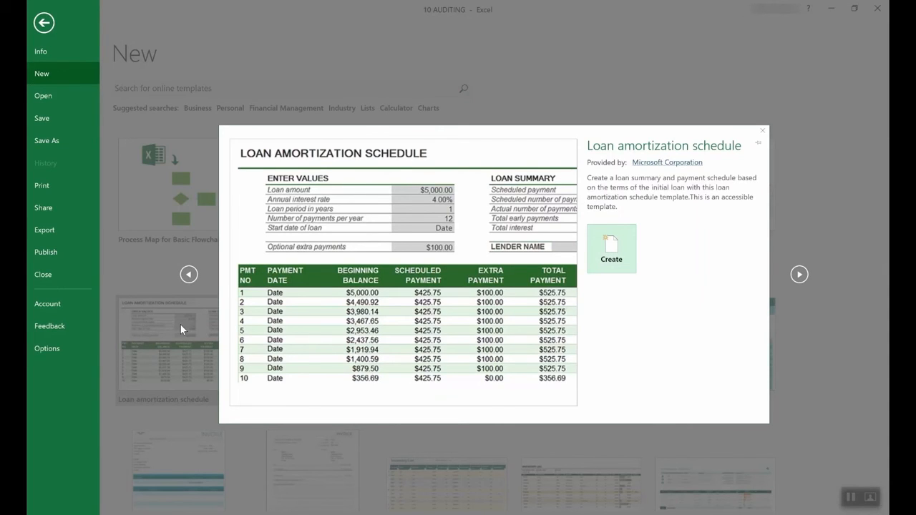
left_click(626, 252)
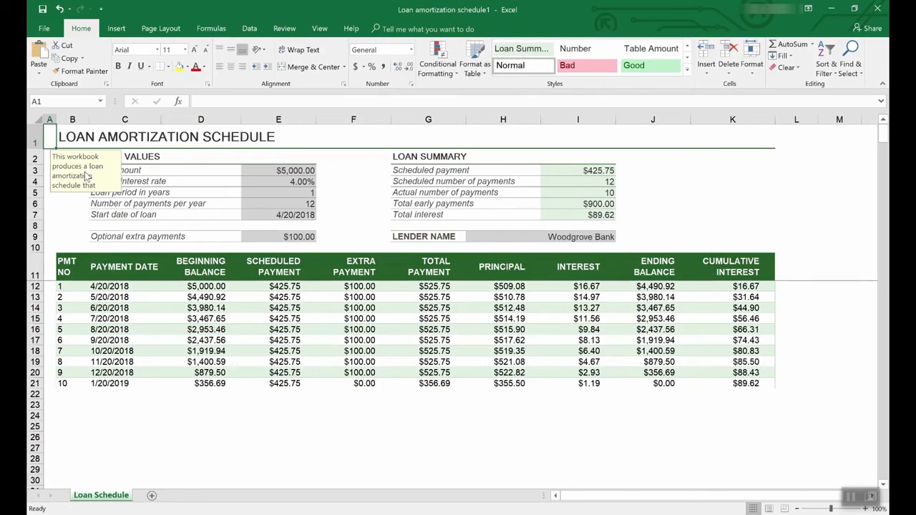
left_click(299, 182)
left_click(299, 170)
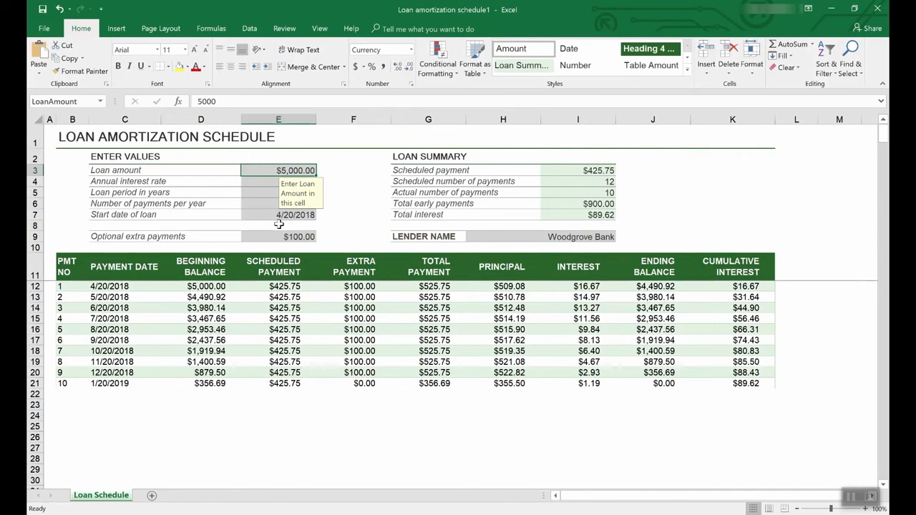
Return to the template gallery for new workbooks to view the suggested search categories.
left_click(45, 29)
left_click(49, 69)
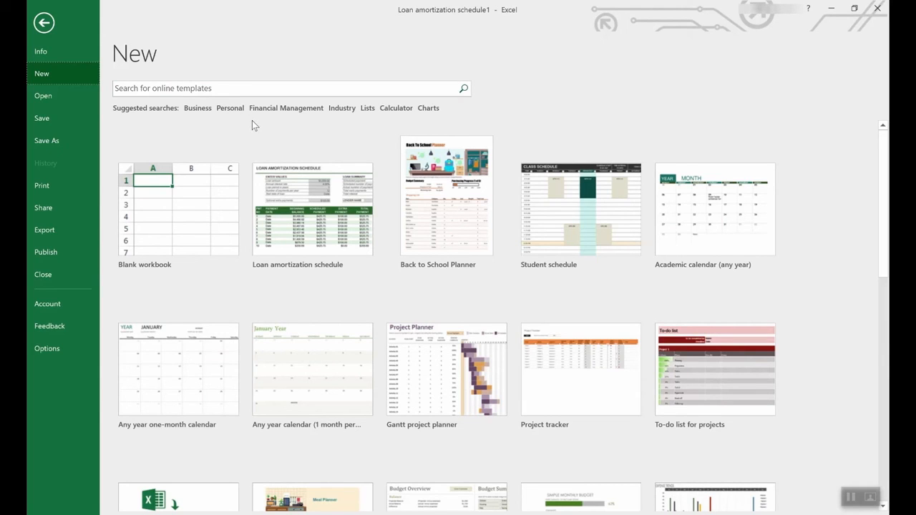
Browse the online workbook templates in the Lists suggested search, looking through the results and their categories.
left_click(367, 108)
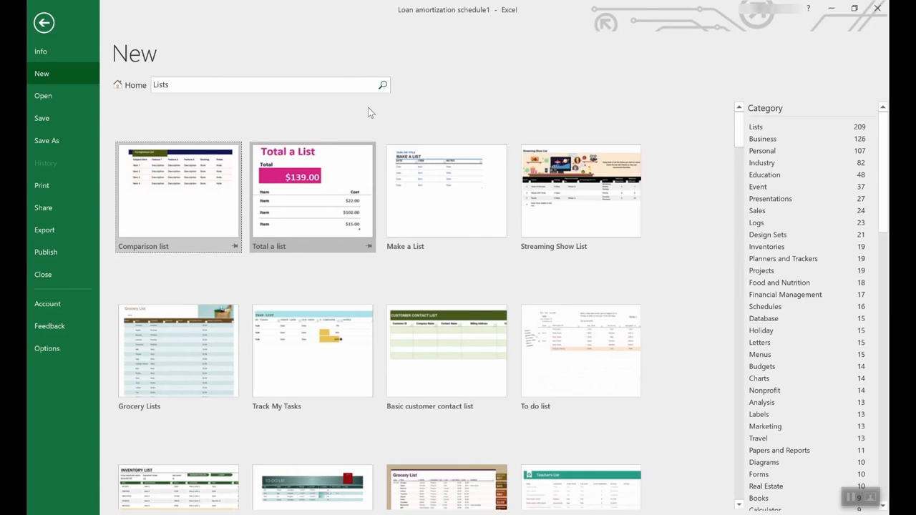
scroll(420, 309, "down", 3)
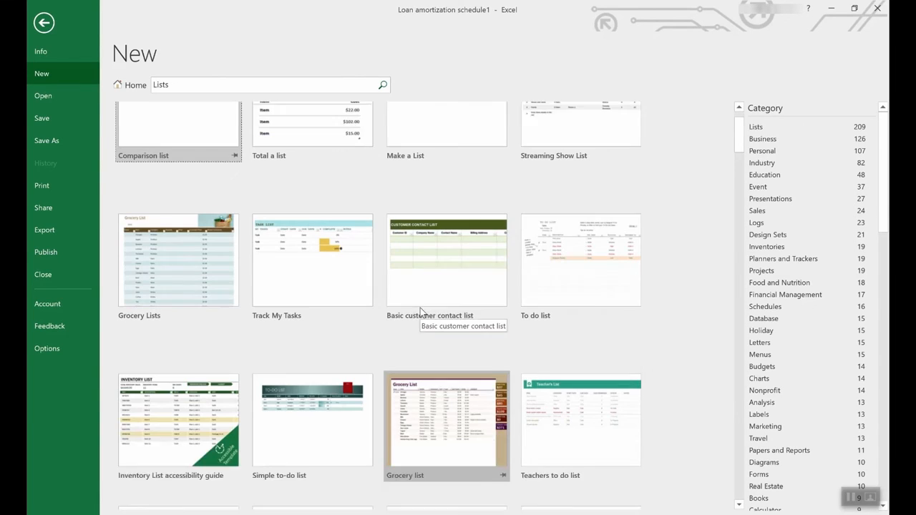
scroll(420, 307, "down", 3)
scroll(420, 308, "down", 3)
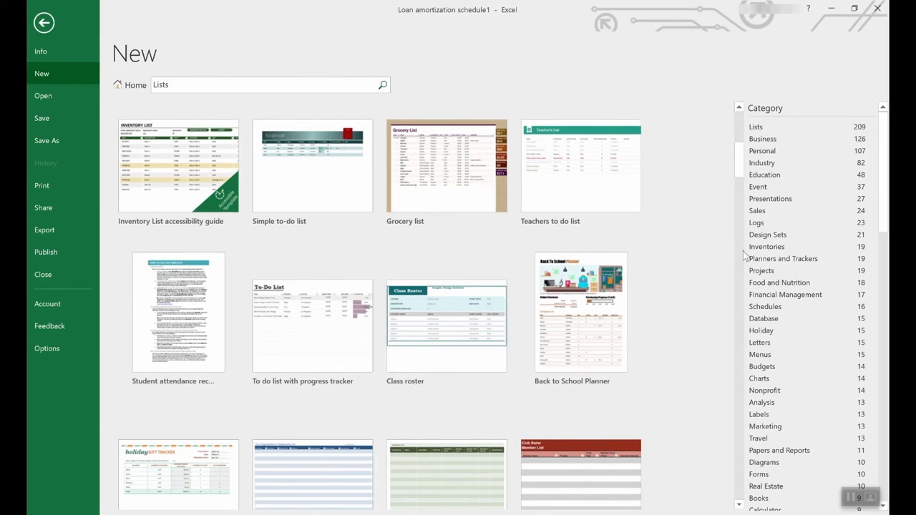
scroll(820, 259, "down", 3)
left_click_drag(884, 201, 842, 186)
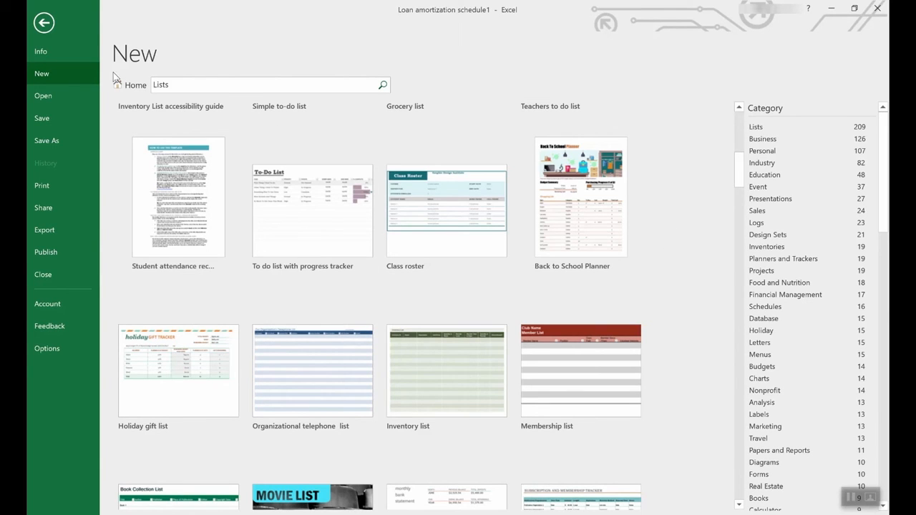
Return to the main template gallery and create a workbook from the Employee time sheet (weekly, monthly, yearly) template.
left_click(127, 86)
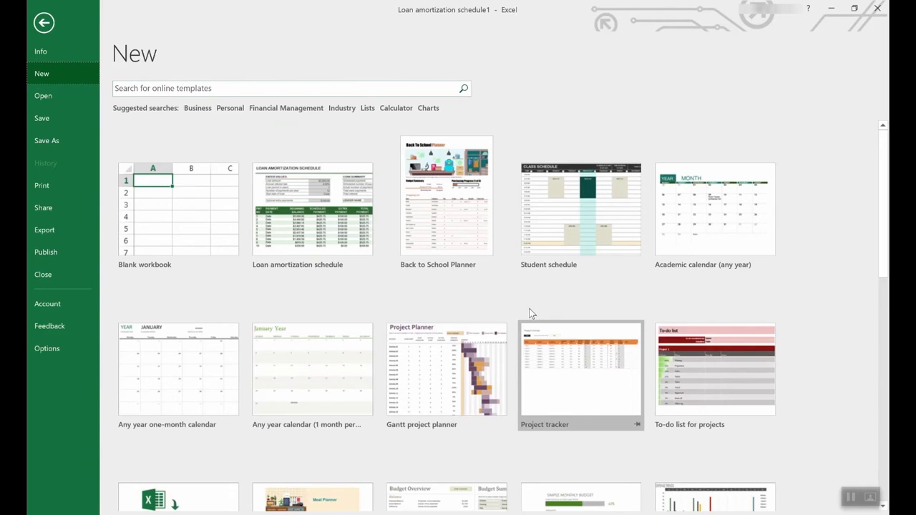
scroll(530, 312, "down", 3)
scroll(533, 315, "down", 3)
scroll(532, 315, "down", 2)
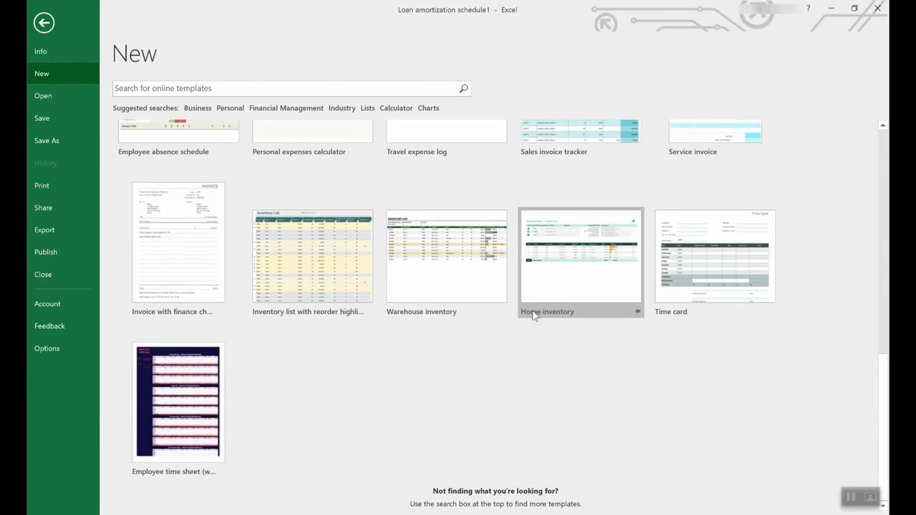
left_click(173, 381)
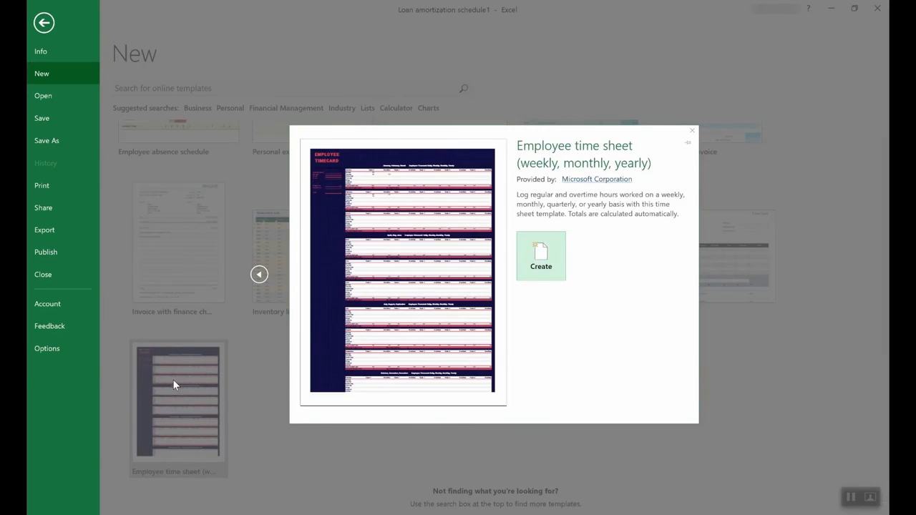
left_click(560, 257)
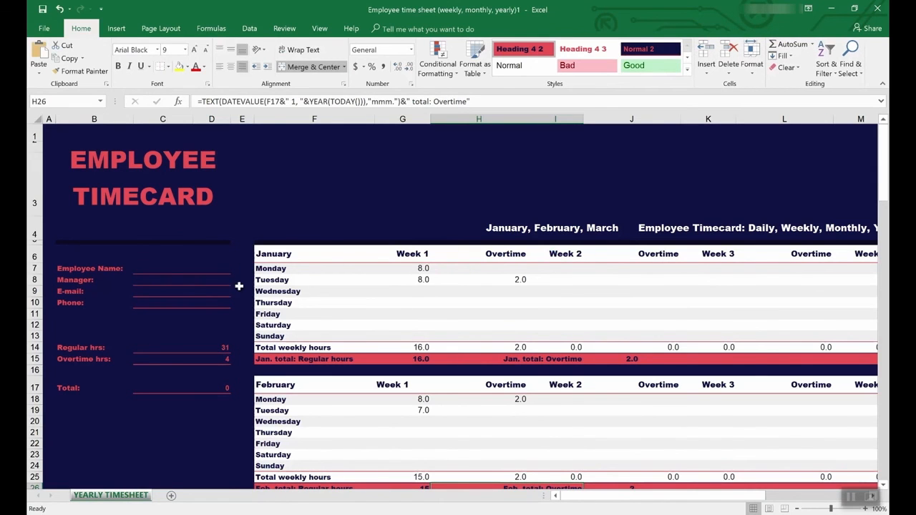
Inspect the Regular hrs and Overtime hrs formulas in the timecard and trace the precedents of the Overtime hrs cell C15.
left_click(168, 348)
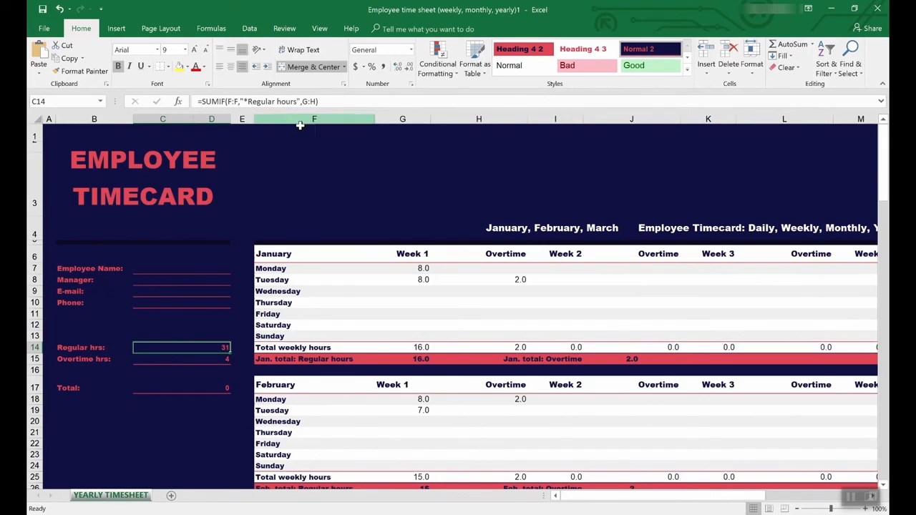
left_click(211, 359)
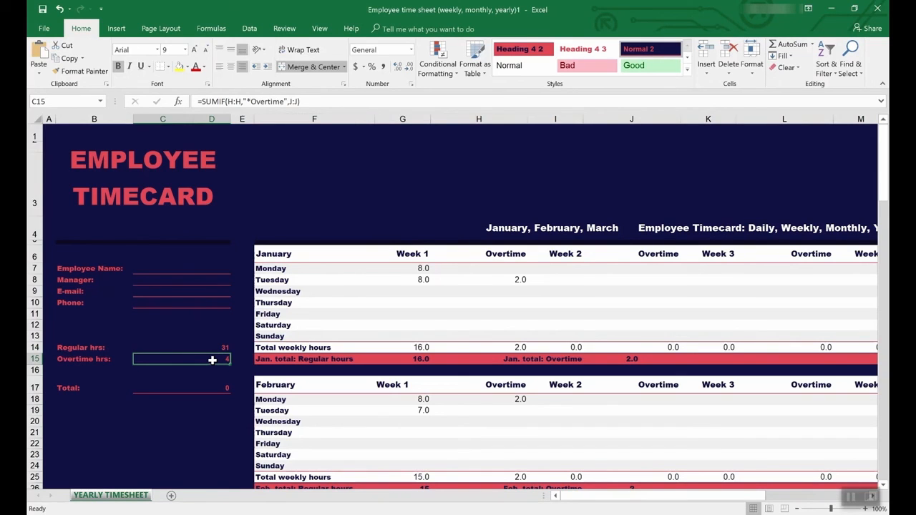
left_click(279, 26)
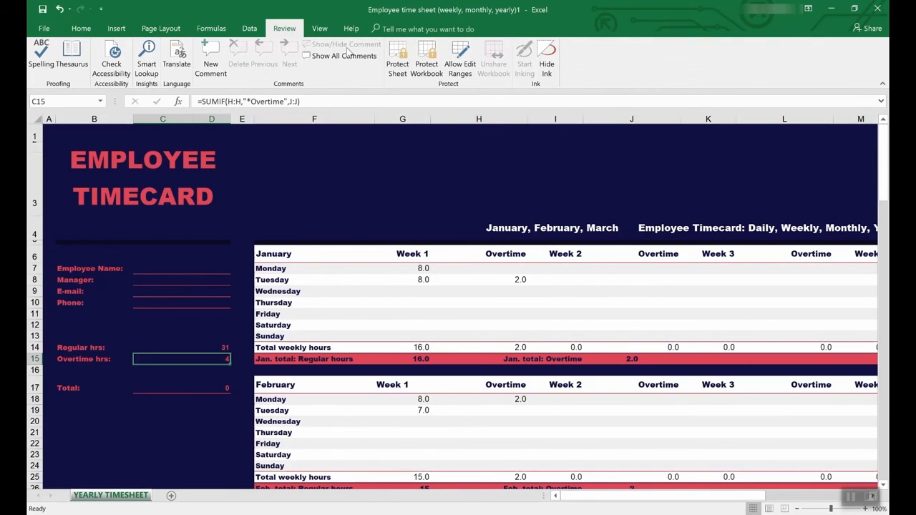
left_click(211, 28)
left_click(469, 47)
scroll(468, 349, "down", 2)
scroll(468, 349, "down", 5)
scroll(467, 345, "up", 7)
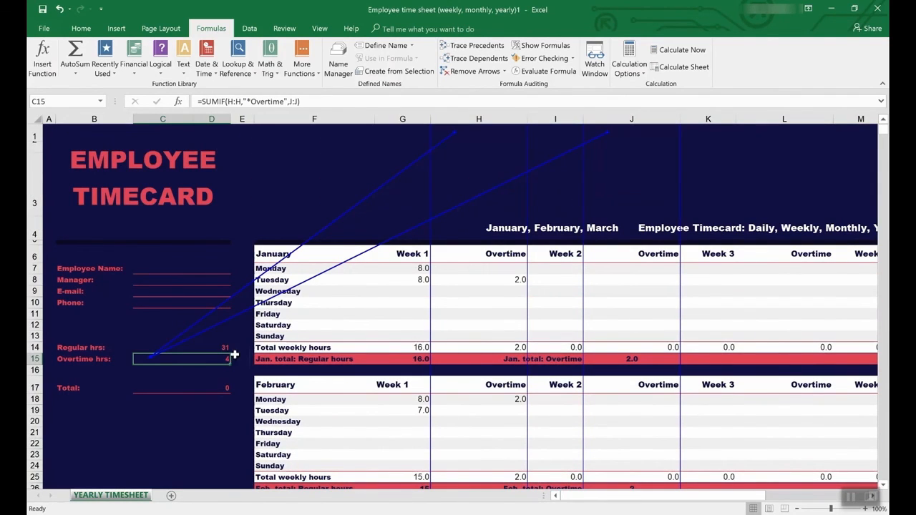
left_click(186, 347)
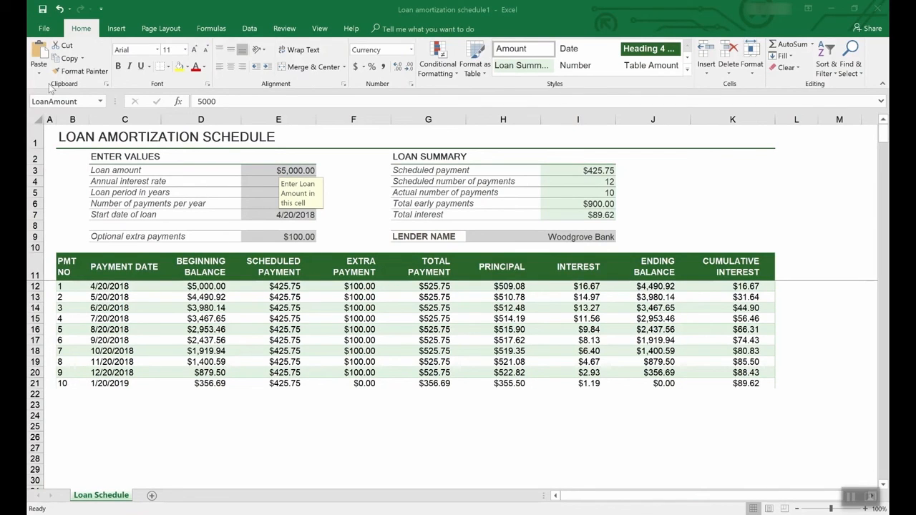
In the loan amortization workbook, start saving a copy in Documents, choose the Excel Template file type, and cancel without saving.
left_click(44, 29)
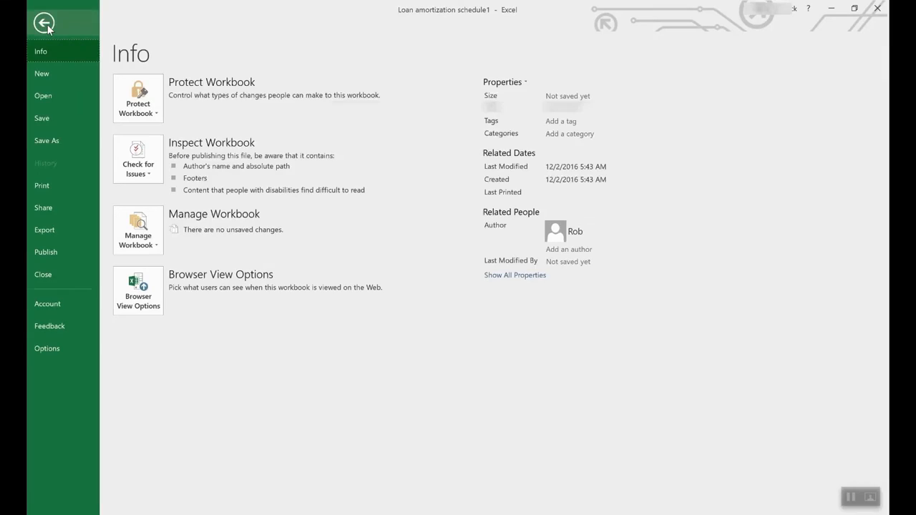
left_click(59, 141)
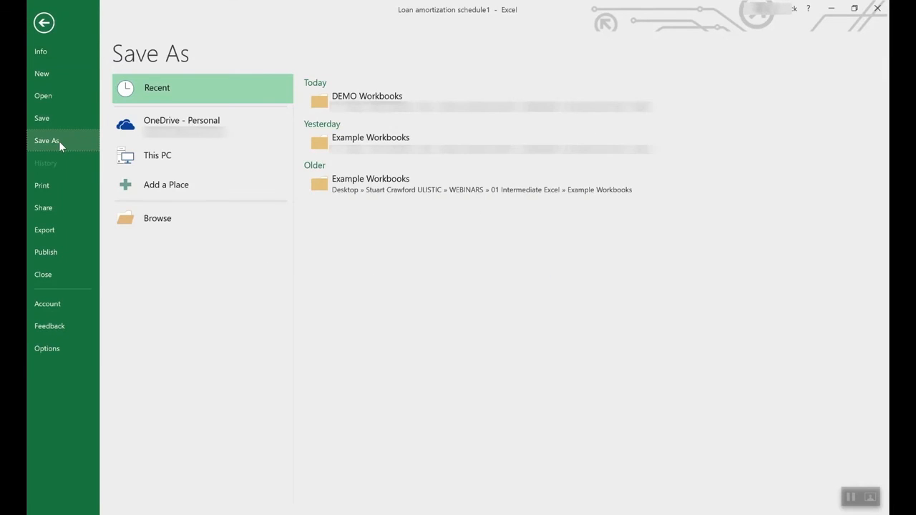
left_click(197, 123)
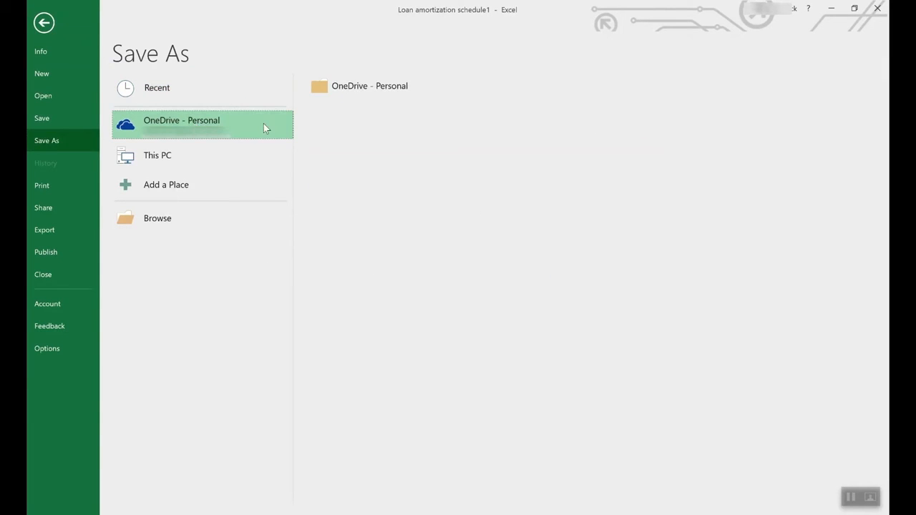
left_click(173, 152)
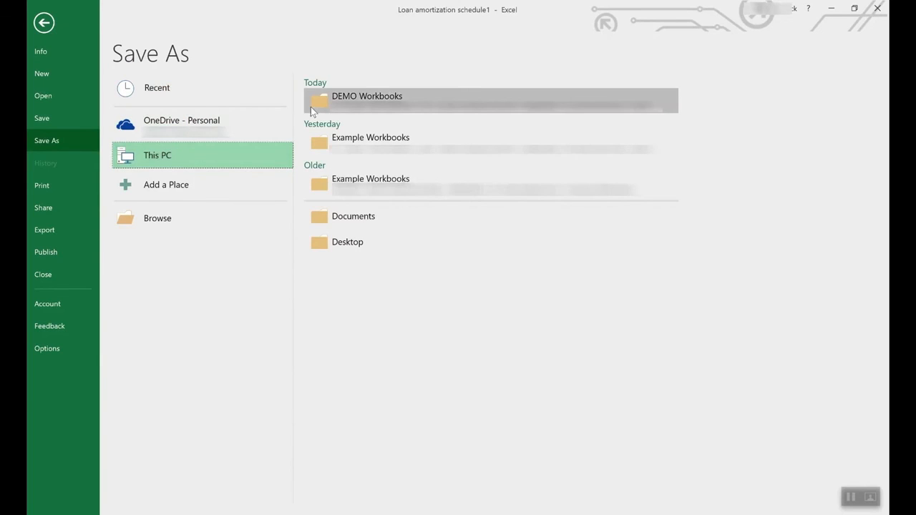
double_click(246, 144)
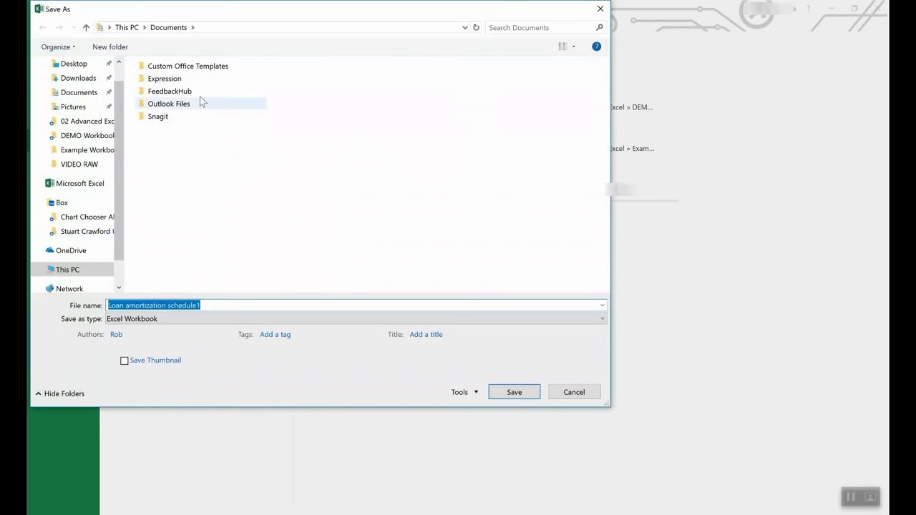
left_click(174, 322)
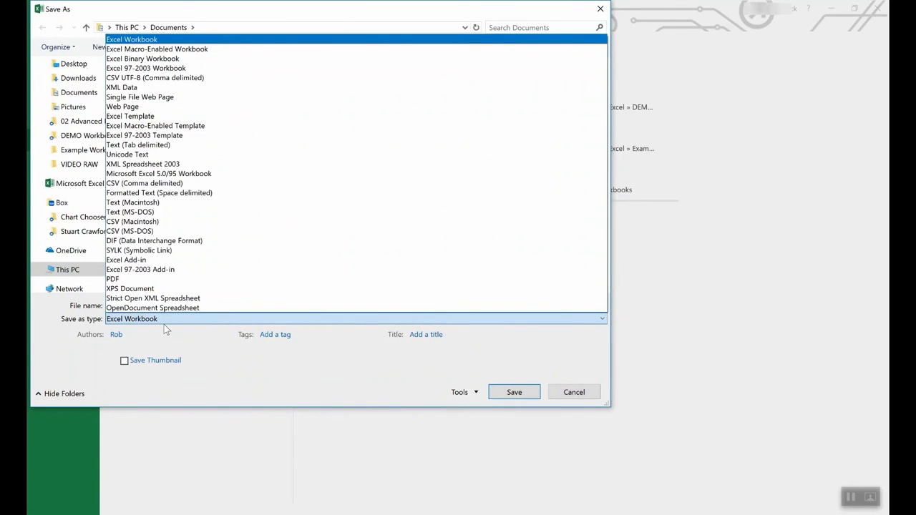
left_click(151, 116)
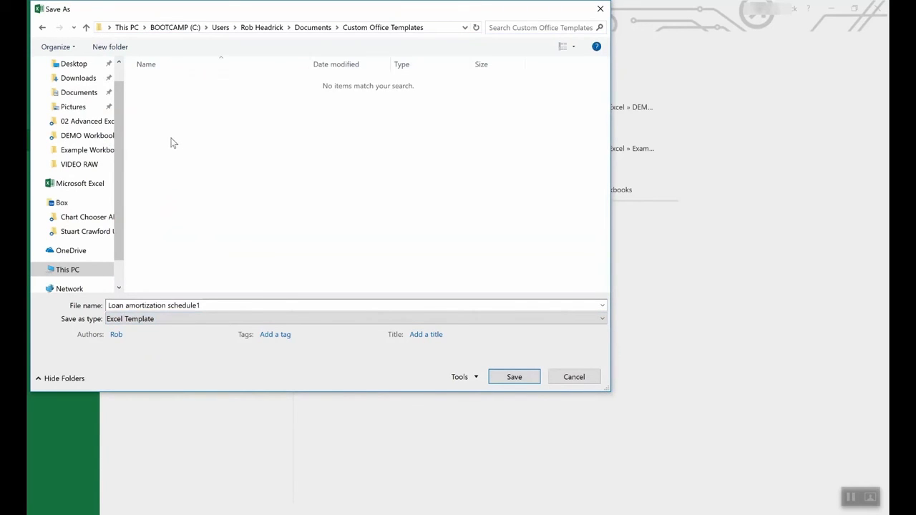
left_click(574, 378)
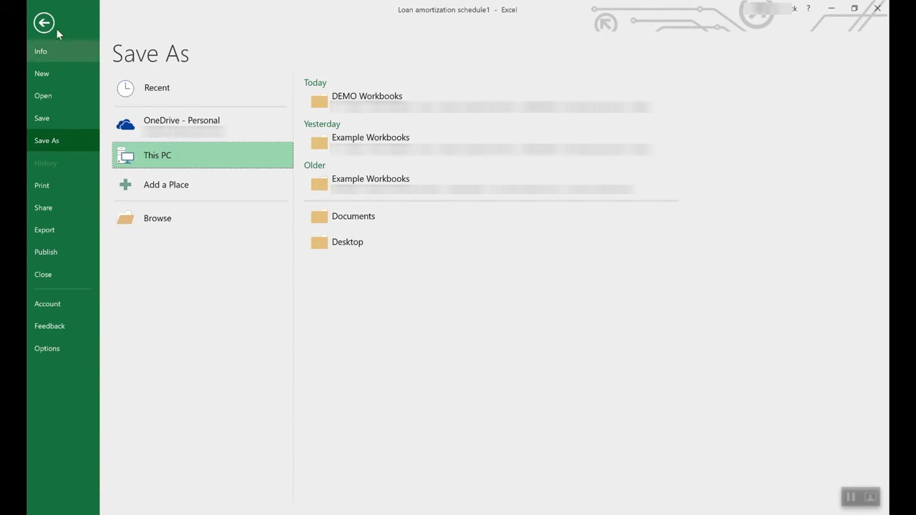
left_click(33, 24)
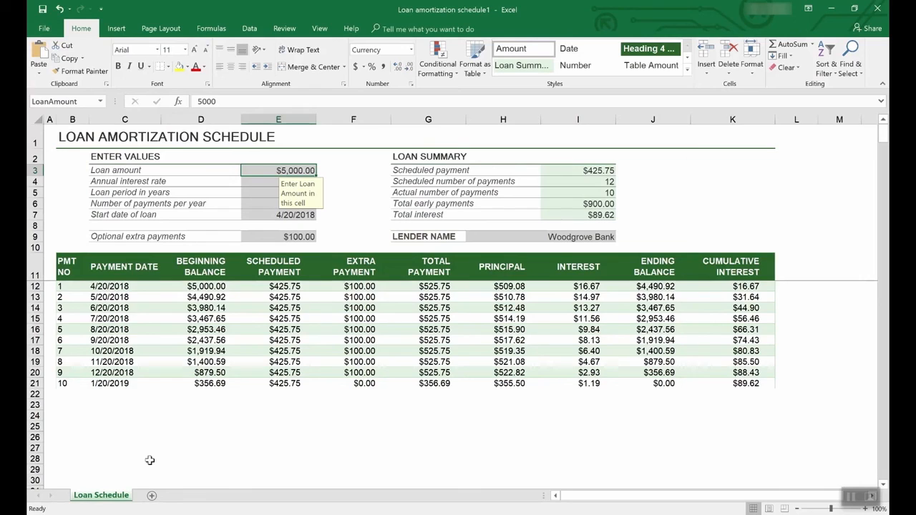